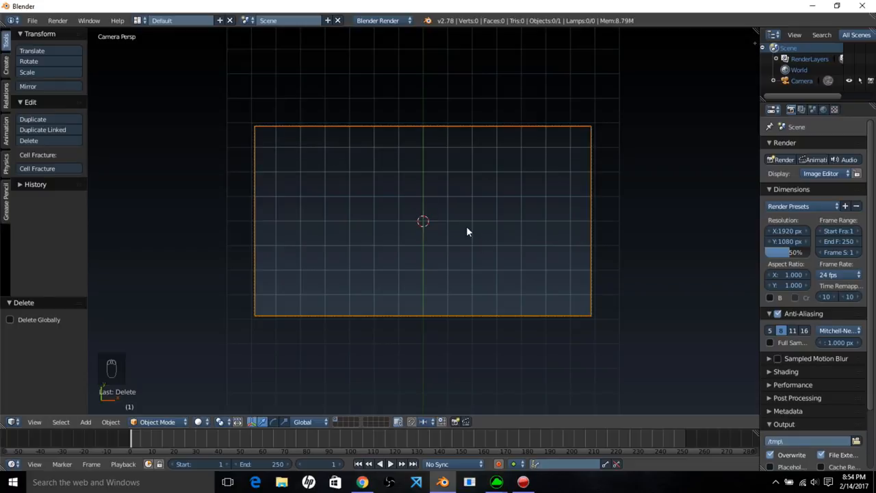
Step: Add a Bezier circle at the origin and place a duplicate about -10 units along X, scaled down to about 0.053
key(shift+a)
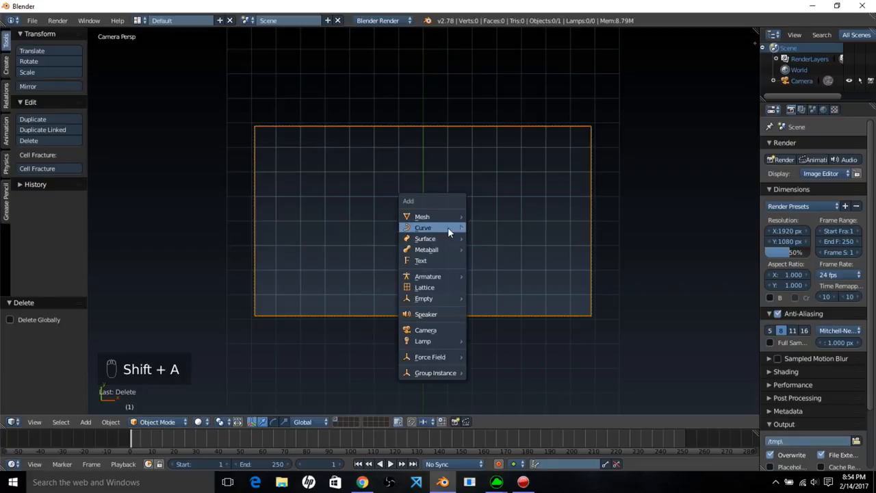
click(475, 238)
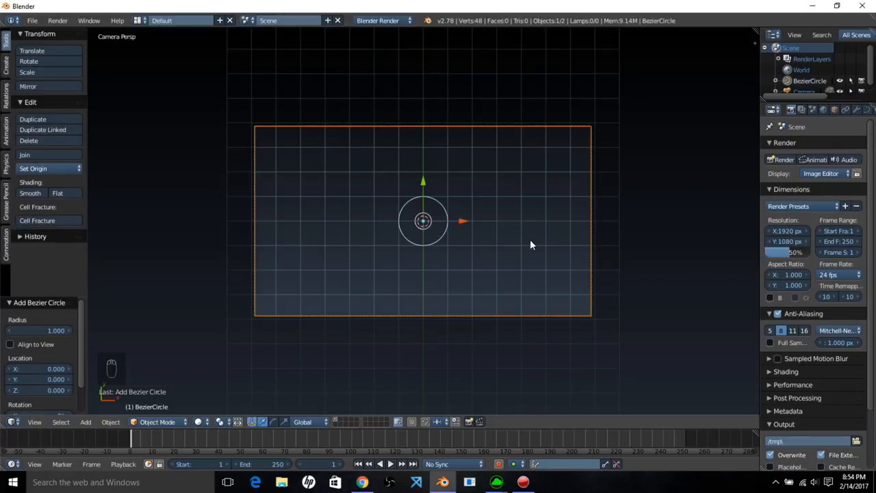
key(shift+d)
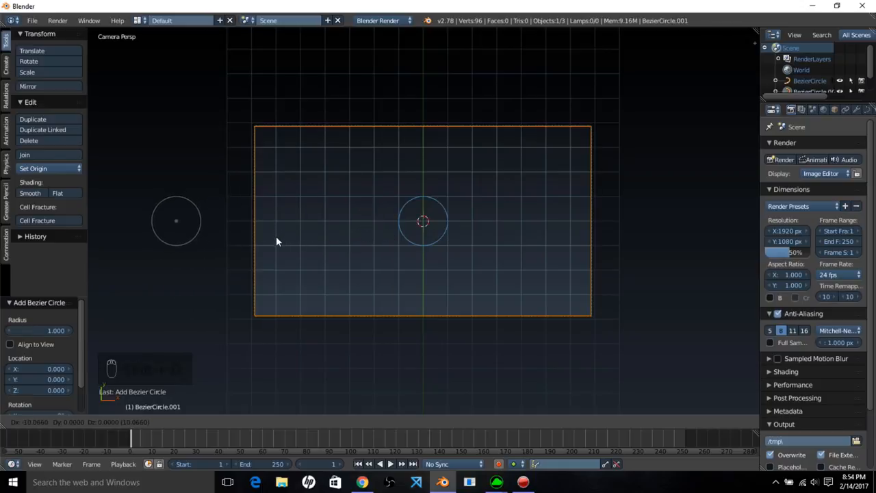
click(277, 237)
key(s)
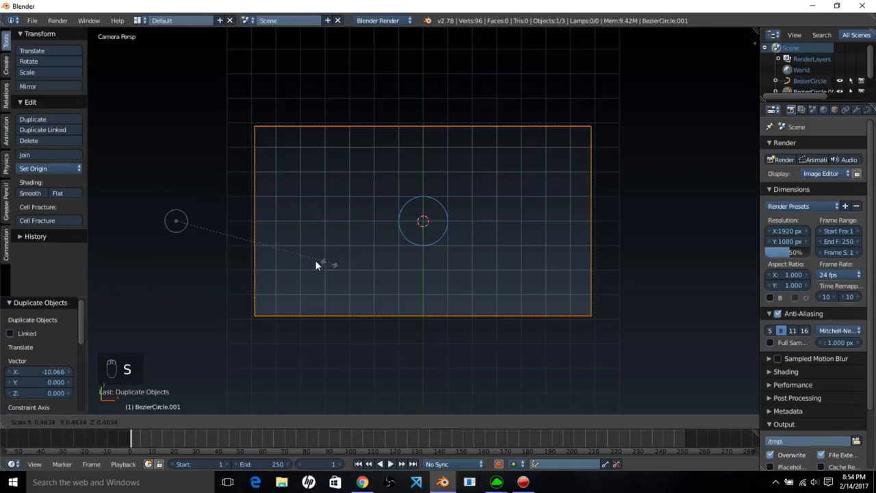
click(193, 232)
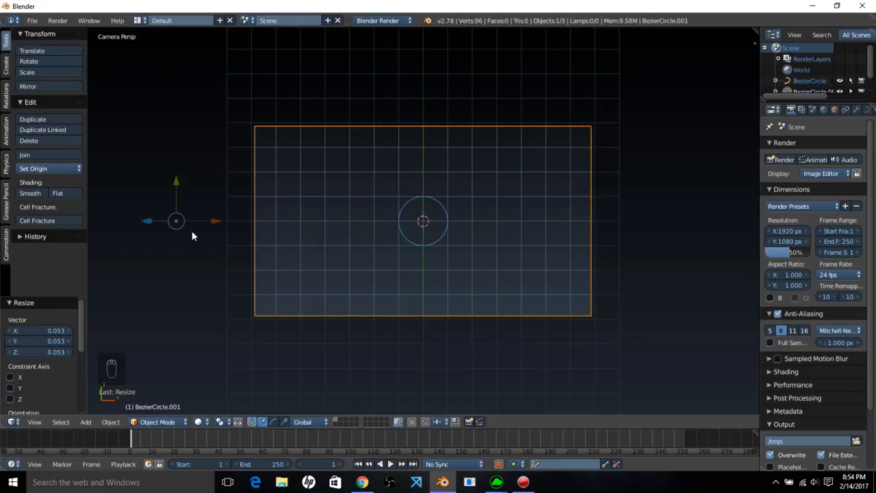
Step: Convert the Bezier circle at the origin to a mesh and back to a curve
right_click(436, 240)
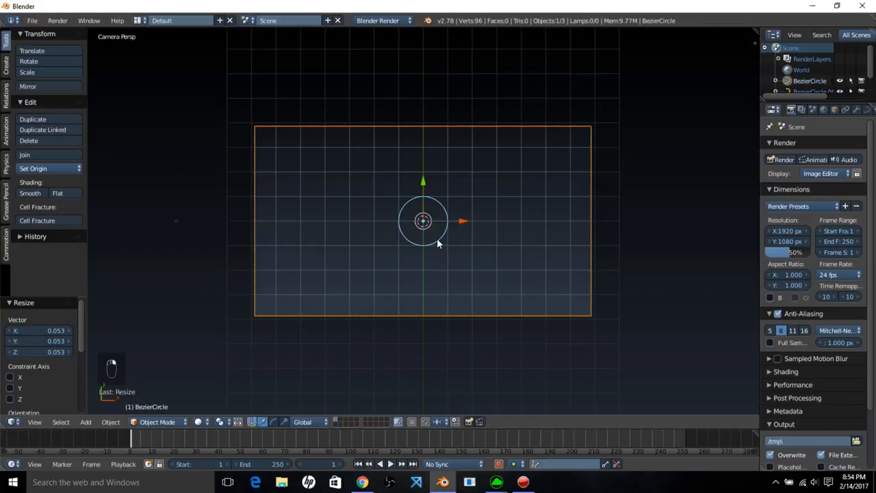
click(867, 109)
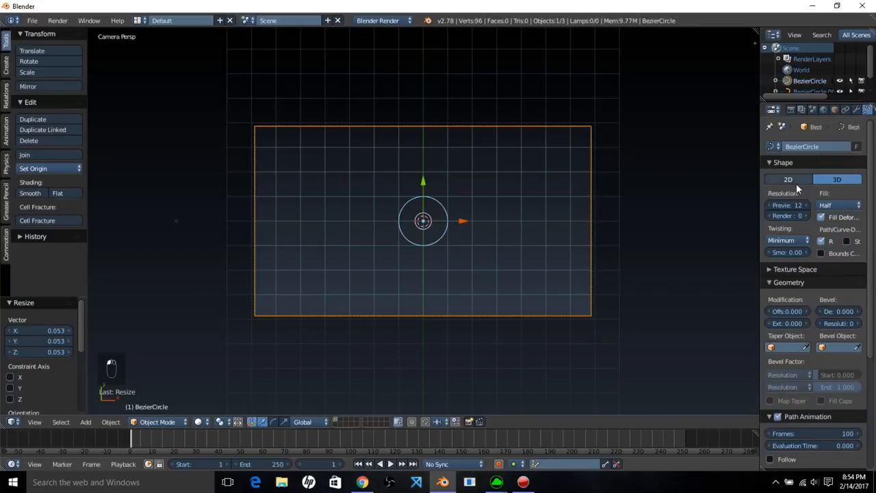
scroll(794, 229, down, 6)
scroll(835, 266, up, 2)
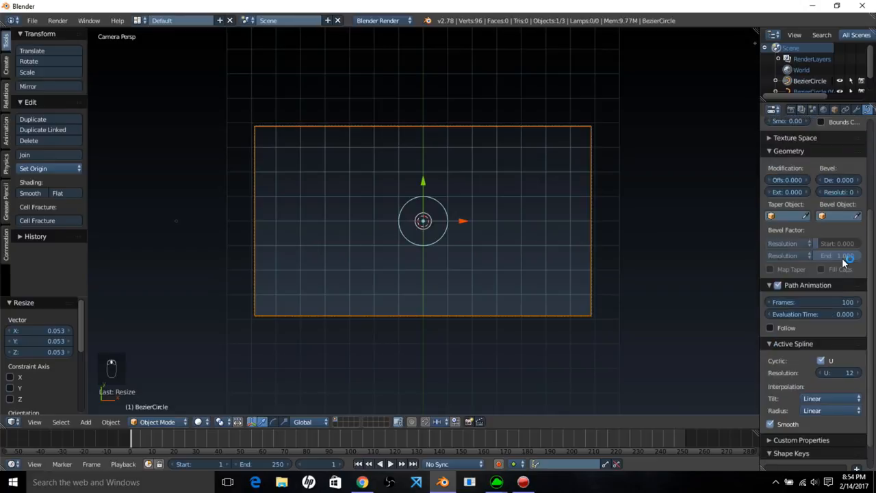
key(alt+c)
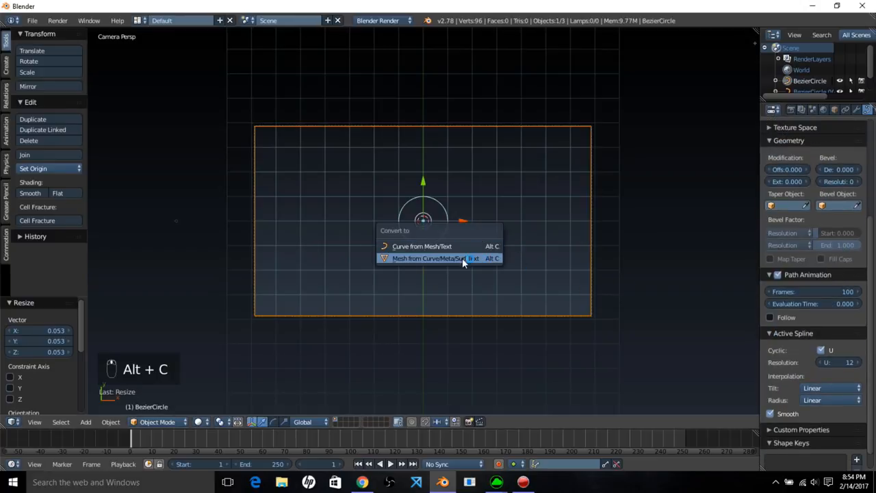
click(461, 261)
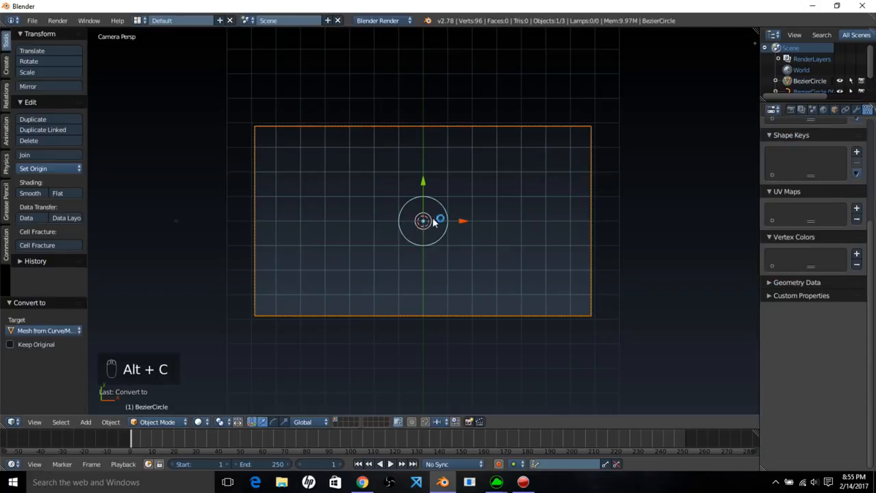
key(alt+c)
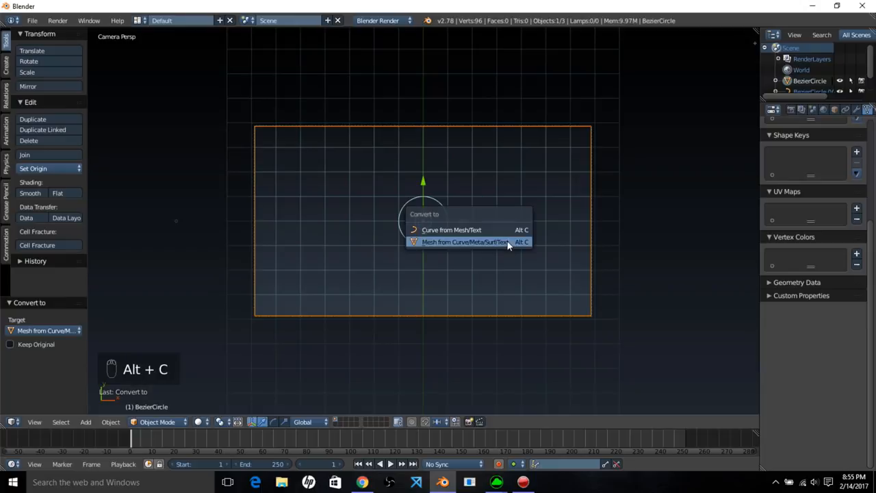
click(502, 231)
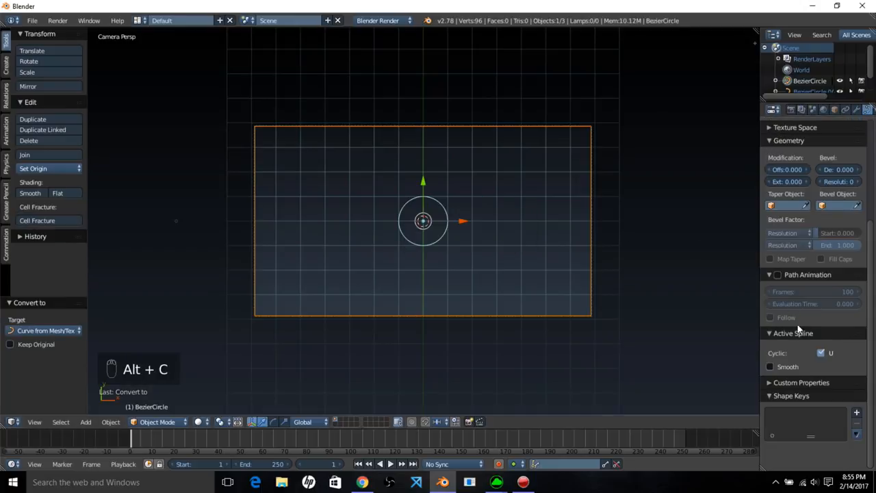
Step: Turn off the Cyclic U option of the converted circle's spline so the curve is open
click(820, 352)
scroll(462, 291, up, 1)
scroll(463, 297, up, 3)
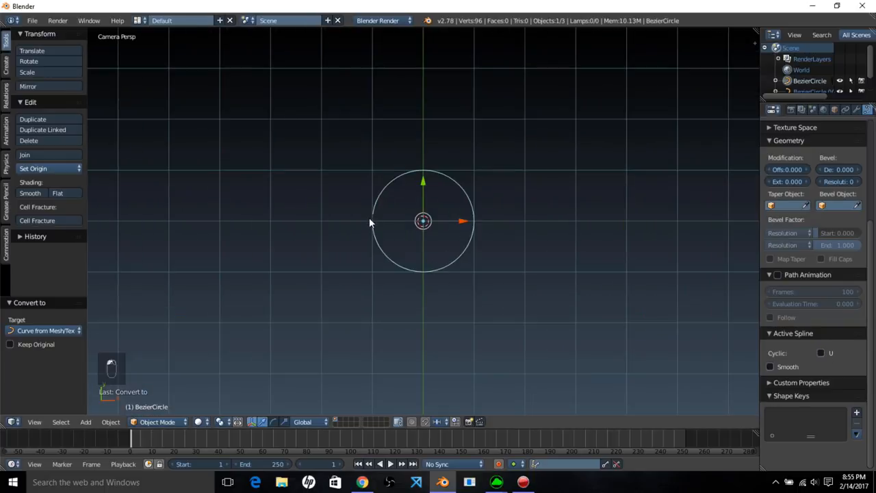
scroll(448, 226, down, 3)
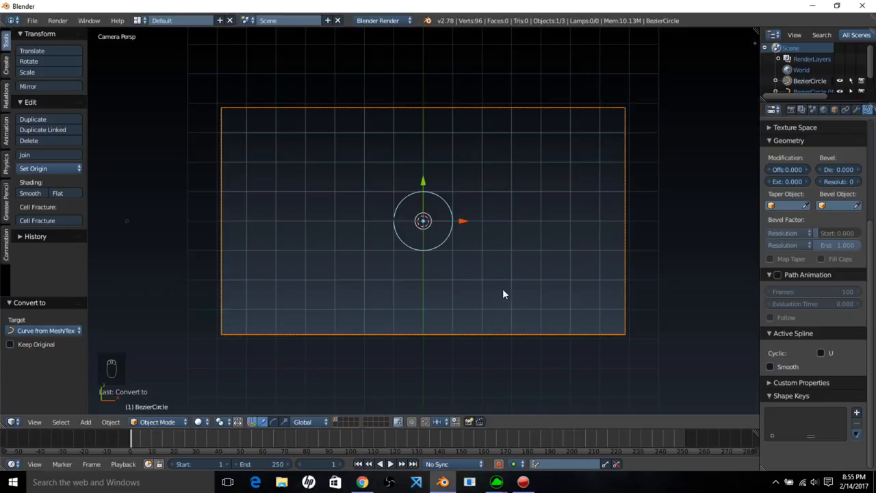
Step: Tilt the circle in the camera view with a trackball rotation of about -73° and -19°
key(r)
key(r)
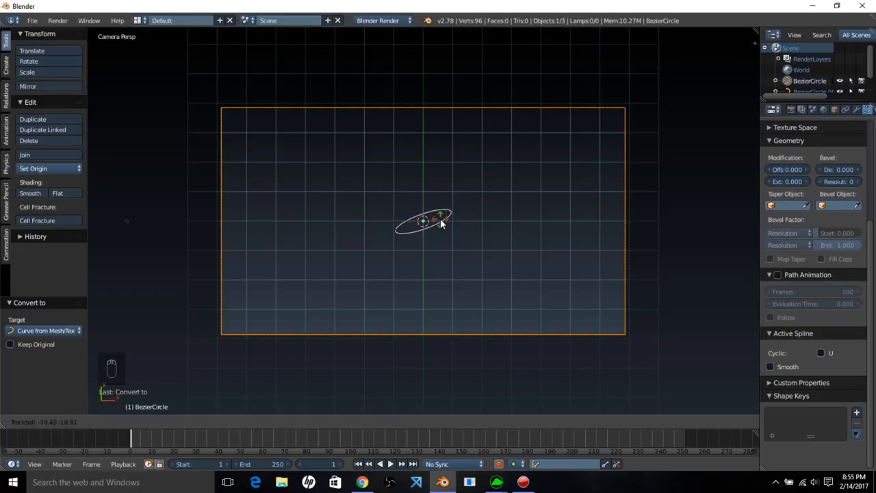
click(442, 223)
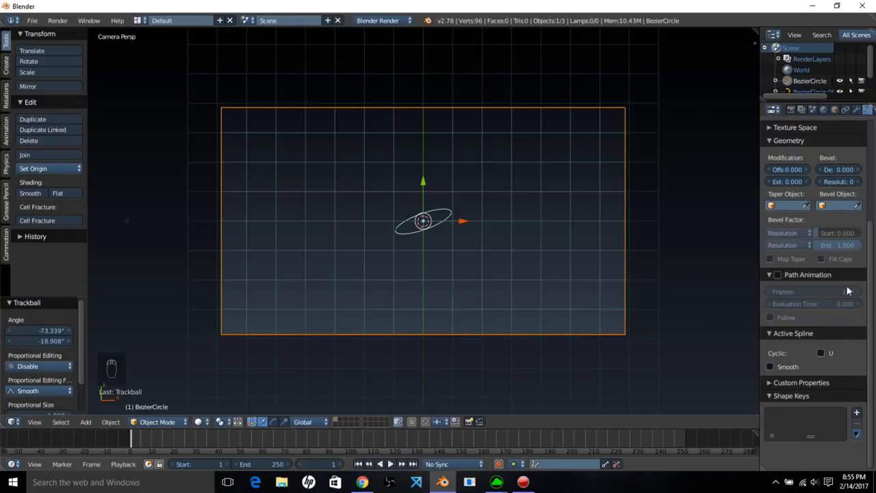
Step: Assign the small duplicate circle as the bevel object of the tilted curve to give it thickness
click(858, 203)
click(128, 218)
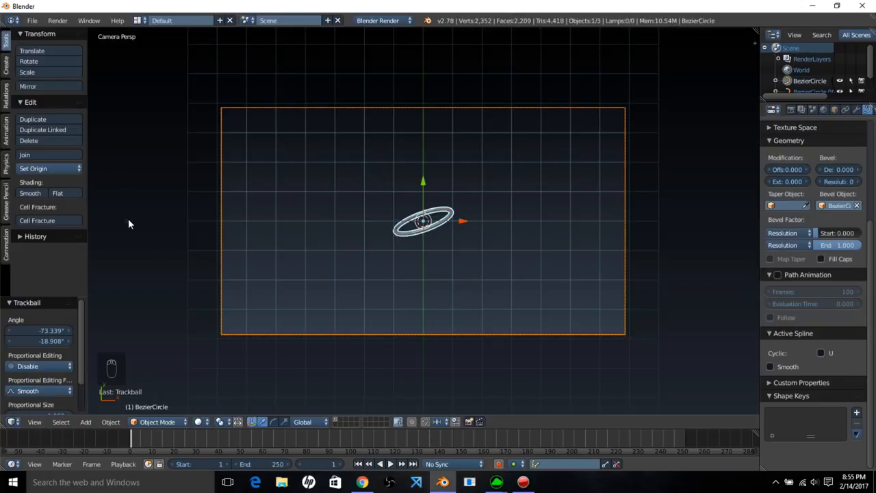
scroll(504, 263, up, 2)
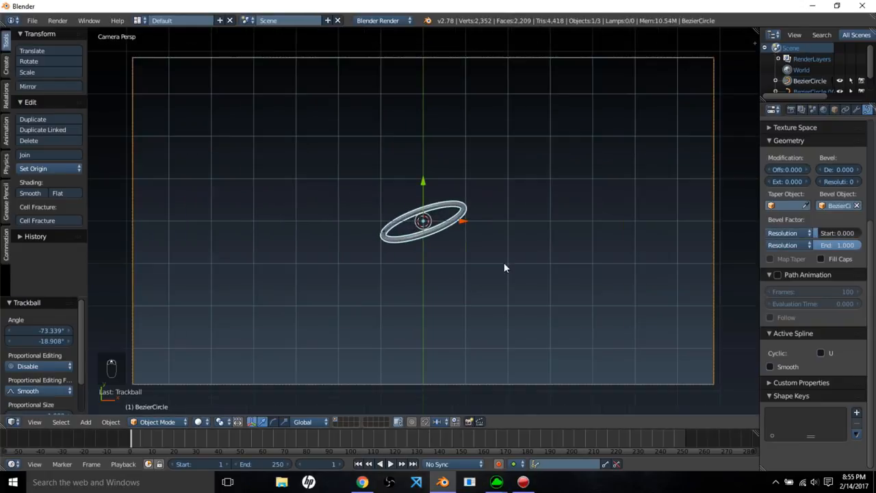
scroll(481, 251, down, 2)
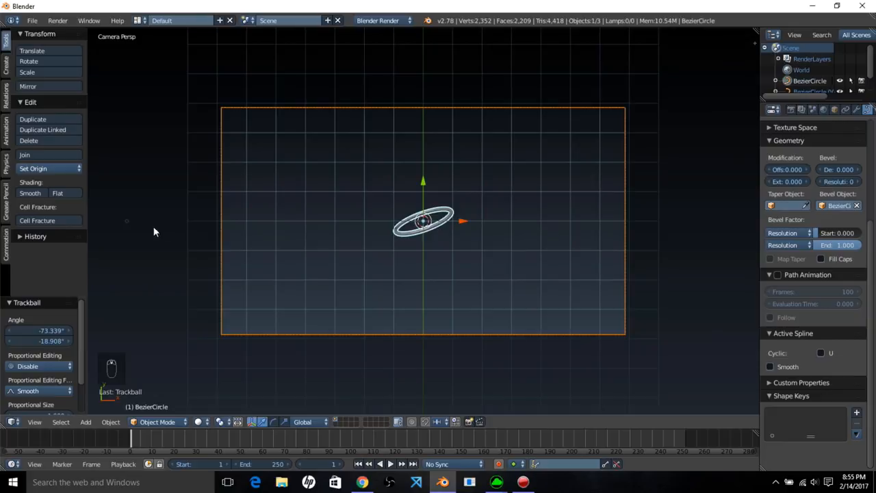
drag(836, 233, 861, 245)
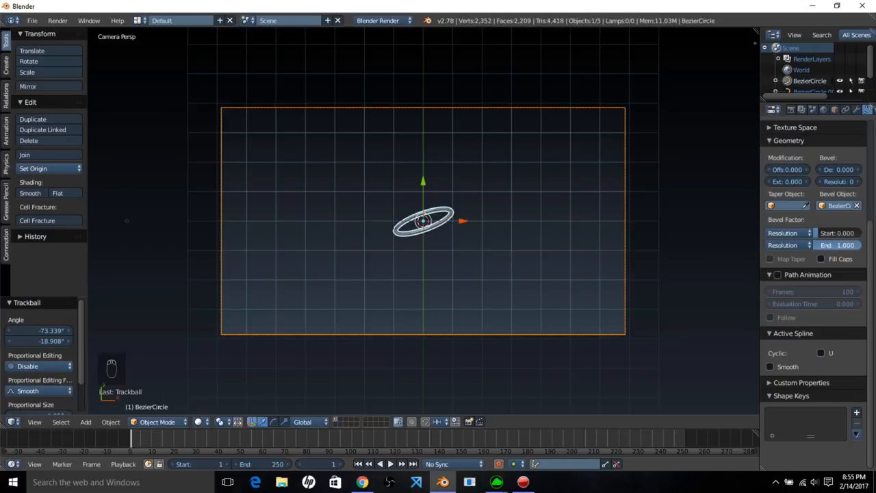
Step: At frame 0, set the curve's bevel factor end to 0 and keyframe both the start and end values
drag(113, 445, 110, 445)
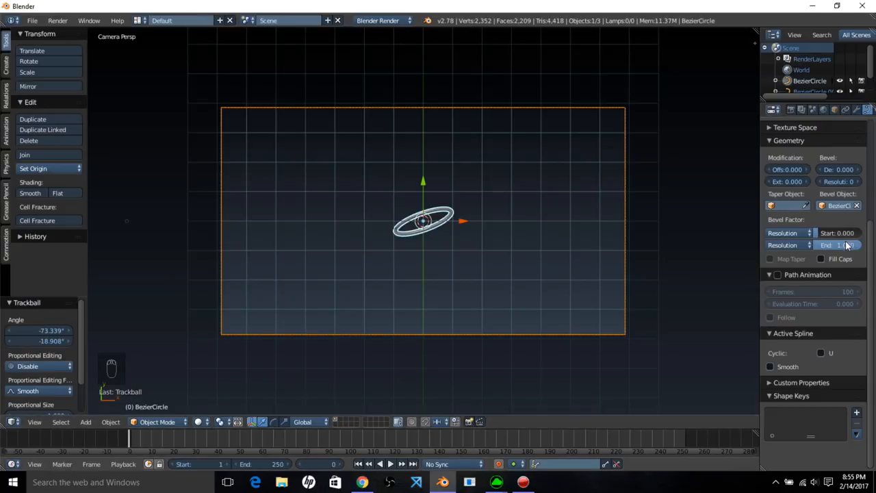
drag(857, 246, 819, 247)
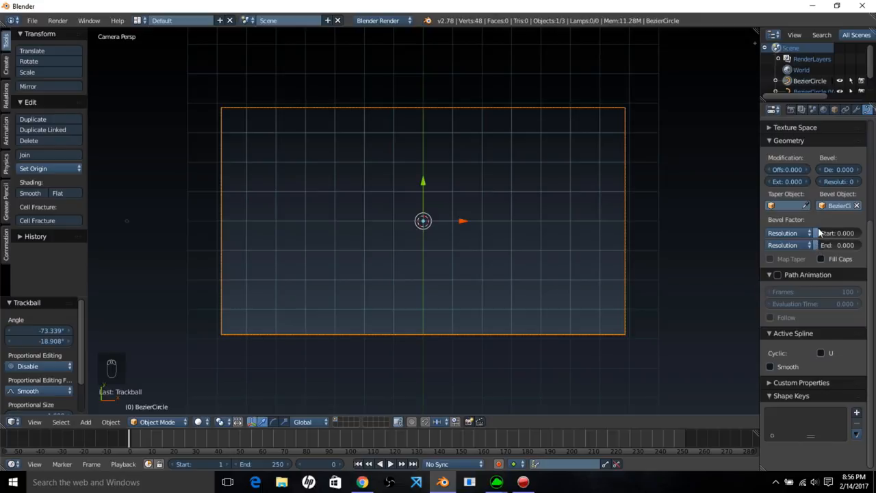
key(i)
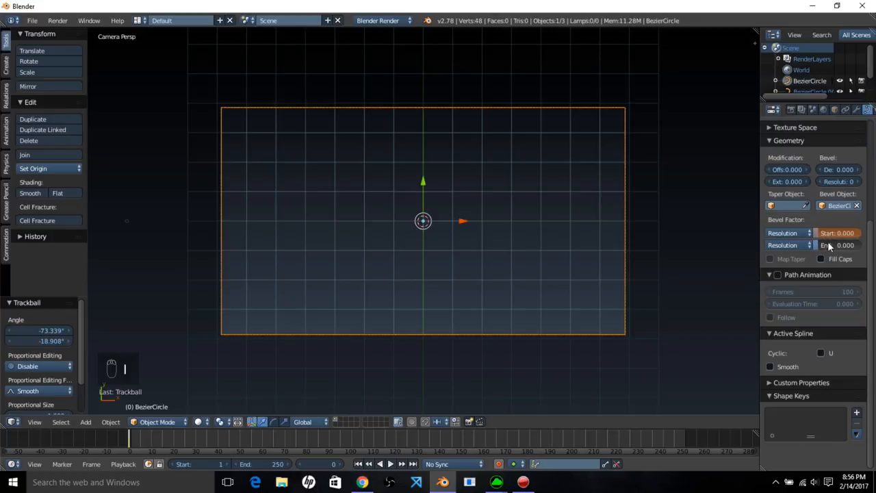
key(i)
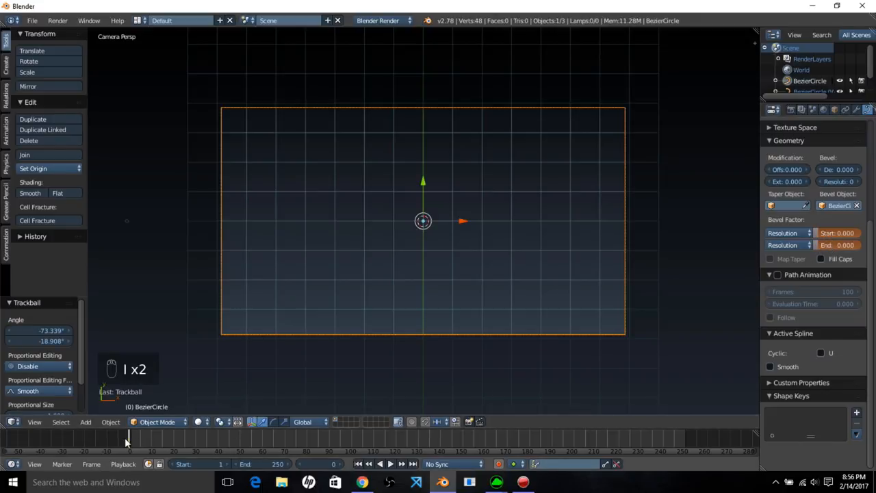
Step: Move the timeline to frame 27 and set the scene's frame rate to 60 fps
drag(124, 437, 189, 437)
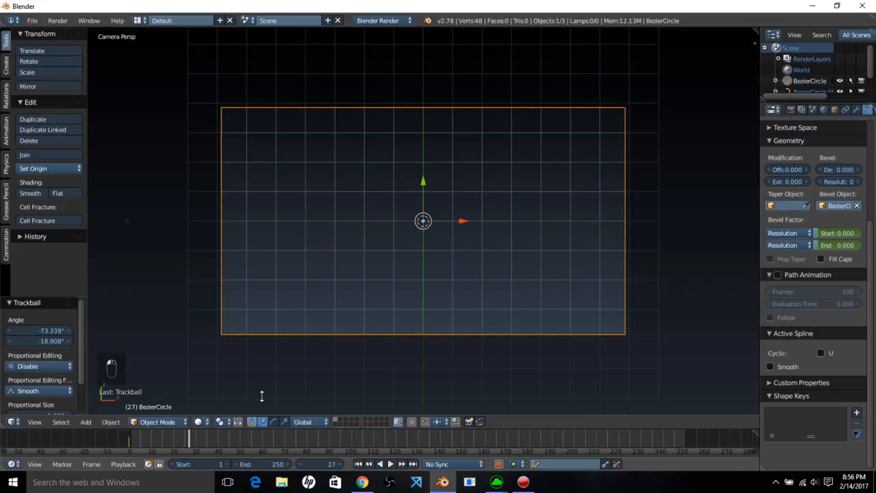
click(791, 110)
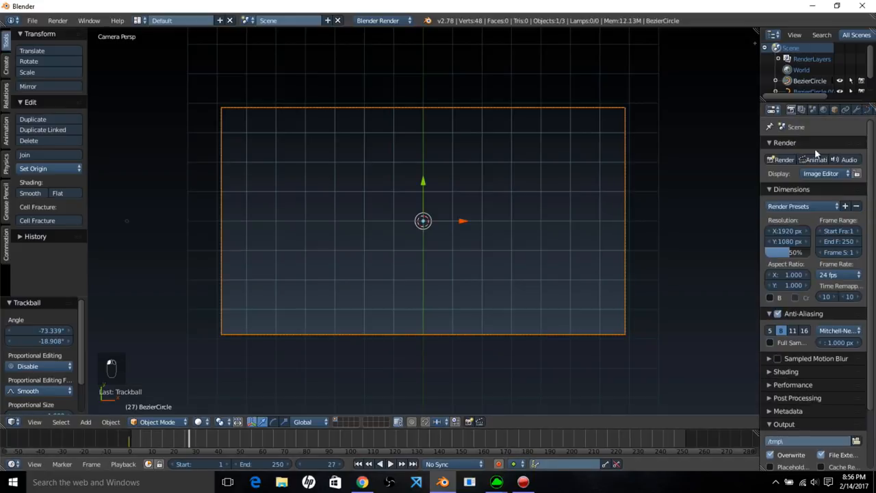
click(837, 273)
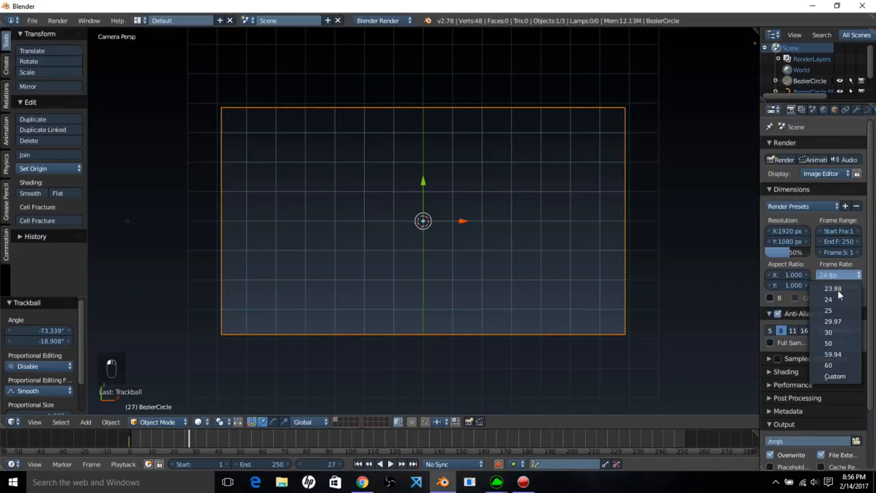
click(838, 366)
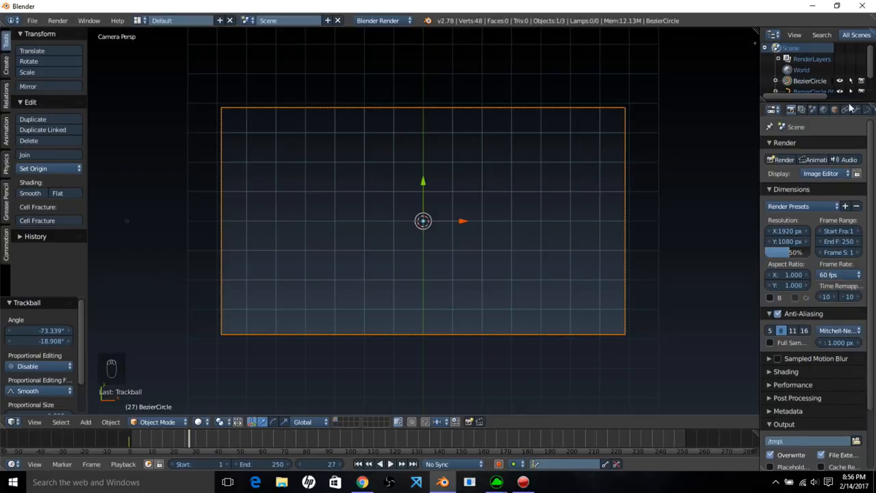
Step: Give the curve a new shadeless material and switch the viewport shading to Material
click(856, 110)
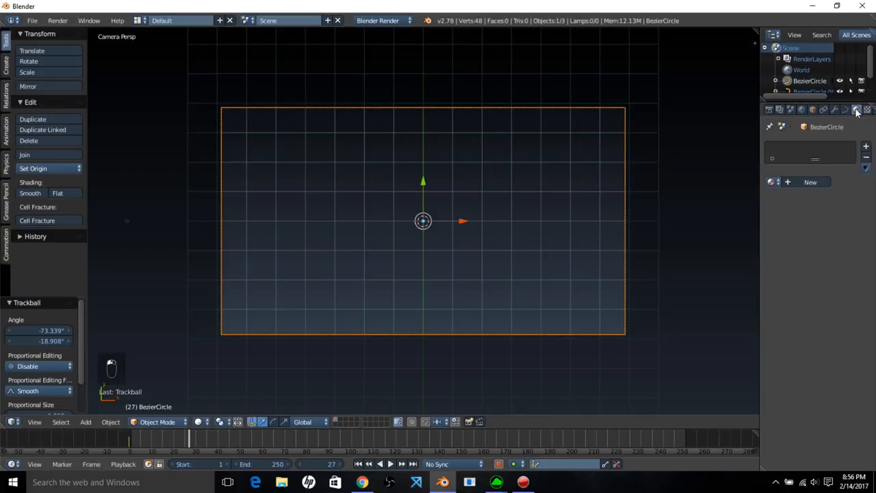
click(816, 184)
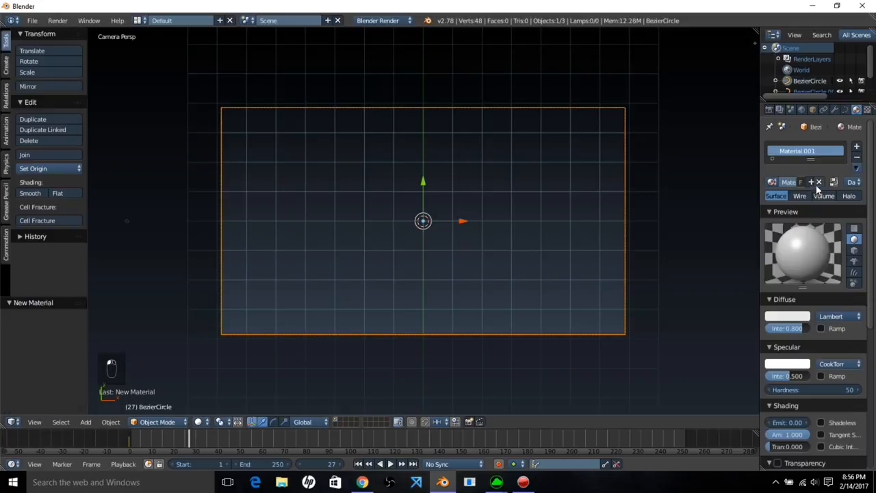
click(821, 423)
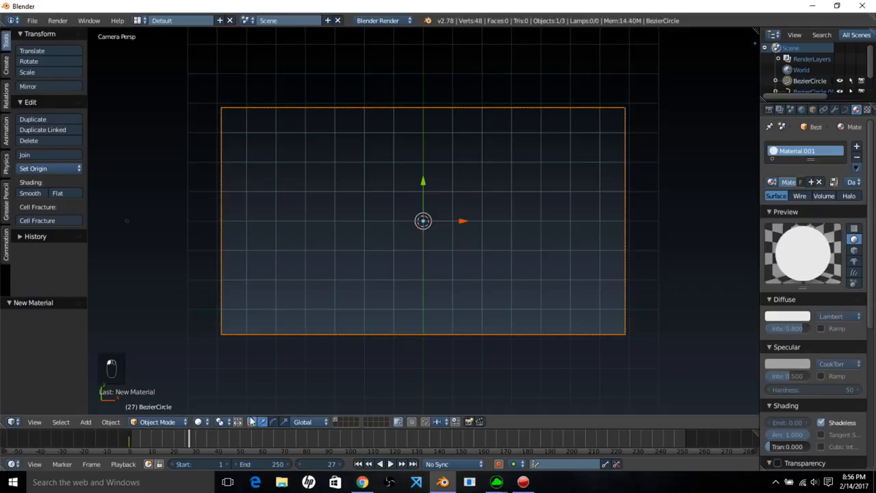
click(199, 421)
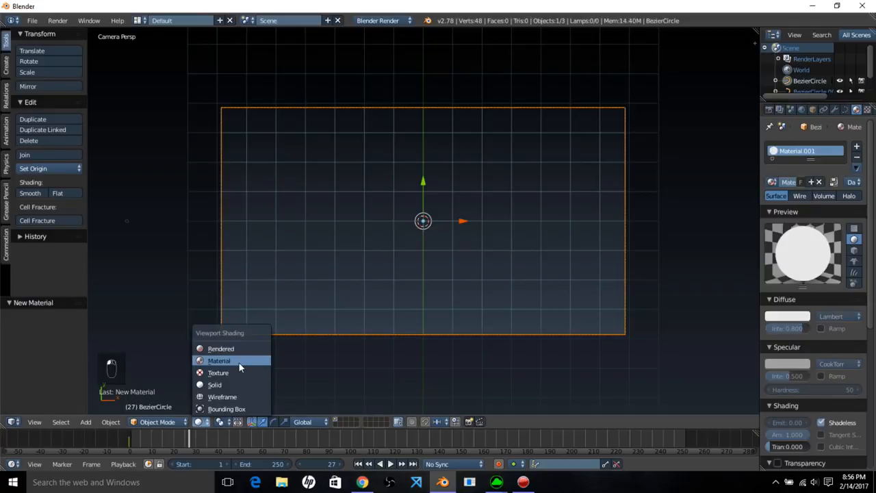
click(238, 367)
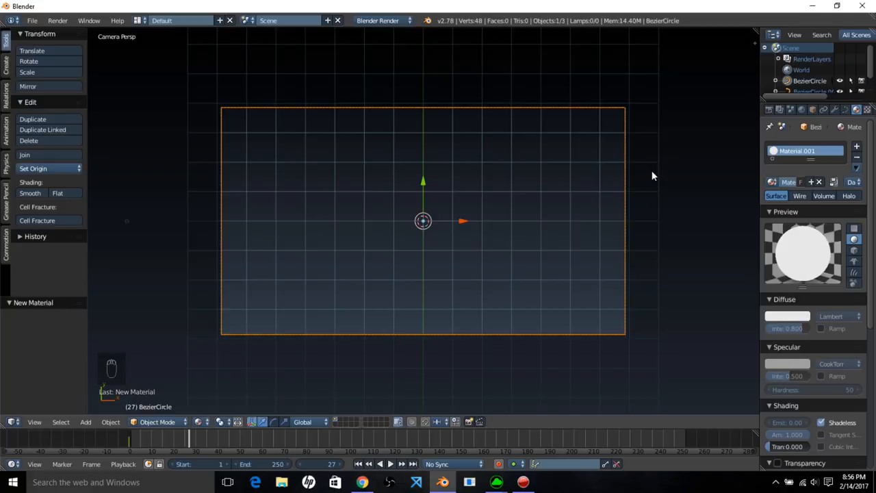
Step: At frame 27, set the curve's bevel factor start to 0.425 and end to 0.863, and keyframe both values
click(846, 111)
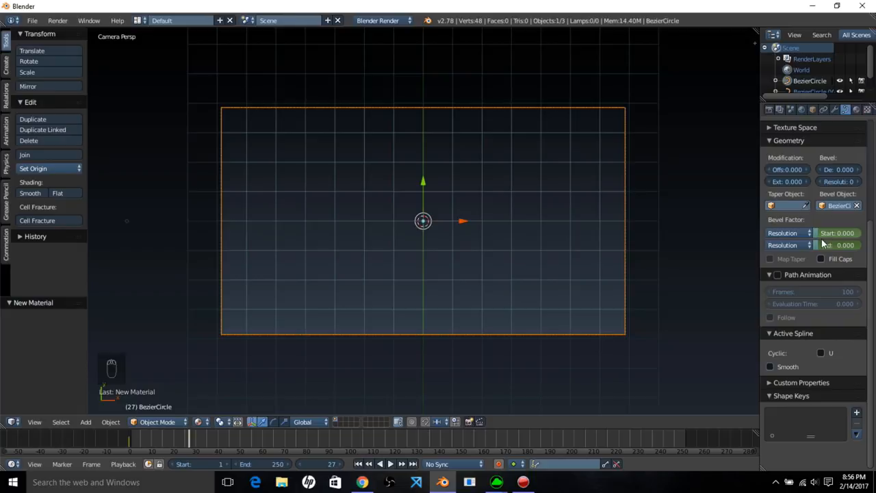
mouse_move(822, 244)
mouse_down()
mouse_move(861, 243)
mouse_move(825, 233)
mouse_move(837, 239)
mouse_up()
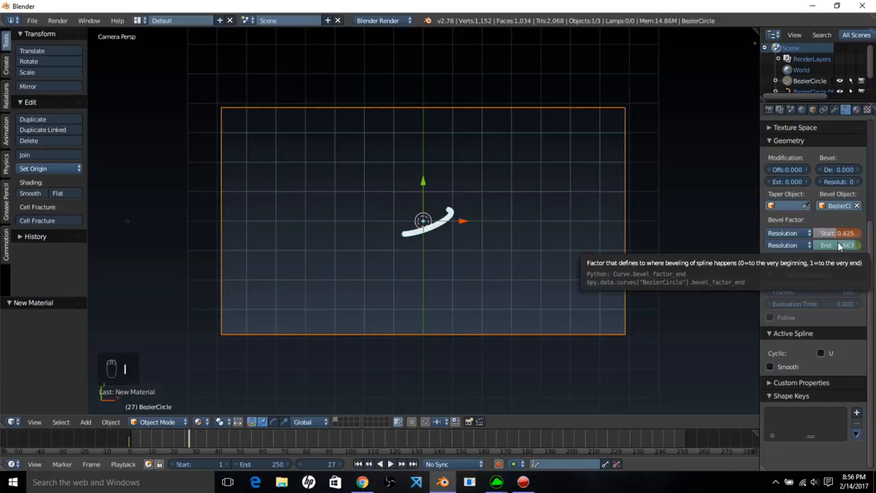
key(i)
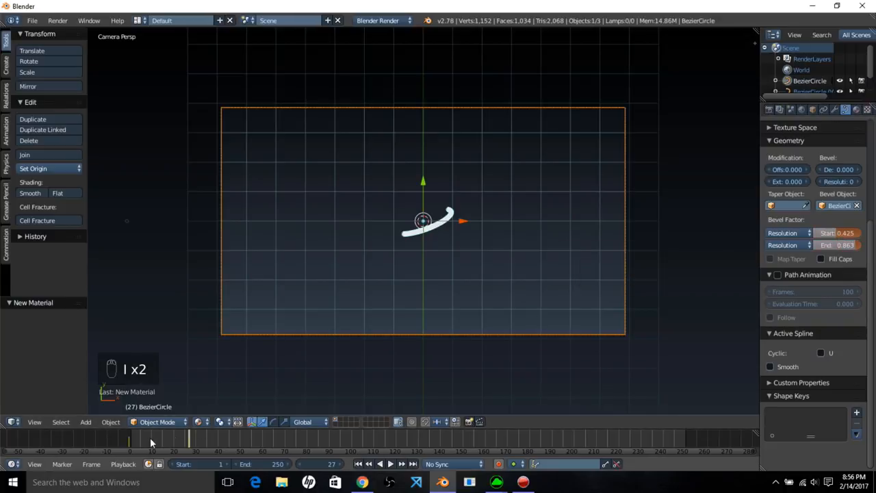
Step: At frame 56, set the curve's bevel factor start and end to 1.000 and keyframe both values
drag(185, 436, 254, 437)
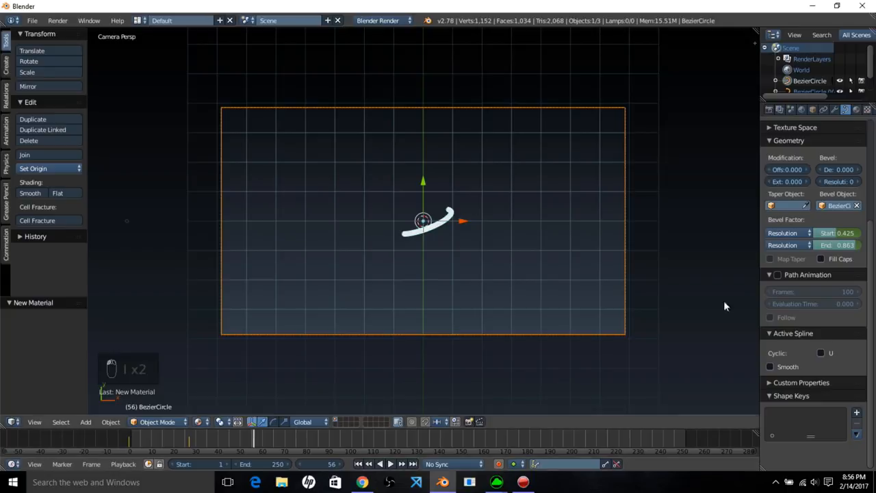
drag(837, 232, 857, 243)
key(i)
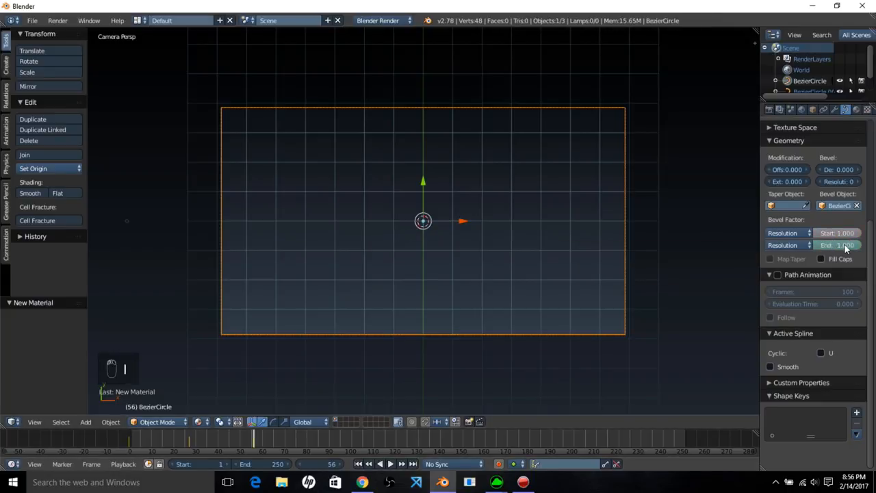
key(i)
Step: Play the animation from frame 0 and set the playback sync mode to AV-sync
click(135, 442)
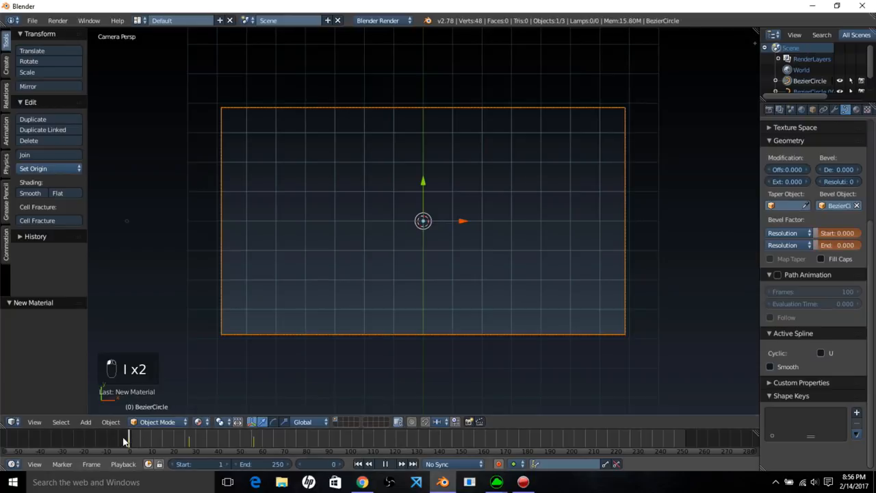
key(alt+a)
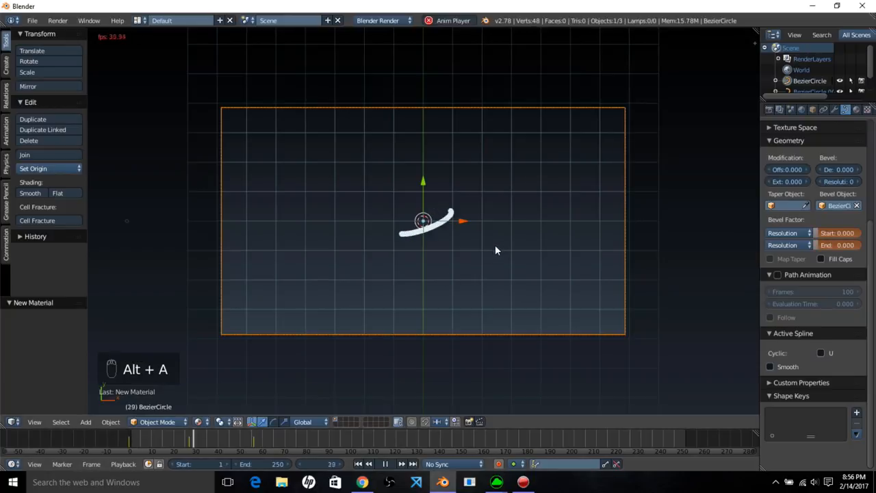
click(124, 437)
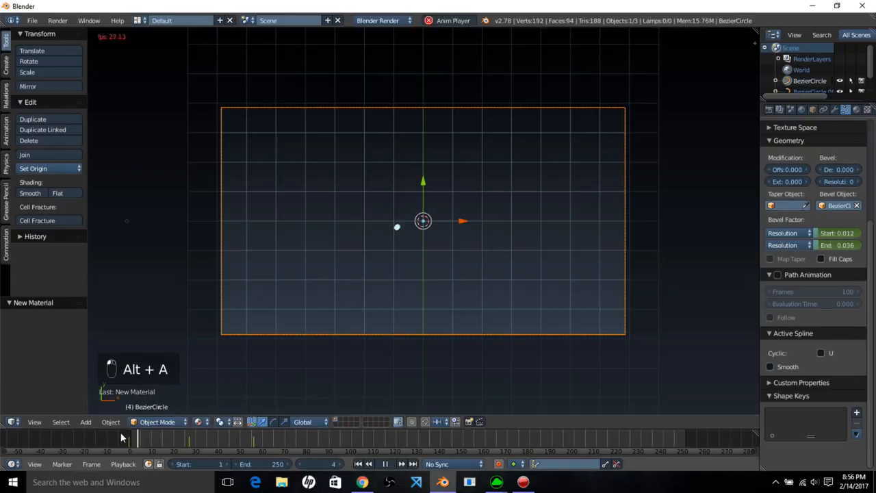
click(469, 463)
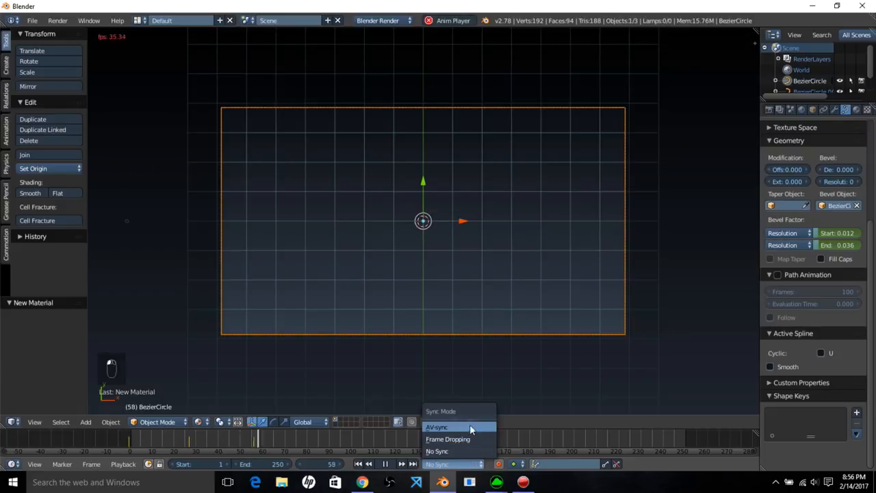
click(470, 425)
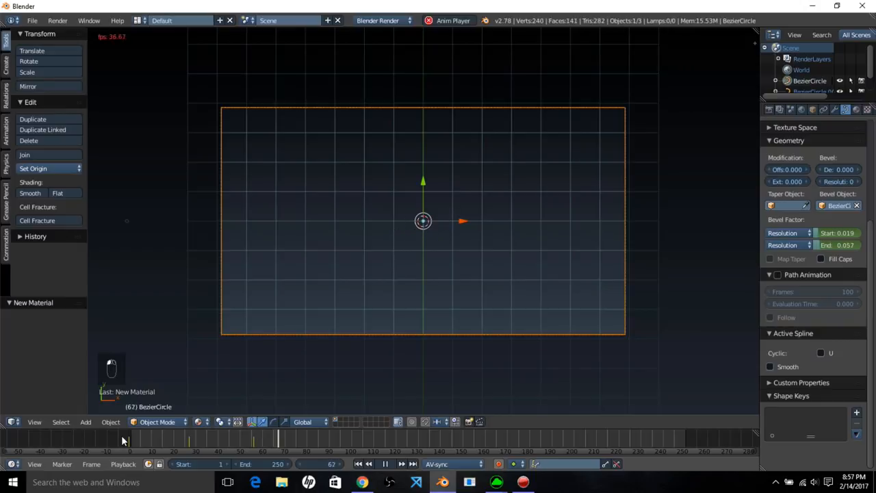
drag(349, 449, 184, 445)
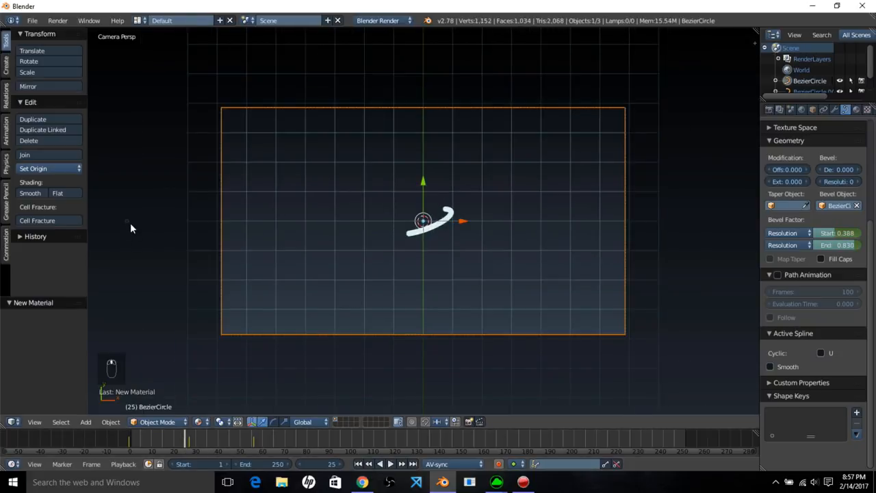
Step: Duplicate the small bevel circle, place the copy just below it, and flatten it by scaling to 0.001 along Y
right_click(130, 223)
key(shift+d)
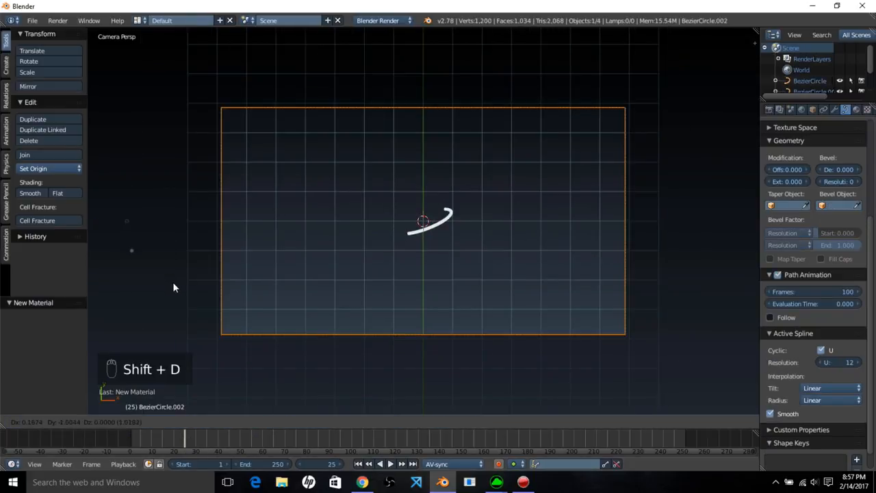
click(173, 288)
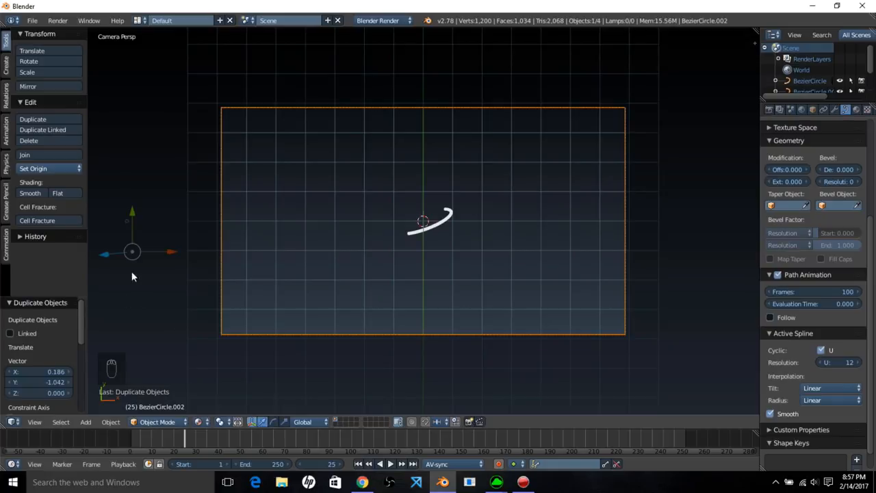
key(s)
key(y)
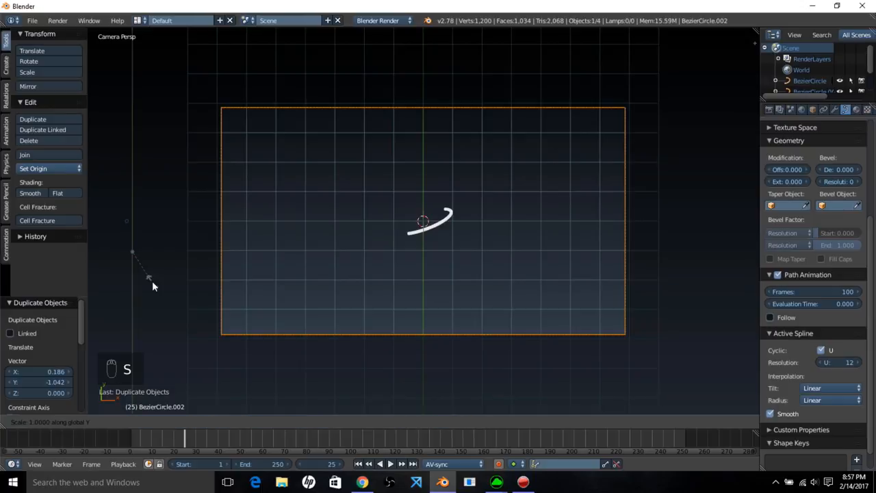
text(0.001)
click(152, 281)
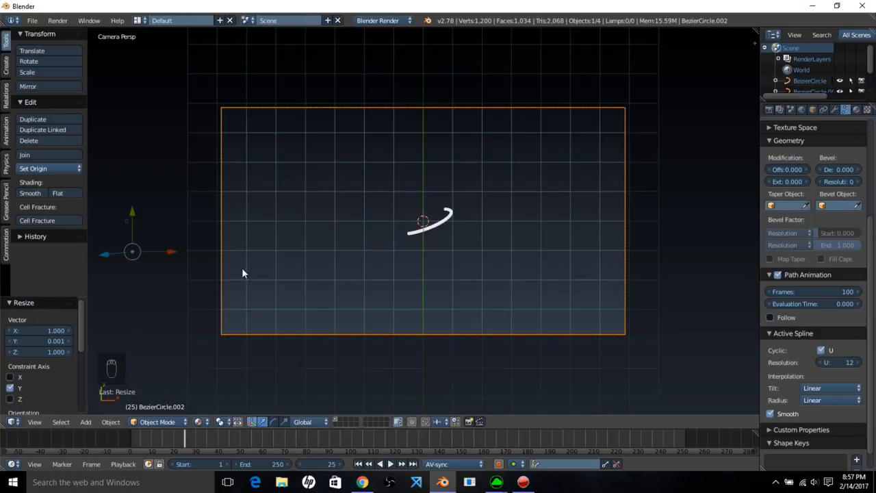
Step: Duplicate the tilted curve in place and scale the copy up to about 1.49
right_click(446, 227)
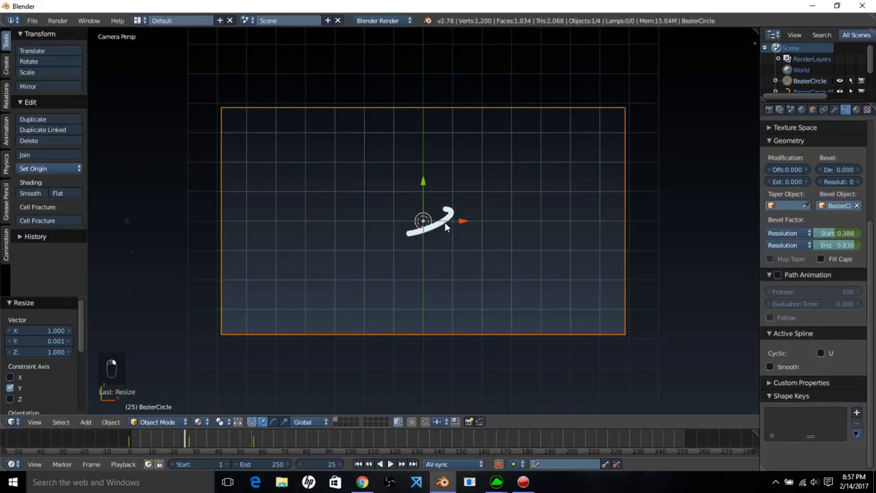
key(shift+d)
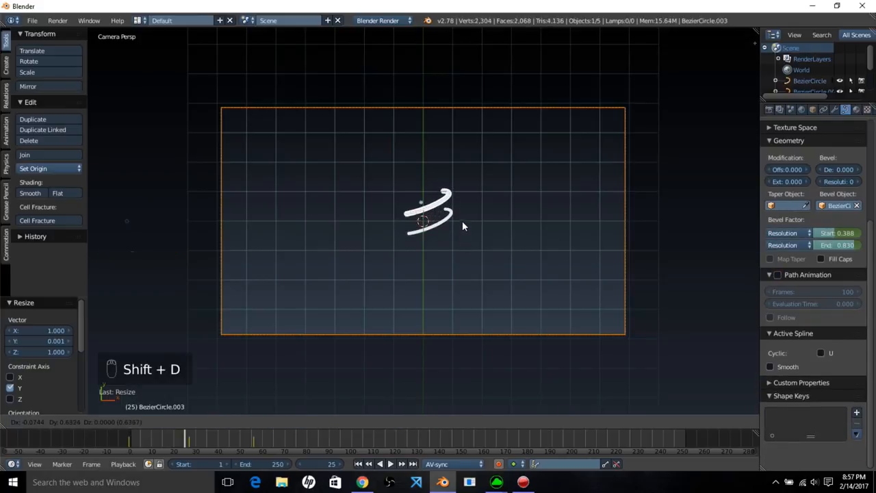
right_click(464, 222)
key(s)
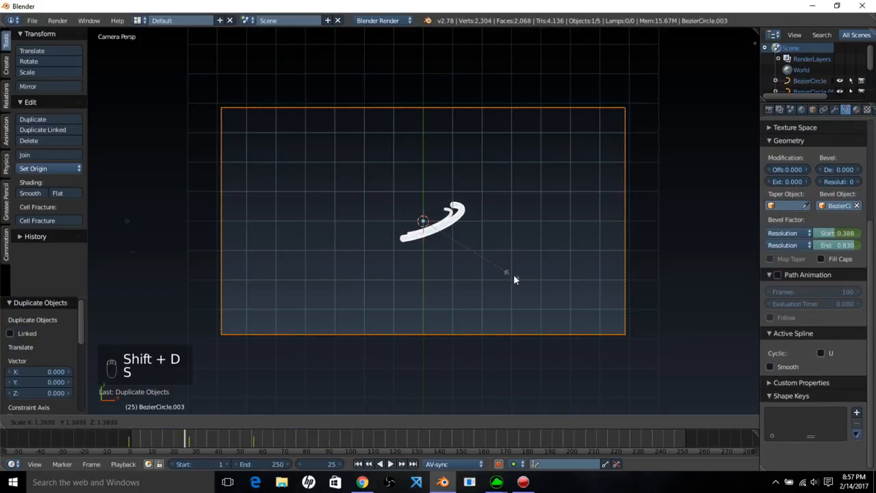
click(518, 278)
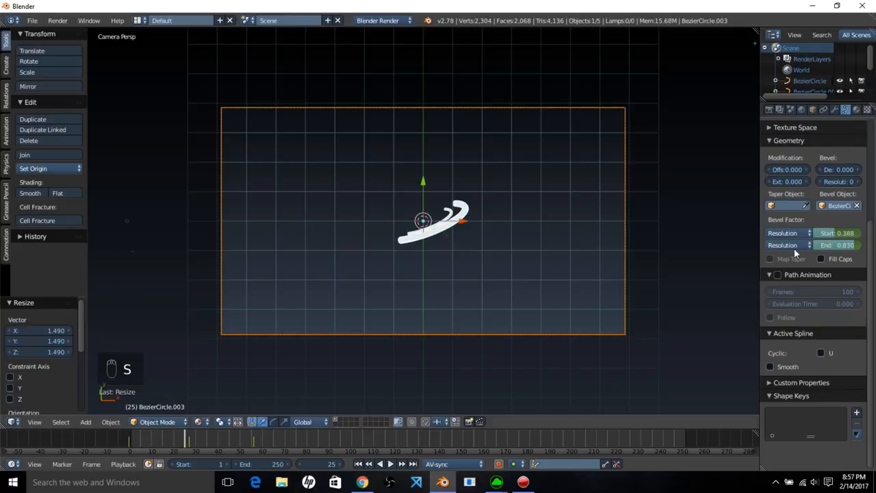
Step: Replace the larger curve's bevel object with the flattened circle and preview the animation of both lines
click(856, 206)
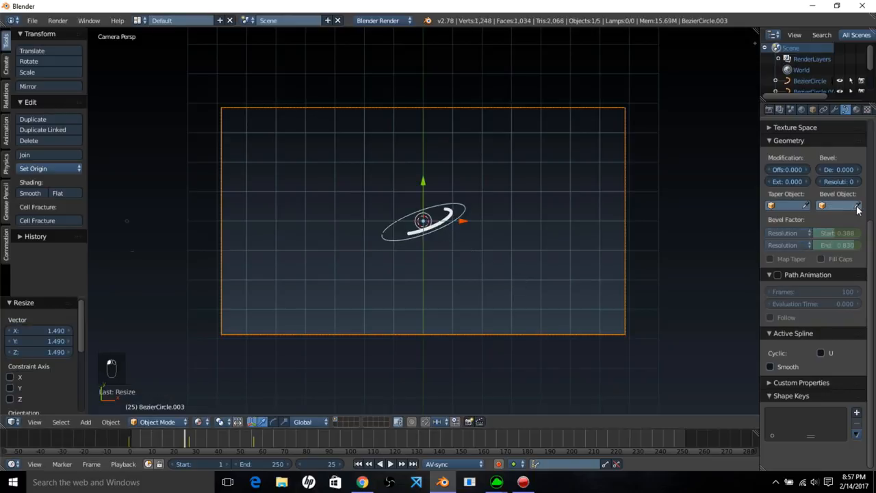
click(858, 206)
click(134, 251)
scroll(464, 247, up, 2)
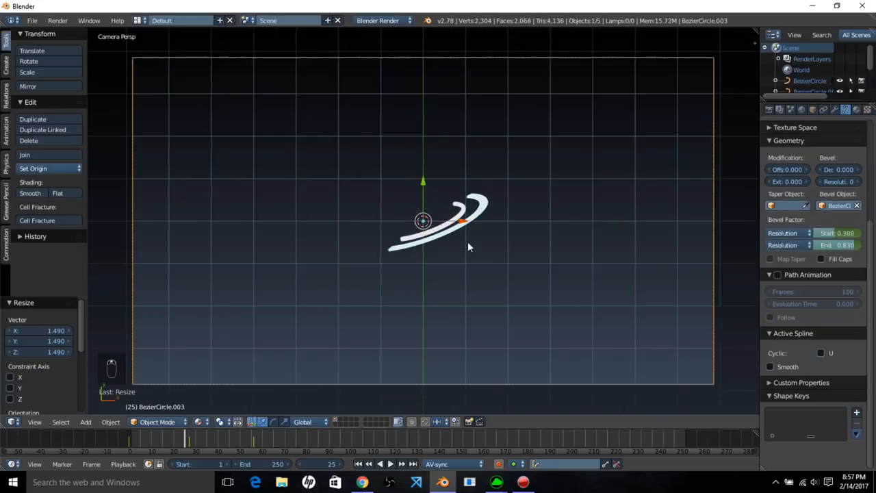
drag(133, 435, 222, 435)
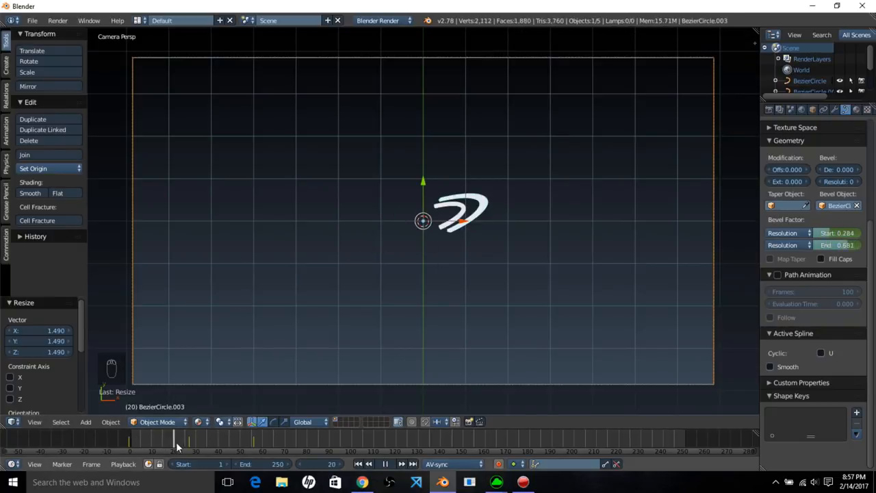
key(alt+a)
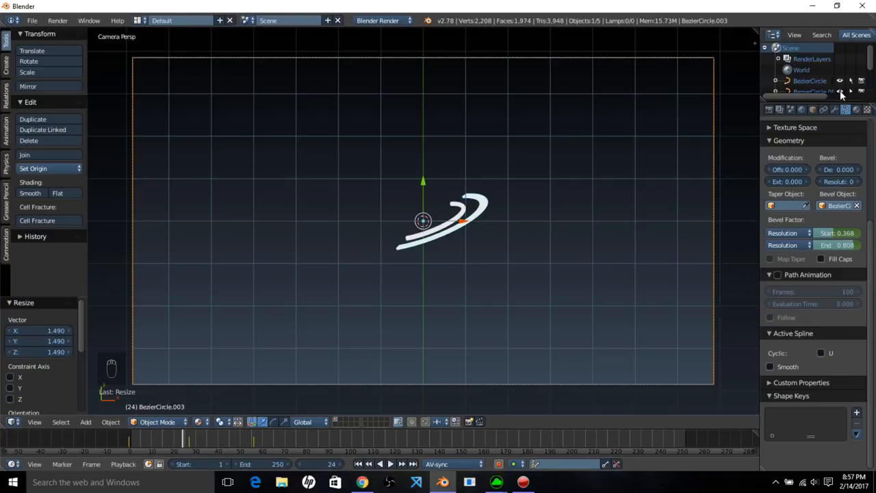
Step: Add a Simple Deform modifier to the larger curve
scroll(848, 112, right, 1)
click(825, 110)
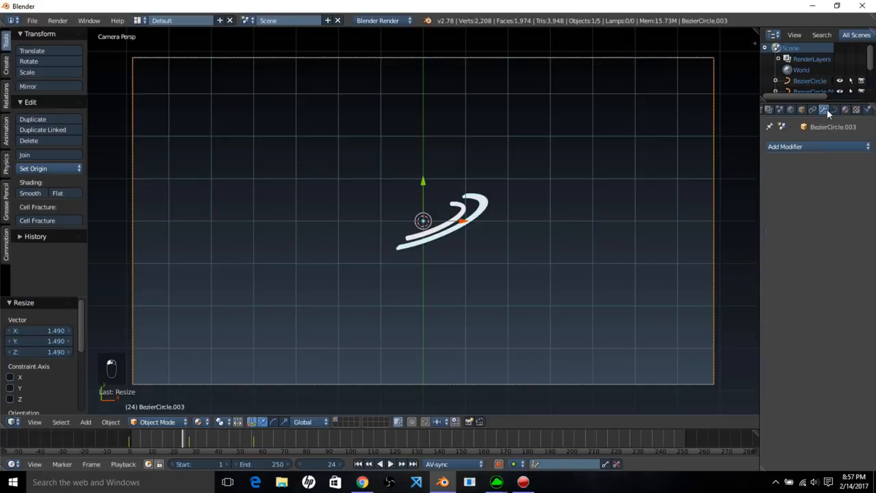
click(816, 146)
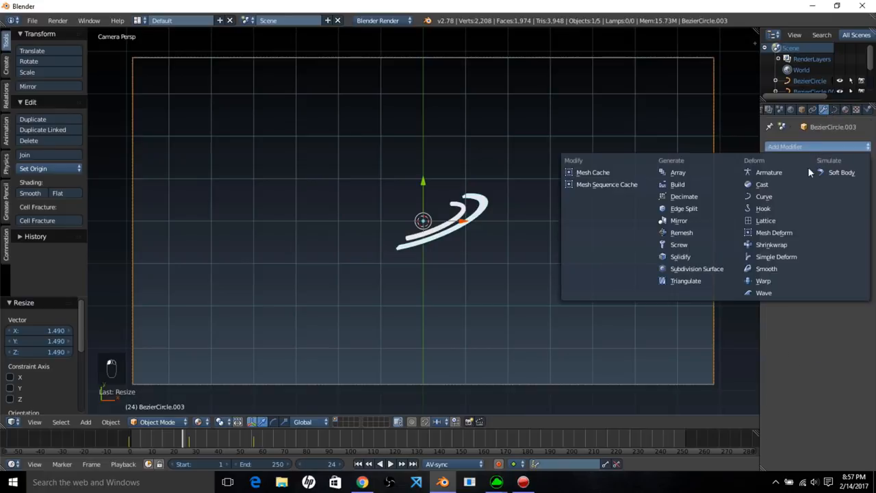
click(799, 257)
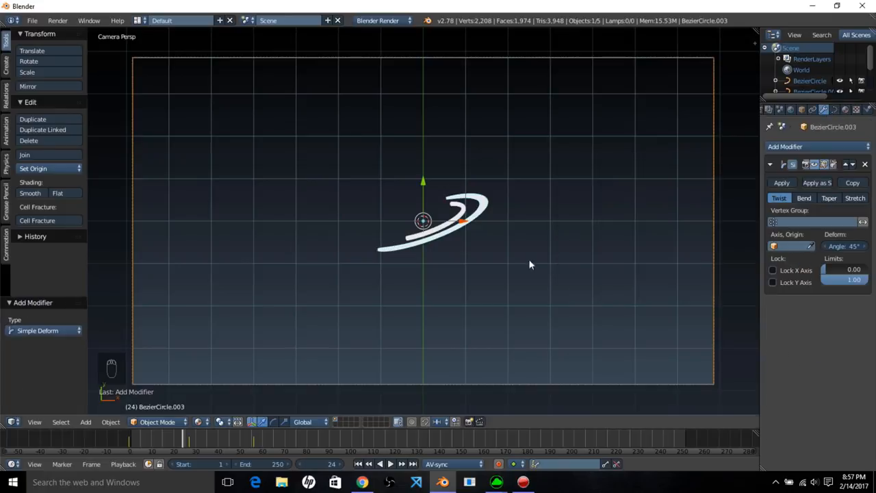
Step: Set the Simple Deform twist angle to 100.1° while inspecting the curve up close, and return to the camera view
middle_drag(528, 262, 485, 294)
scroll(482, 297, up, 5)
scroll(486, 293, up, 3)
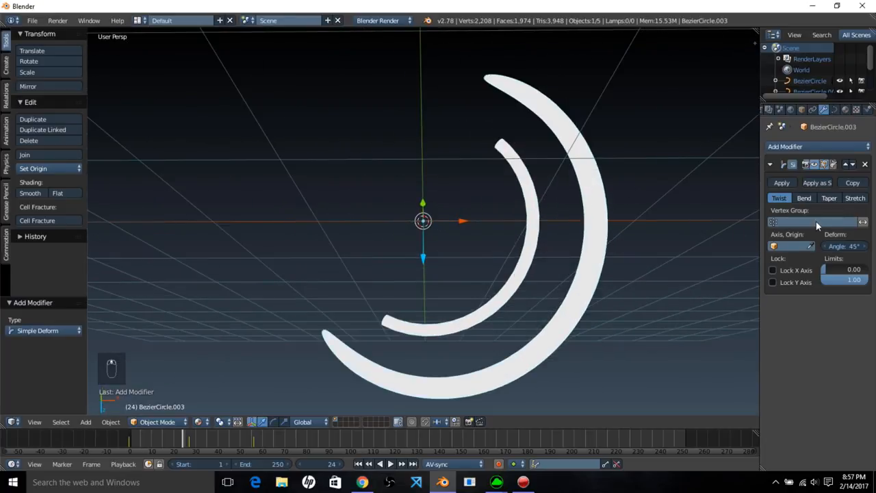
mouse_move(845, 245)
mouse_down()
mouse_move(872, 246)
mouse_move(840, 239)
mouse_up()
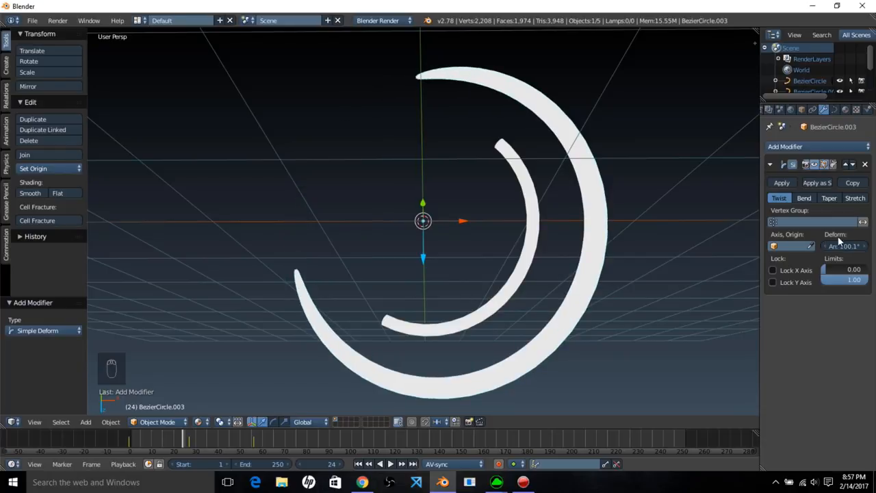
key(KP_0)
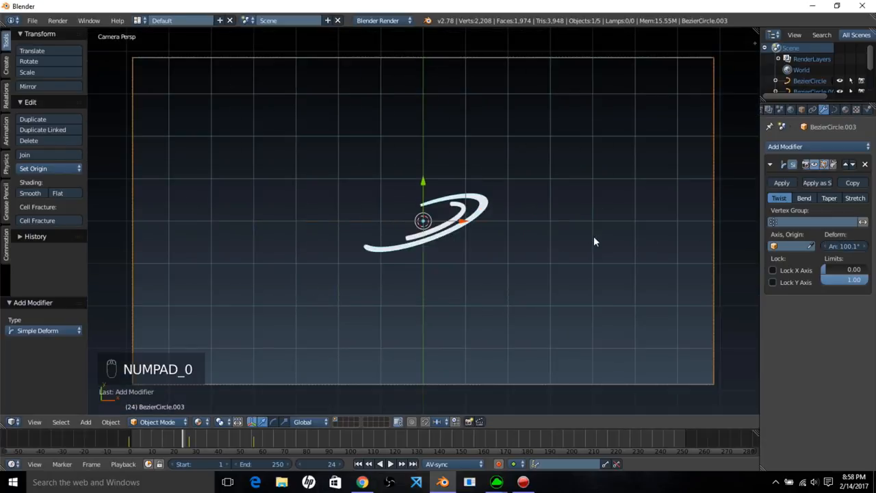
Step: Try the Bend, Taper and Stretch modes of the Simple Deform modifier and switch back to Twist
scroll(594, 235, up, 2)
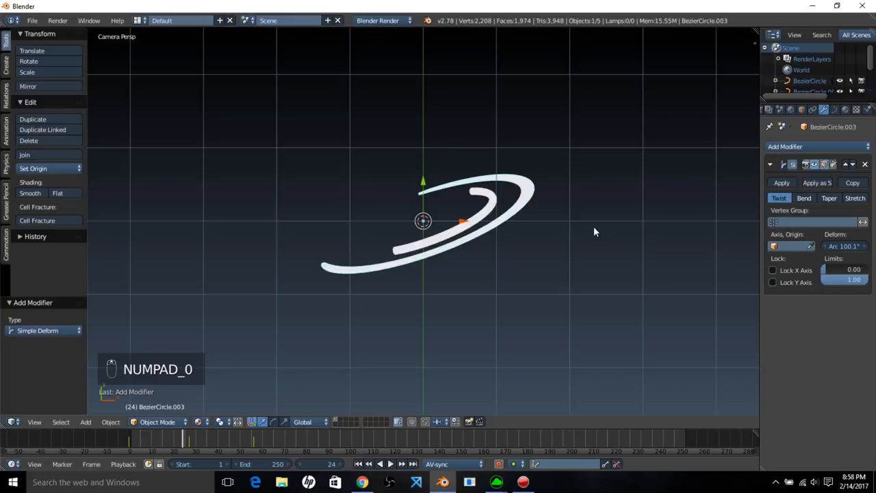
click(814, 198)
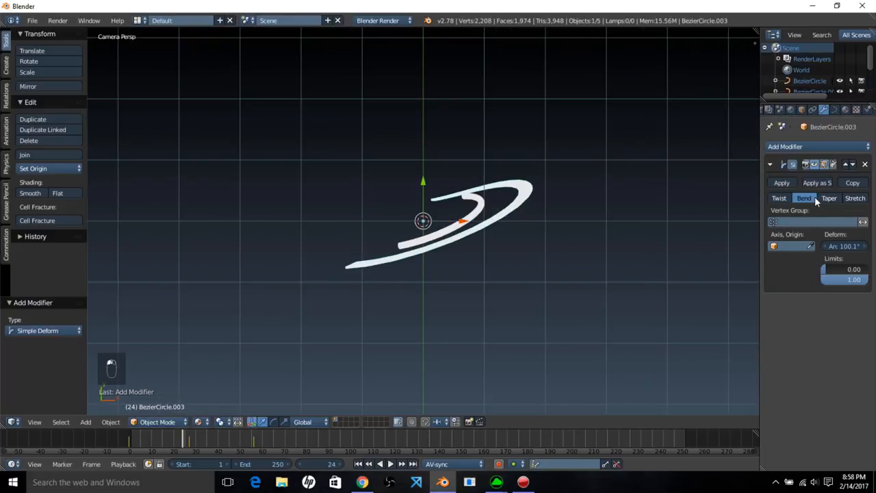
click(828, 198)
click(849, 198)
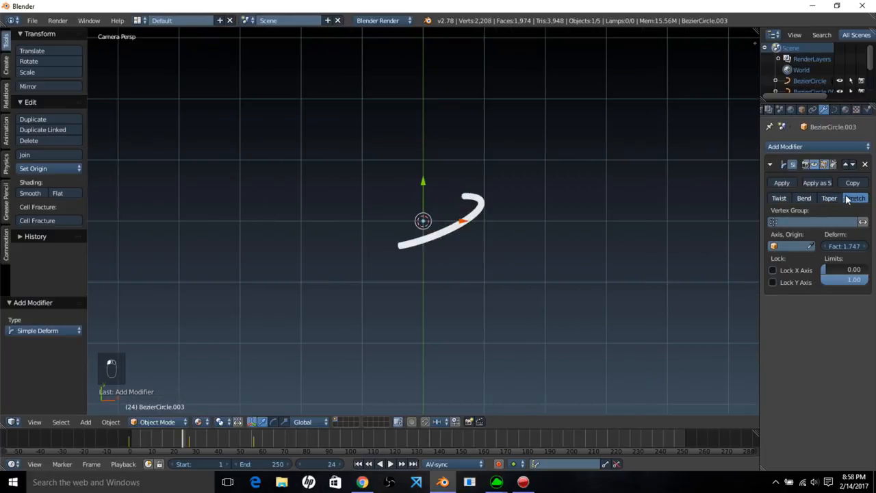
click(780, 197)
Step: Scale the bevel profile circle outside the camera frame down to about 0.243 of its size
scroll(448, 222, down, 5)
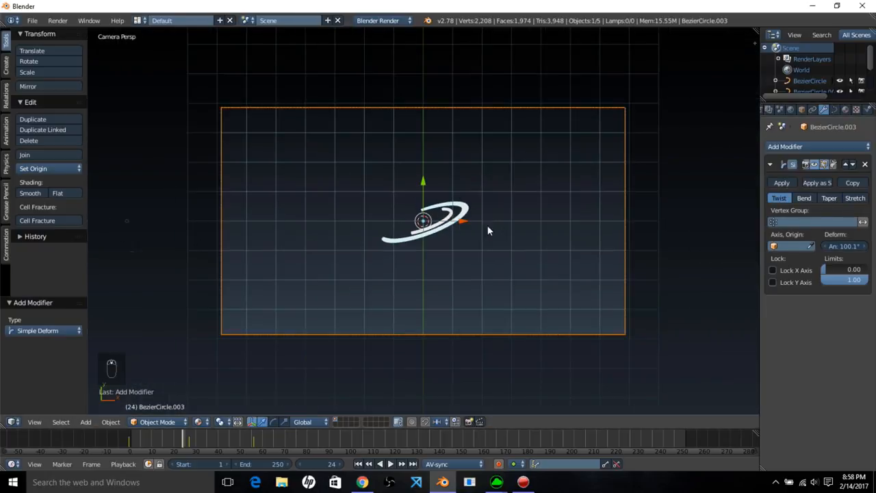
right_click(134, 254)
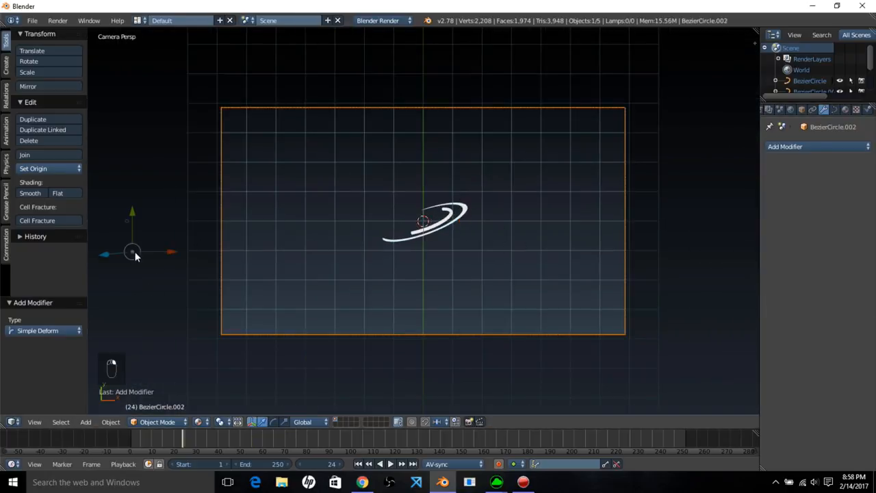
key(s)
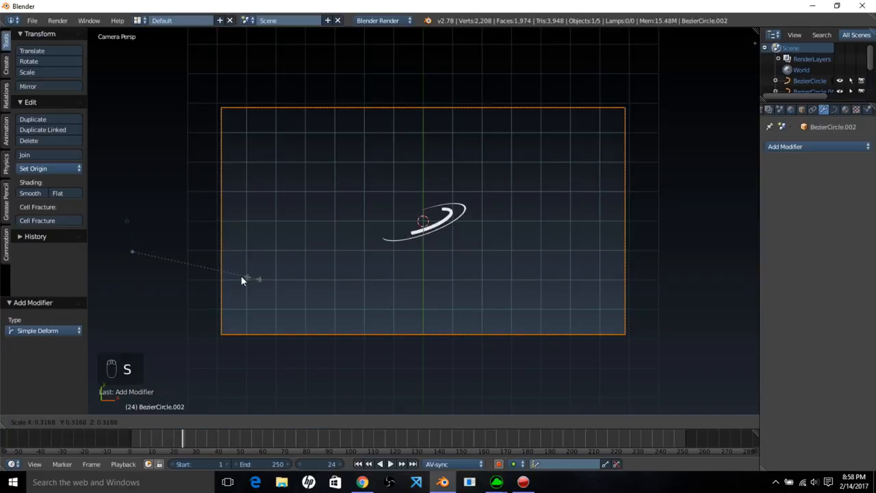
click(228, 278)
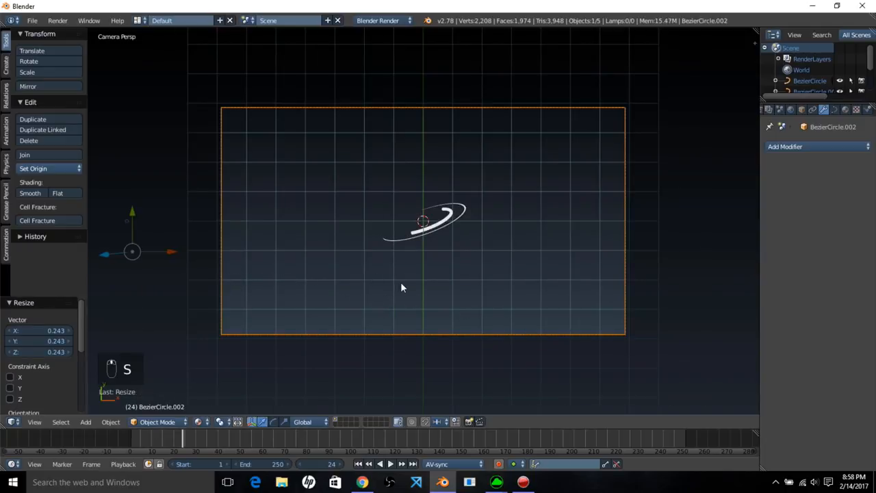
Step: Play the animation from the start to preview the thinner line, and stop it with the timeline at frame 18
scroll(401, 288, up, 2)
mouse_move(135, 432)
mouse_down()
mouse_move(191, 453)
mouse_move(266, 442)
mouse_move(126, 443)
mouse_up()
key(alt+a)
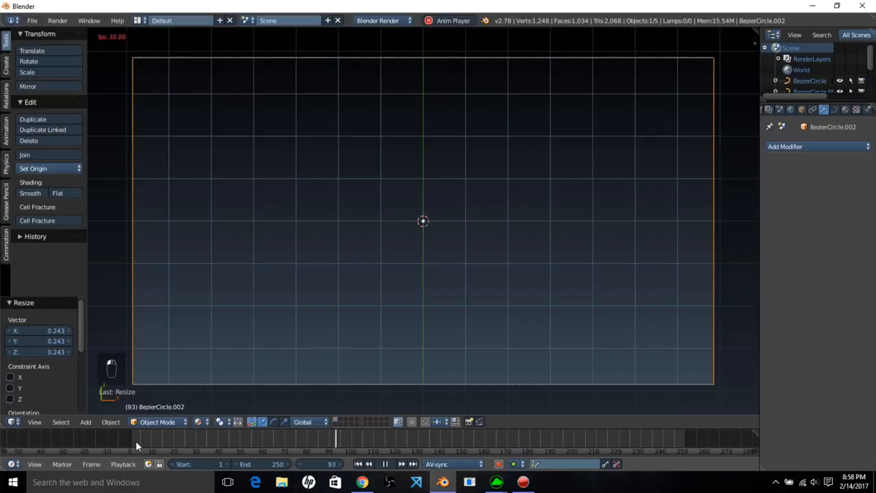
click(389, 466)
drag(284, 440, 168, 445)
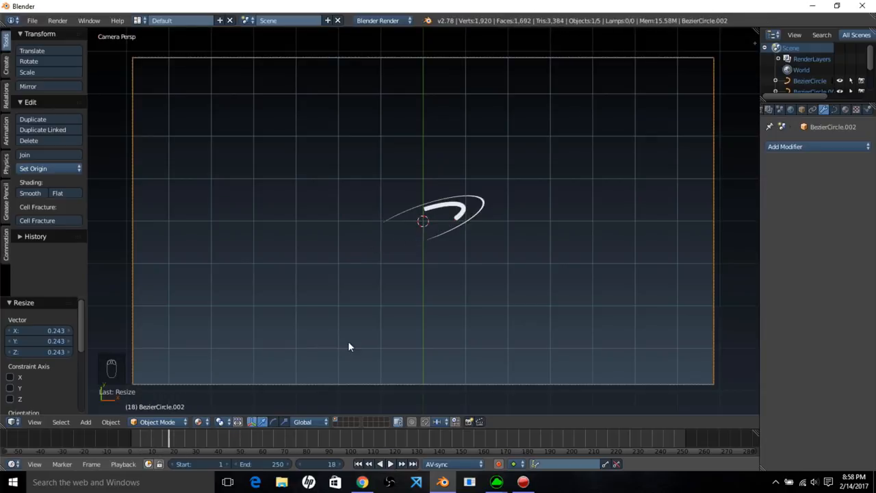
Step: Duplicate the larger curve in place and remove the Simple Deform modifier from the copy
scroll(477, 253, down, 2)
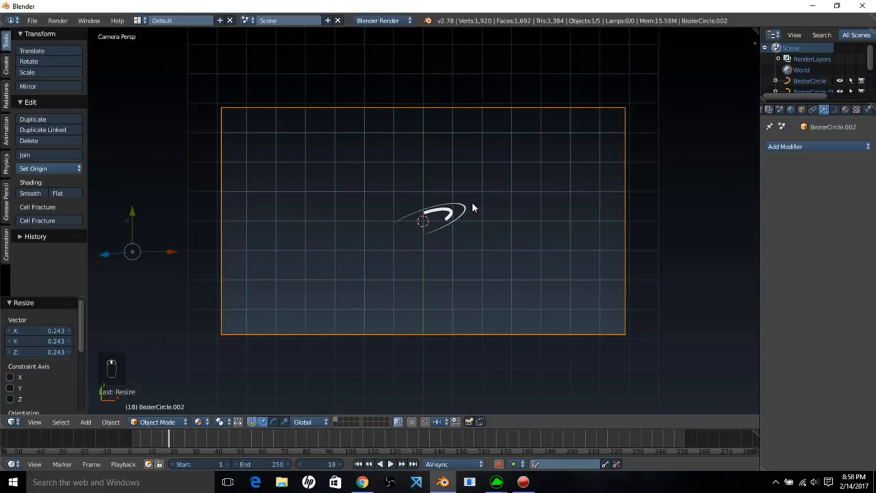
scroll(471, 205, up, 3)
scroll(401, 205, down, 1)
scroll(401, 206, down, 1)
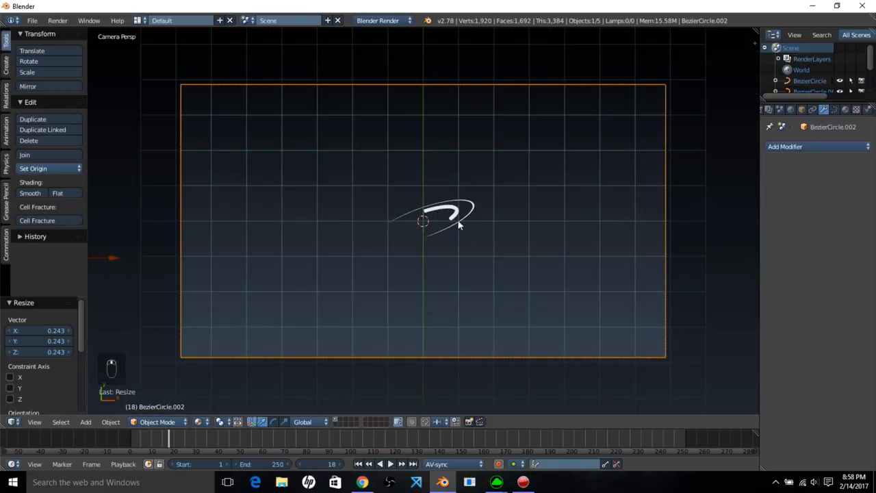
scroll(489, 211, up, 2)
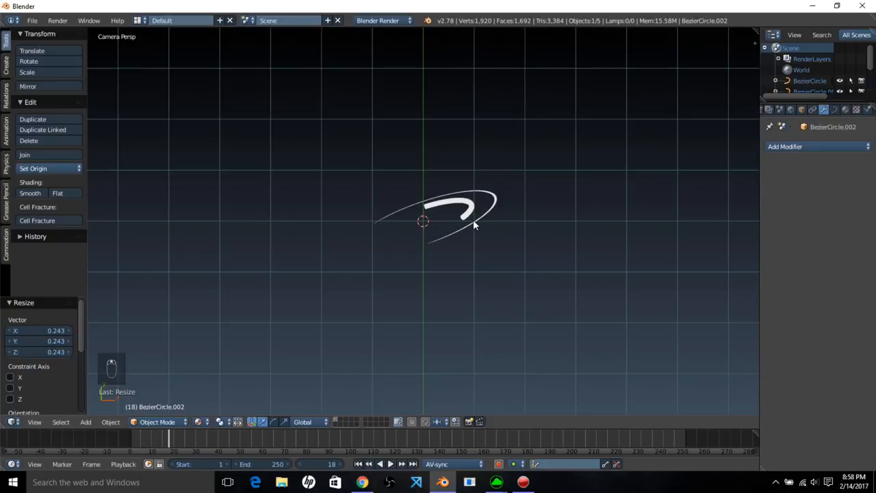
right_click(473, 220)
key(shift+d)
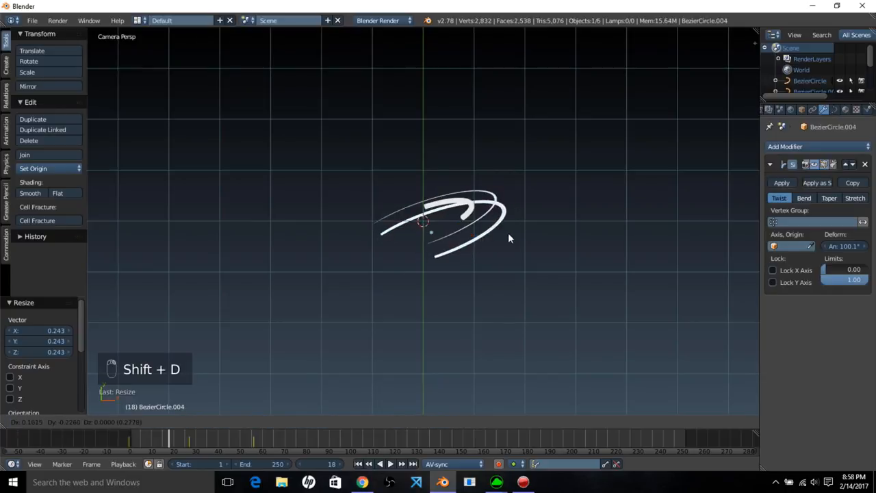
right_click(526, 202)
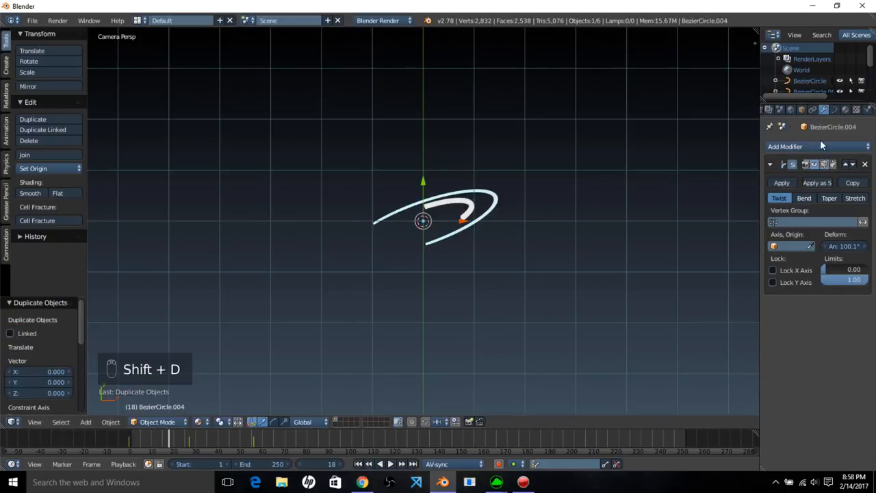
click(864, 165)
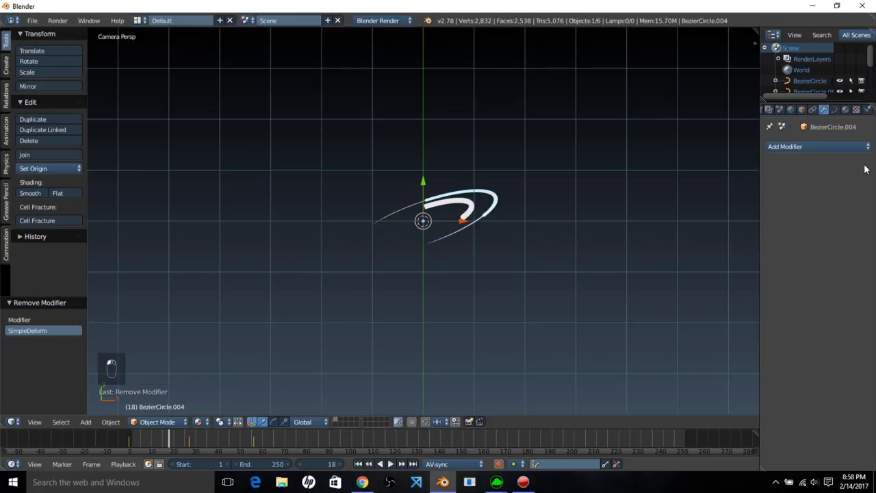
Step: Clear the duplicated curve's bevel object and convert the curve to a mesh
click(834, 110)
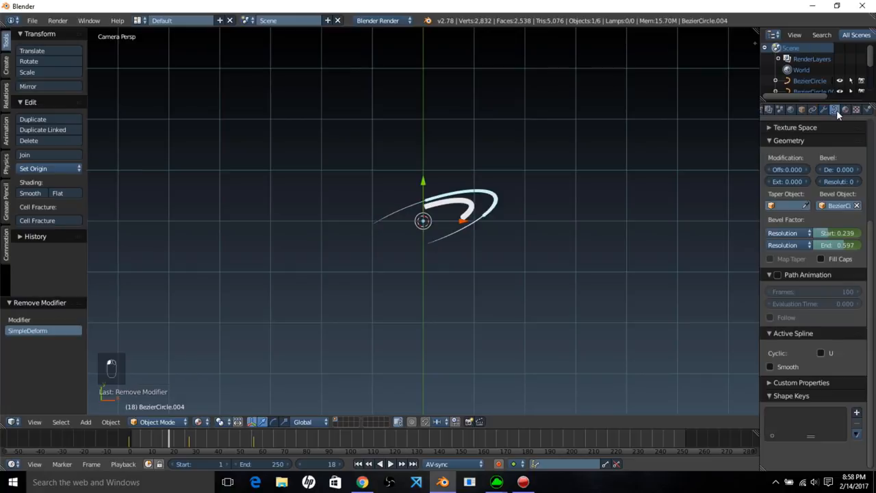
click(856, 205)
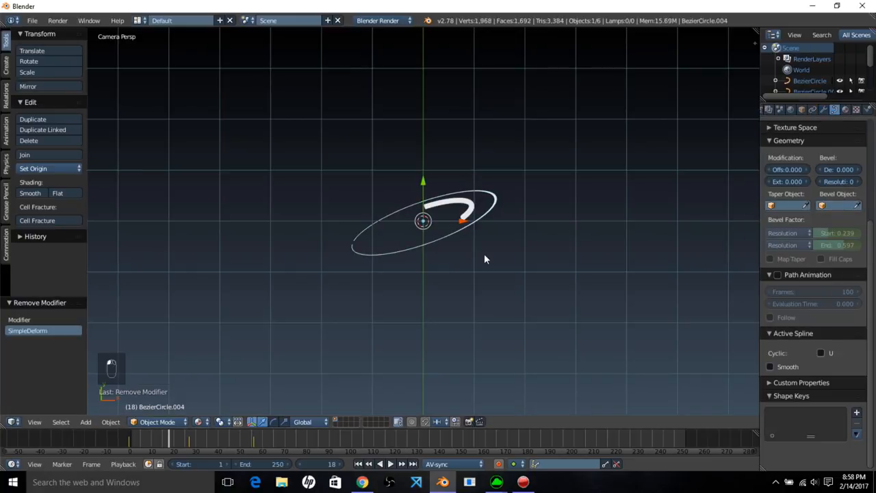
key(alt+c)
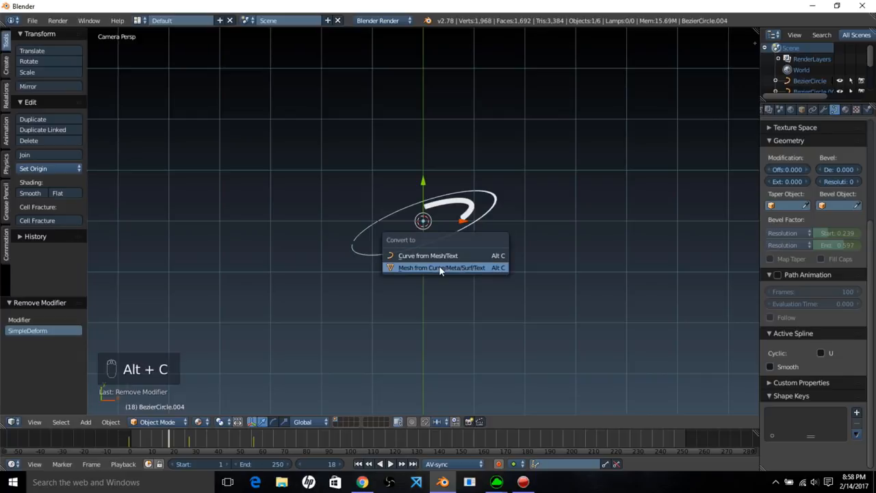
click(441, 267)
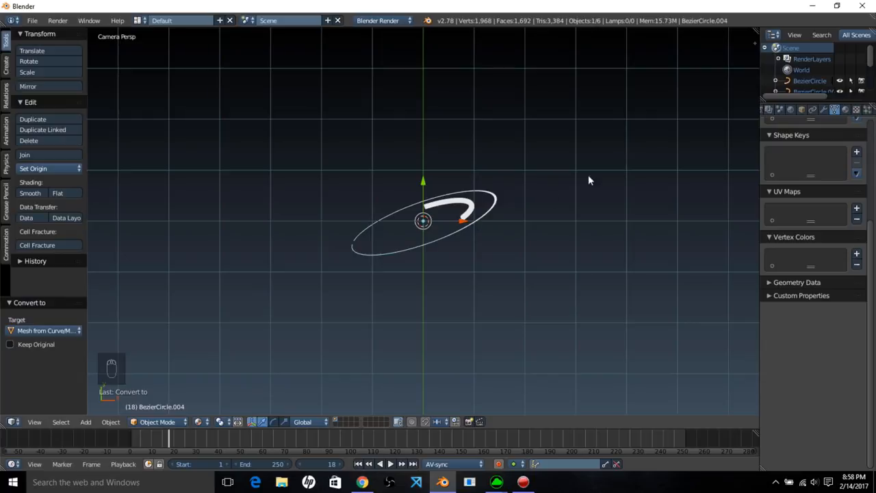
Step: Add a Displace modifier with a new texture to the converted circle mesh
click(824, 110)
click(816, 147)
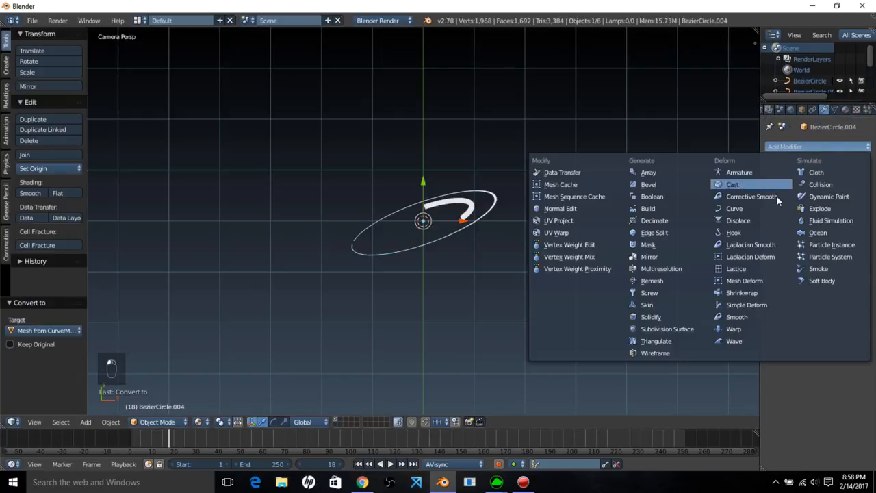
click(771, 220)
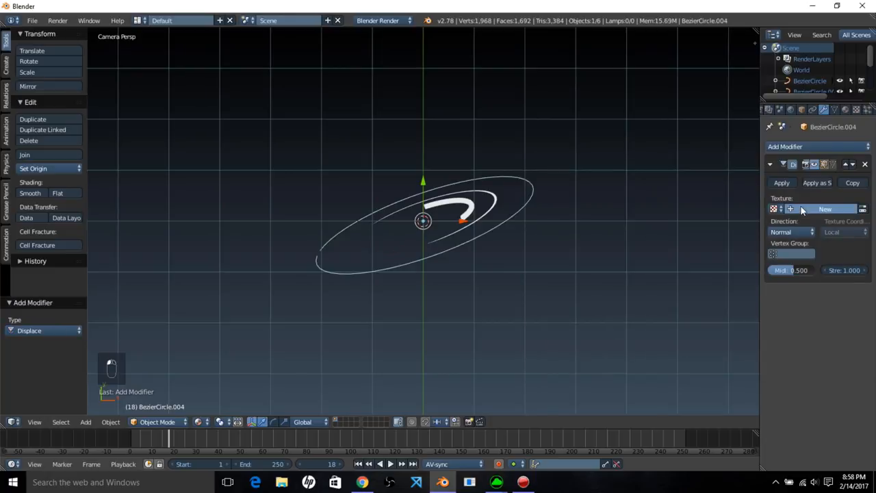
click(836, 209)
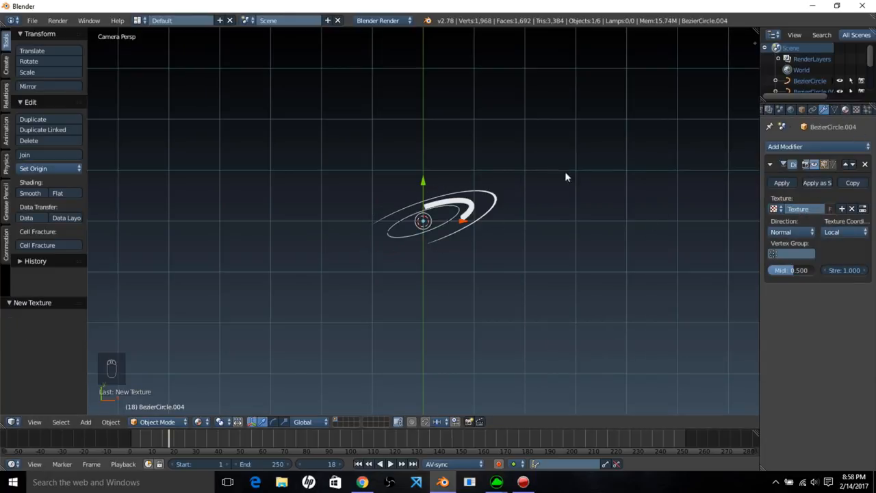
Step: Set the Displace texture type to Clouds and inspect the distorted circle up close
key(Home)
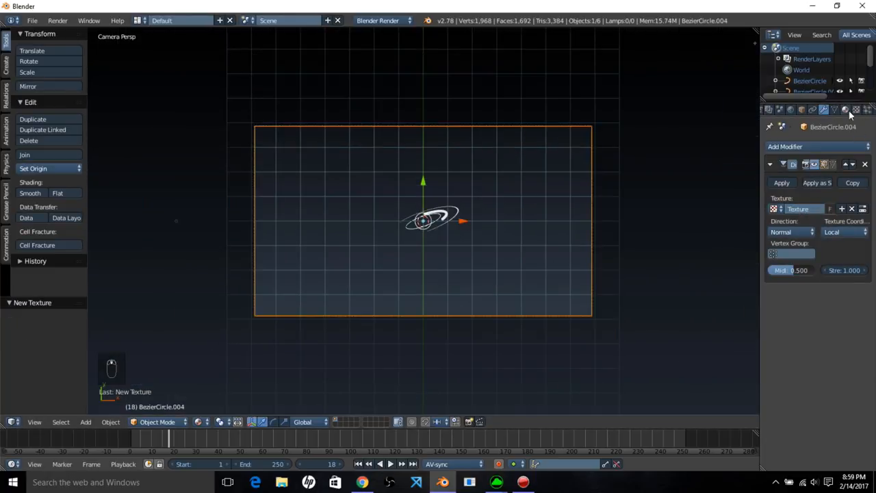
click(855, 111)
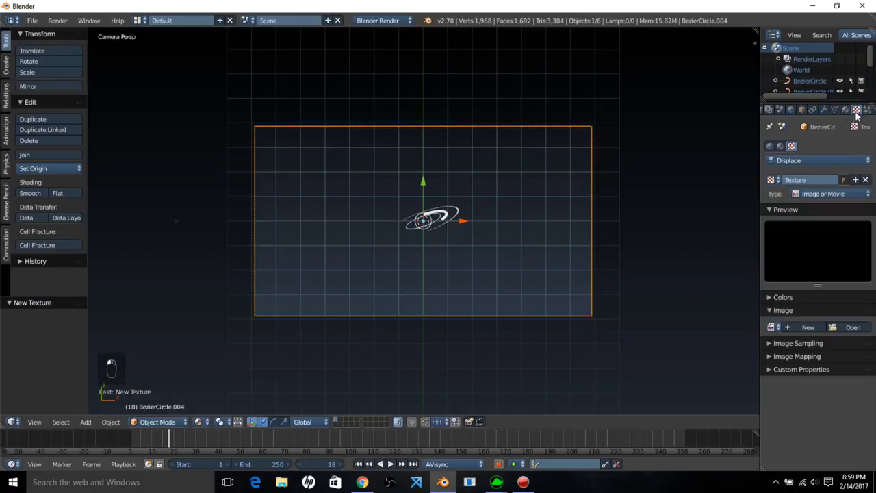
click(817, 190)
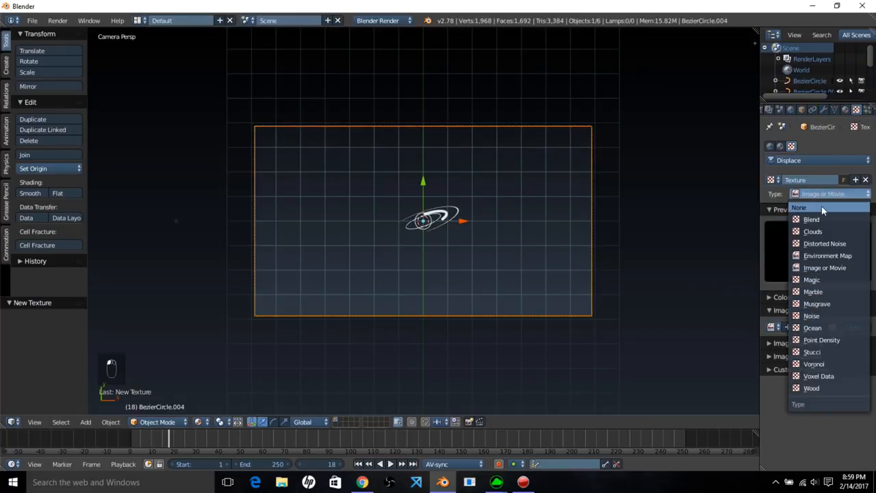
click(823, 231)
scroll(453, 244, up, 2)
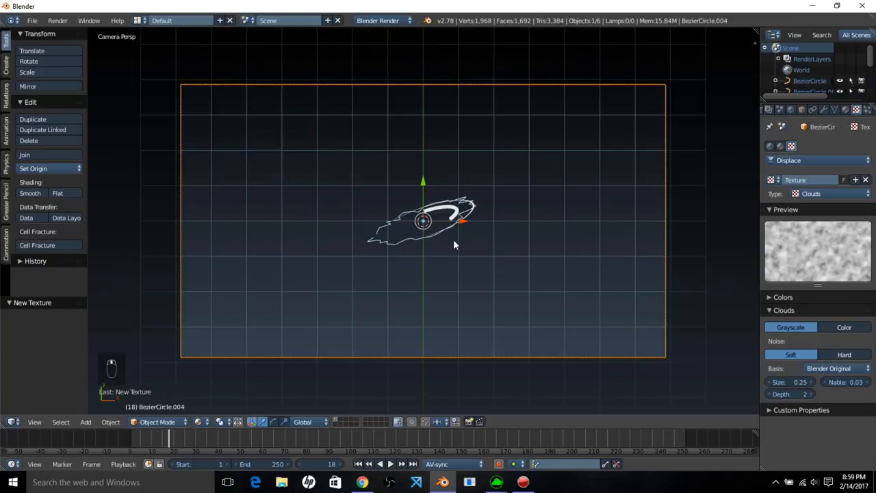
scroll(453, 239, up, 3)
scroll(453, 239, down, 1)
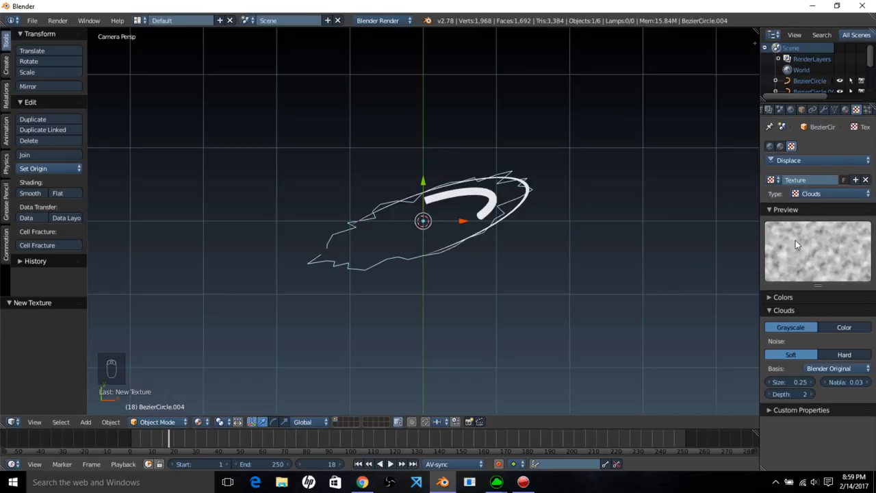
Step: Set the Displace modifier's direction to Y and its strength to 3.300
click(824, 110)
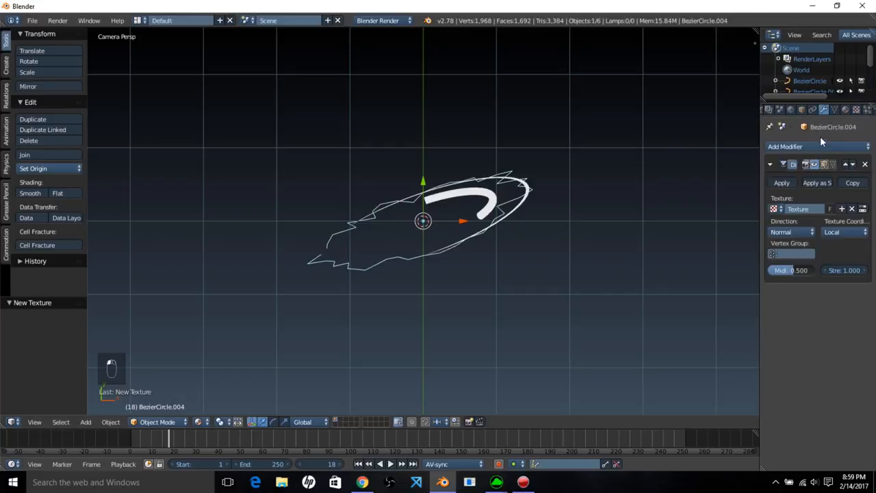
click(821, 146)
click(737, 220)
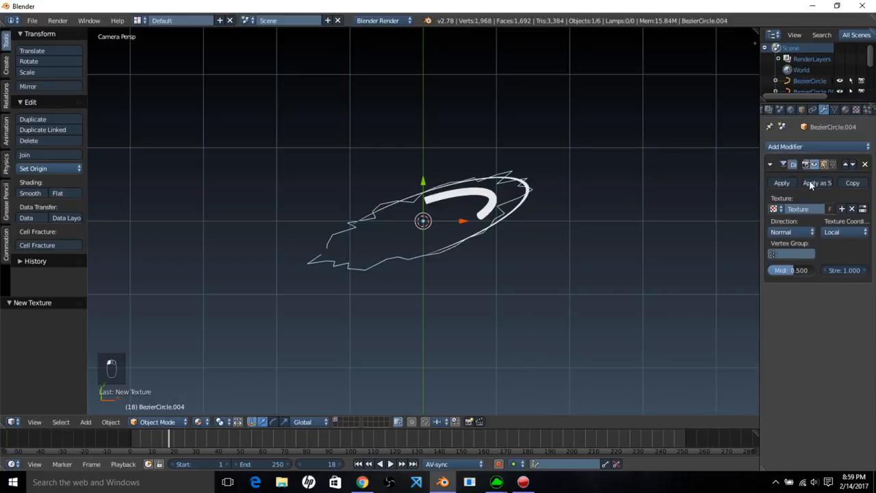
click(810, 232)
click(784, 206)
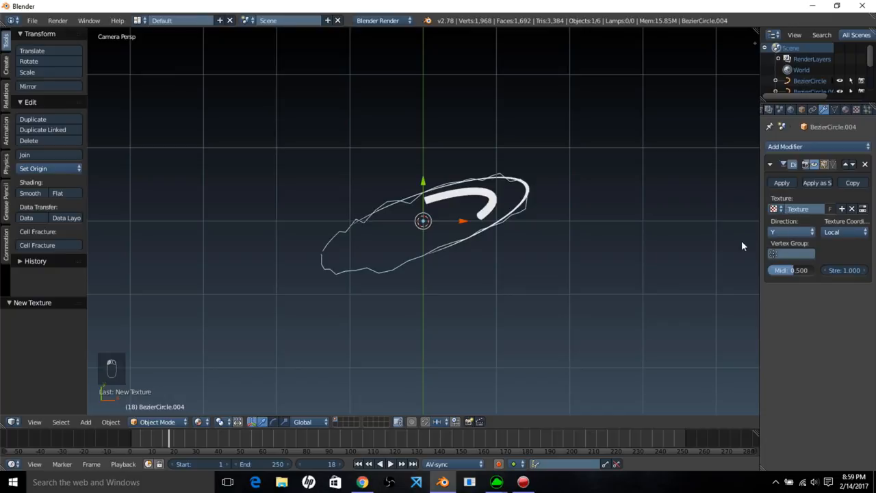
drag(844, 271, 862, 270)
Step: Add a Subdivision Surface modifier to the displaced circle with 2 view subdivisions
click(838, 147)
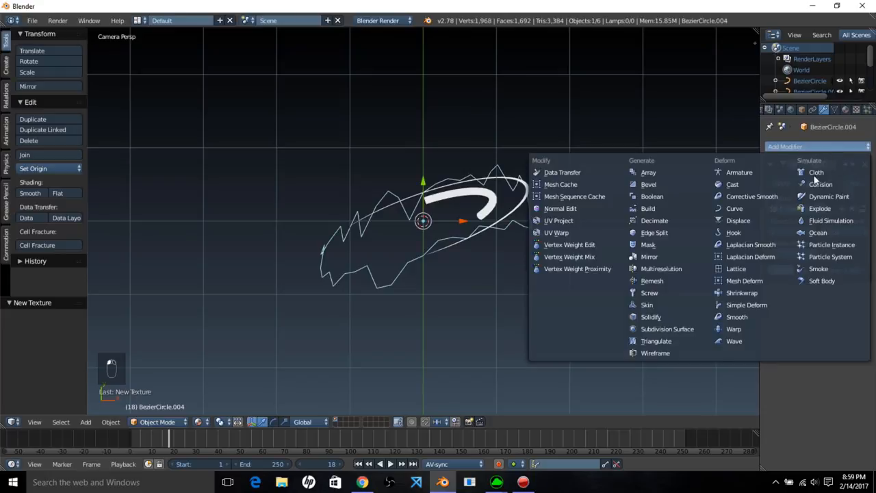
click(671, 330)
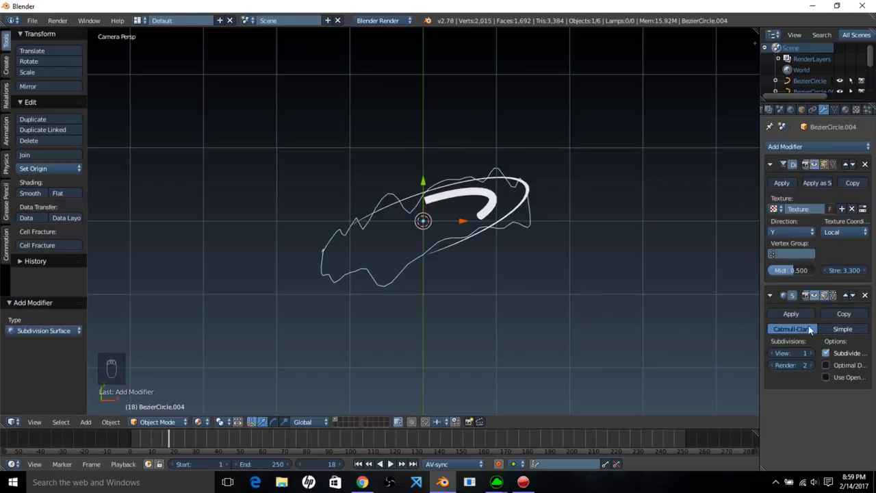
click(797, 352)
text(2)
key(Return)
scroll(409, 246, down, 5)
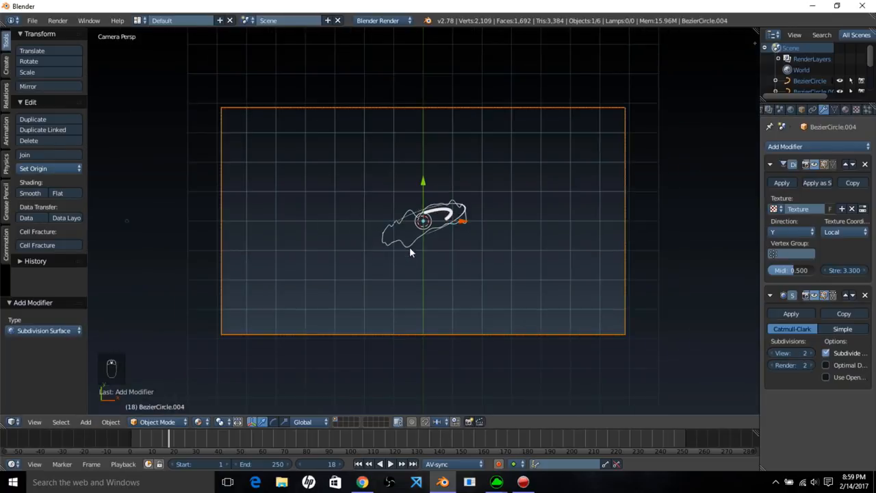
Step: Duplicate the wavy circle and place the copy outside the camera frame, about -10.955 in X and 1.097 in Y from the original
key(shift+d)
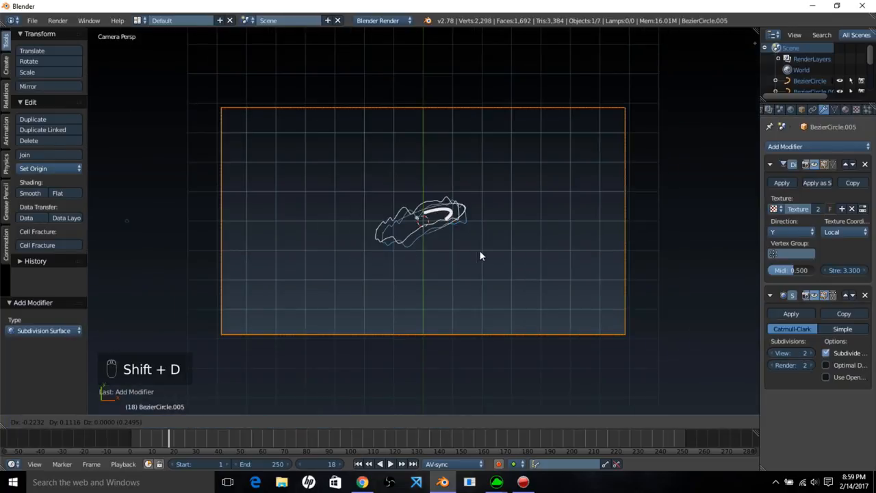
click(196, 232)
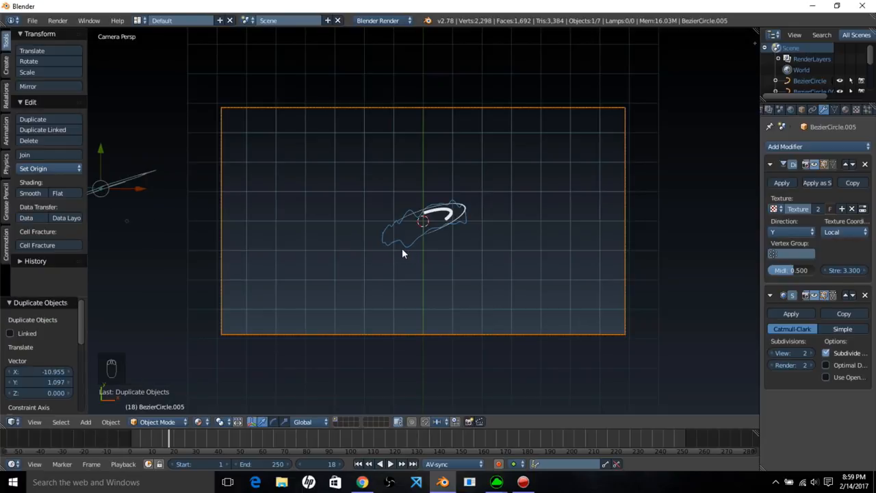
middle_drag(402, 248, 343, 219)
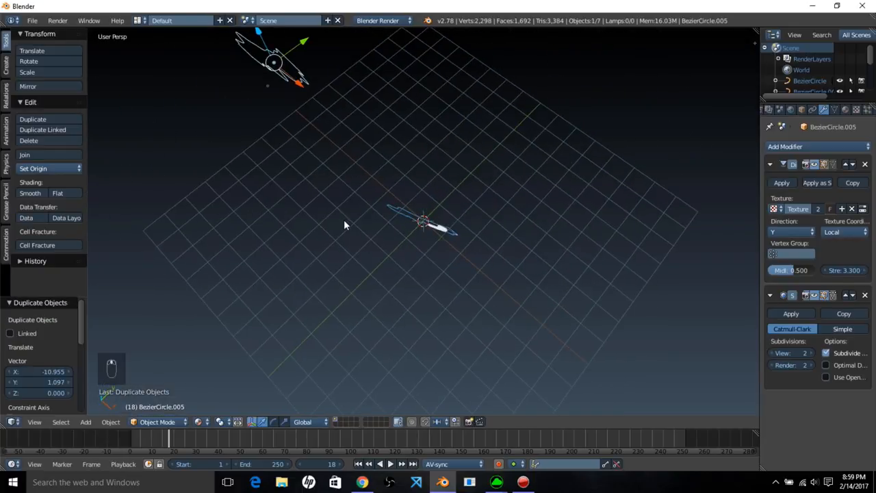
key(KP_0)
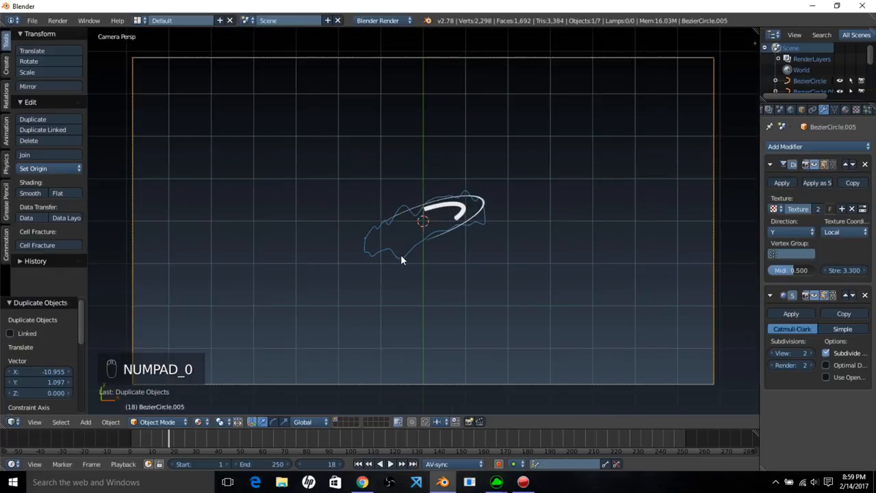
Step: Set the central wavy circle's Displace direction to Z and its strength to 0.800
right_click(401, 257)
click(784, 232)
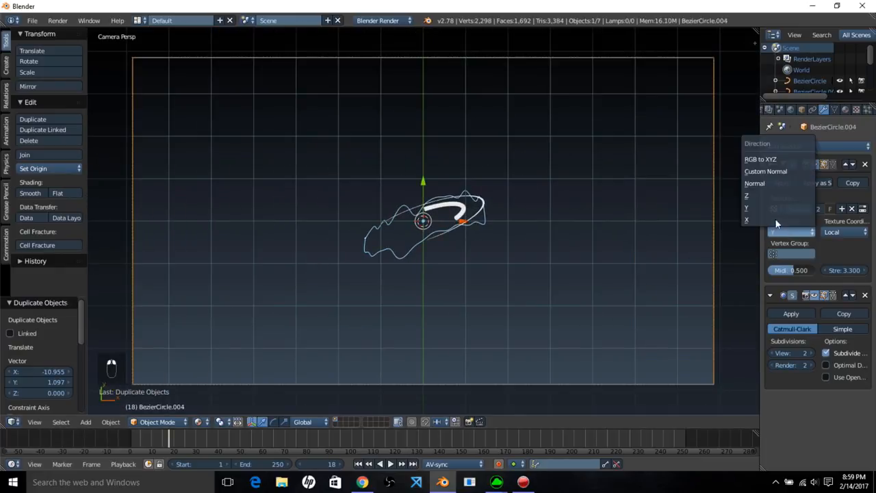
click(761, 195)
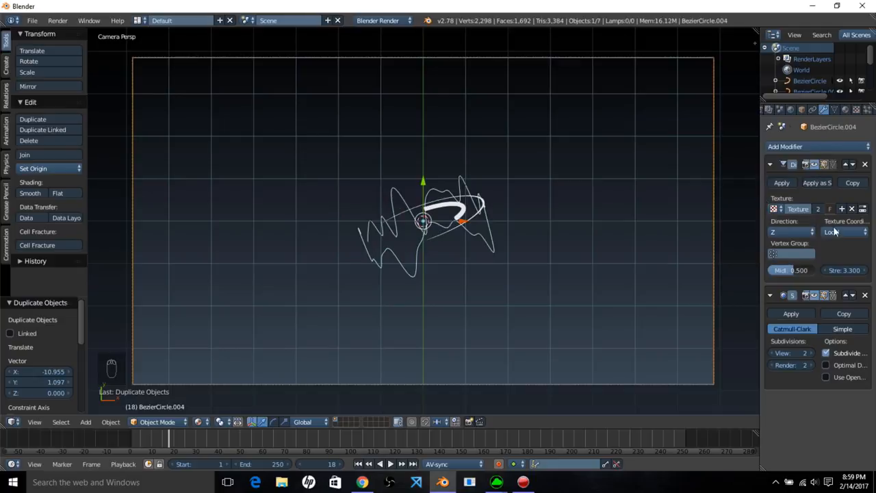
drag(855, 264, 821, 265)
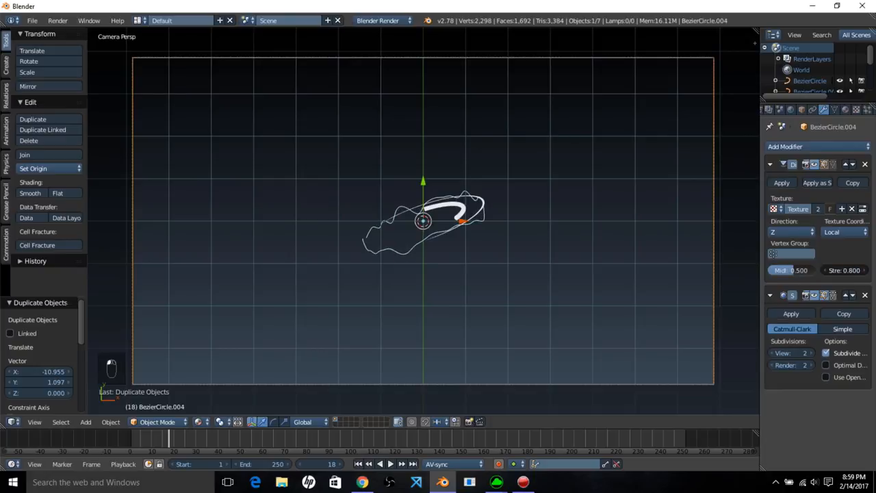
Step: Duplicate the Z-displaced wavy circle and place the copy outside the camera frame, about -10.059 in X and -0.465 in Y from the original
scroll(570, 268, down, 1)
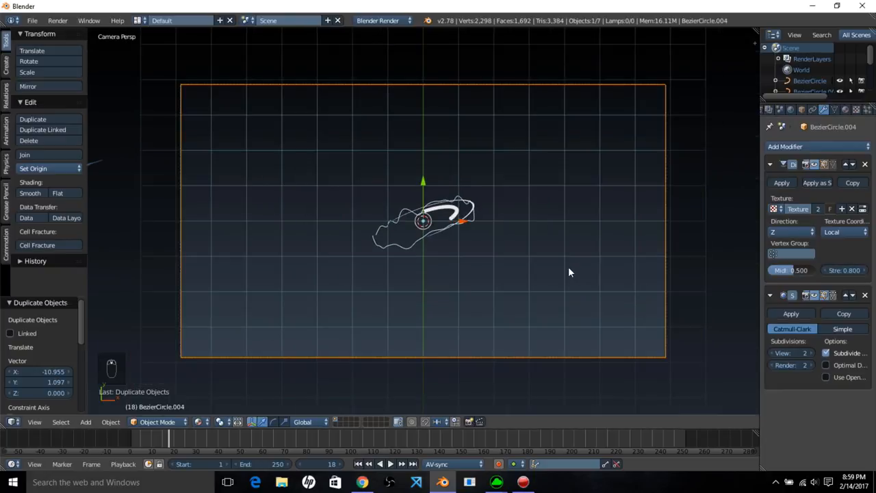
key(shift+d)
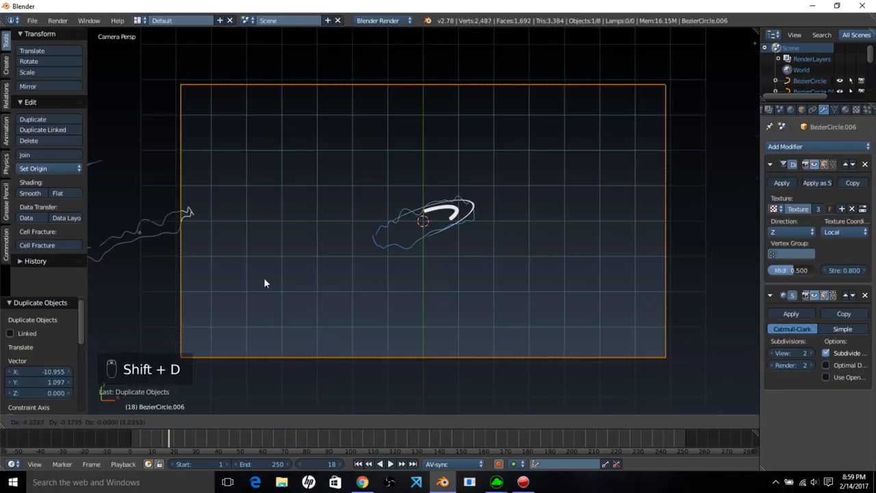
click(207, 285)
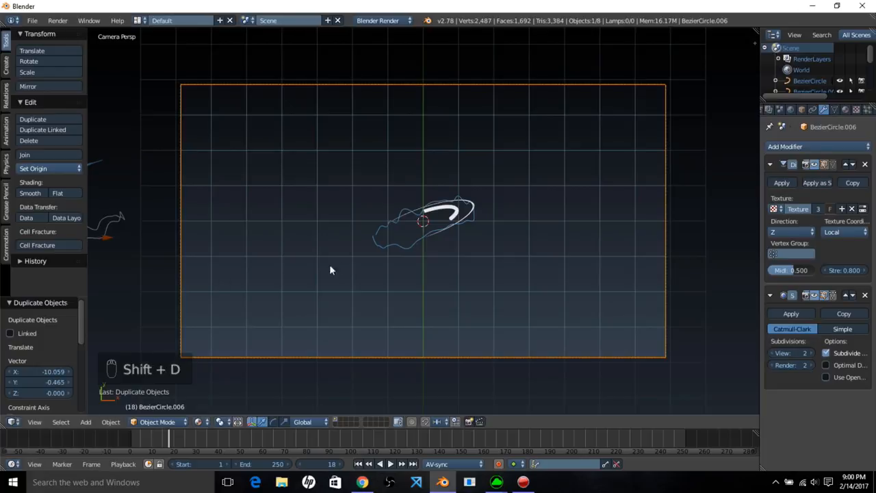
Step: Convert the central wavy mesh circle to a curve
right_click(472, 223)
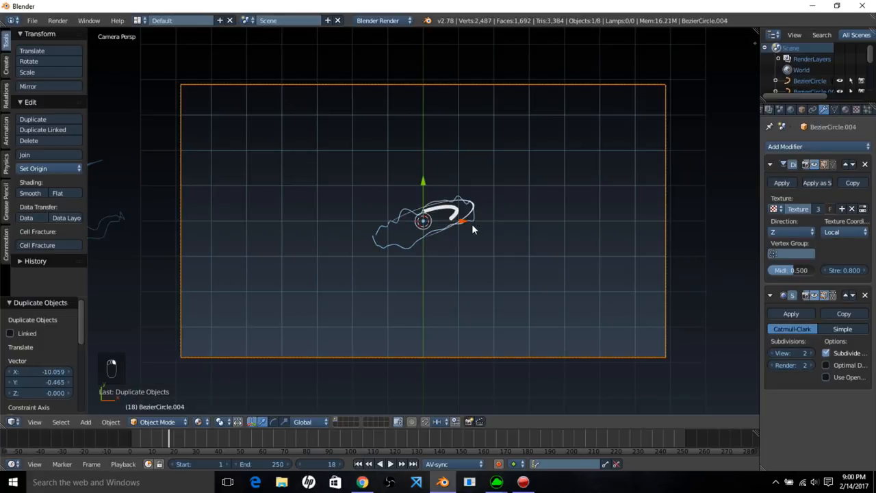
key(alt+c)
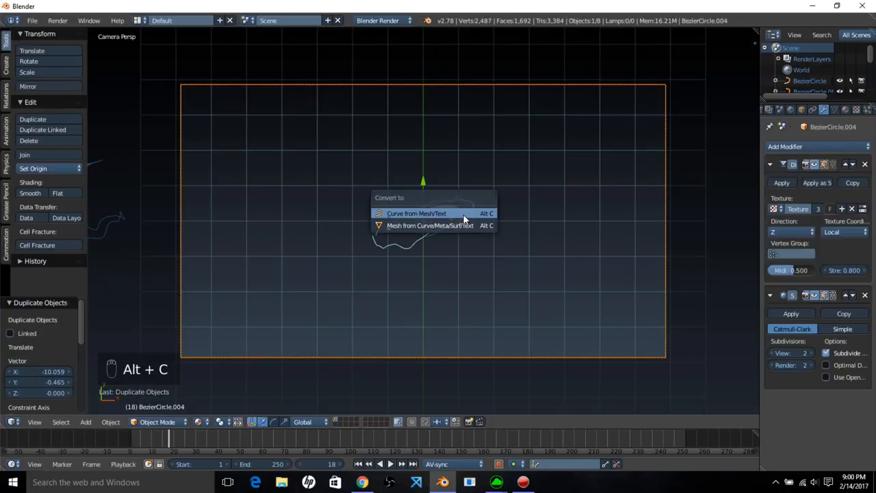
click(464, 215)
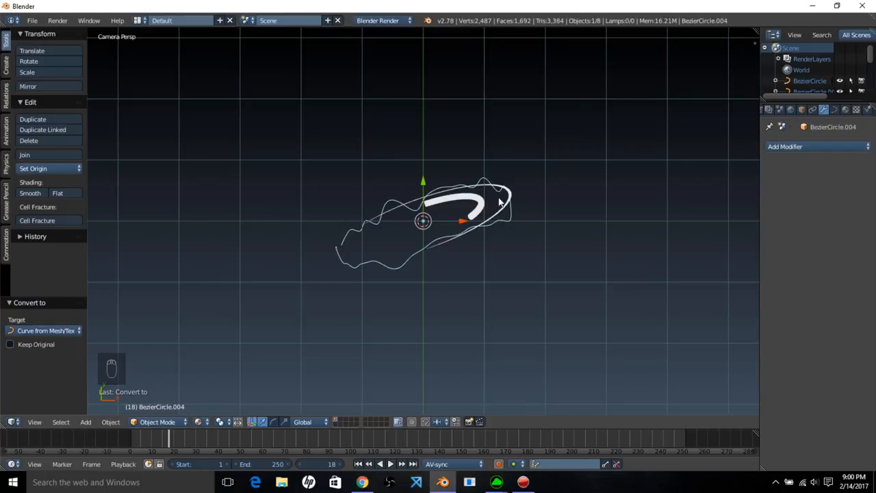
scroll(503, 208, down, 2)
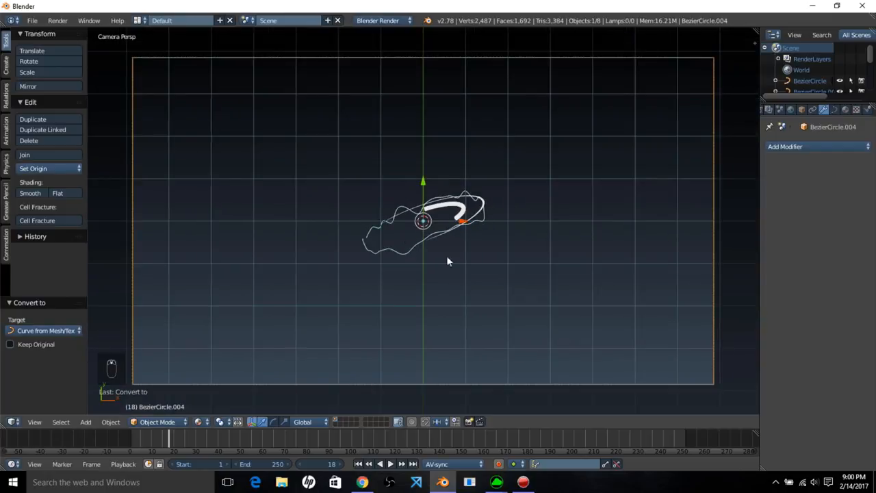
Step: Assign BezierCircle.002 as the bevel object of the converted wavy curve
click(834, 109)
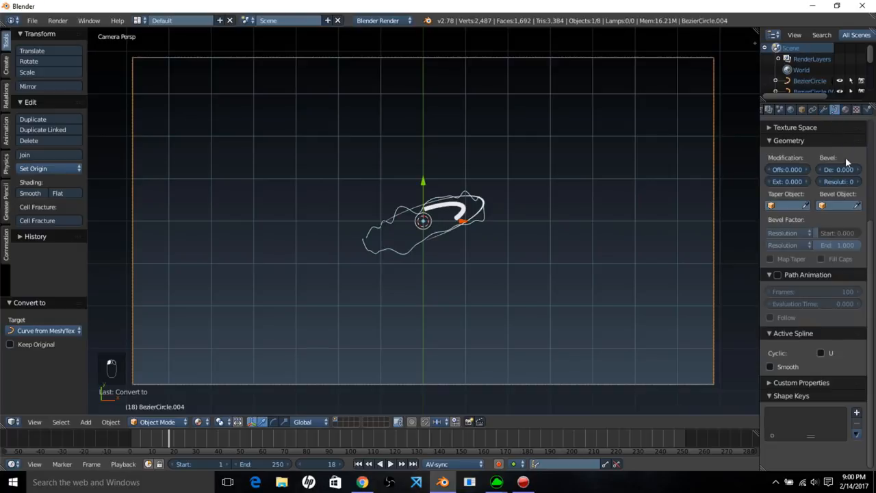
scroll(524, 215, down, 3)
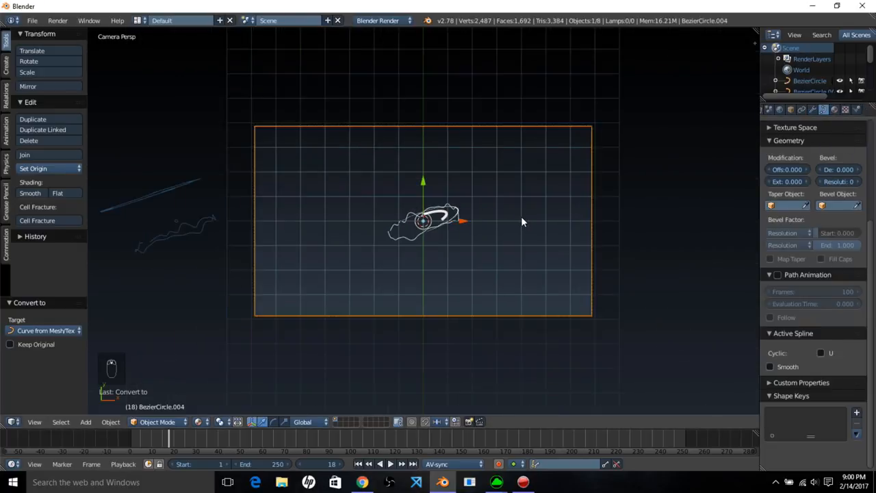
click(838, 205)
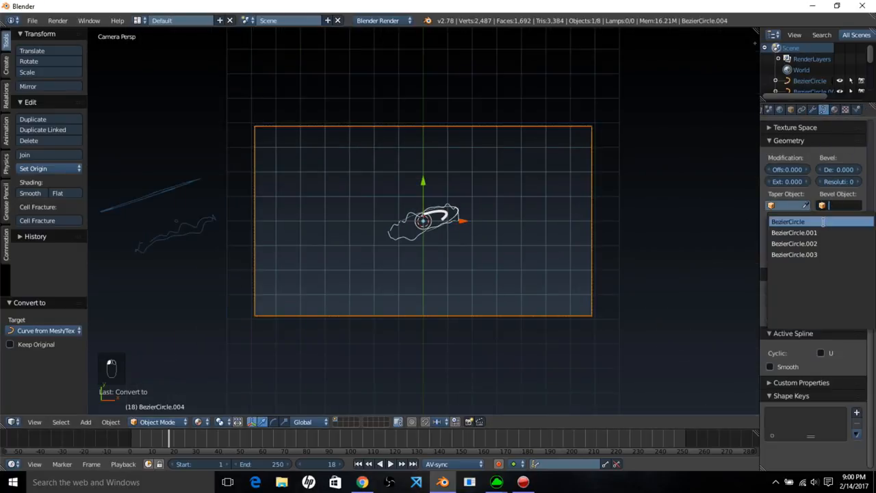
click(822, 242)
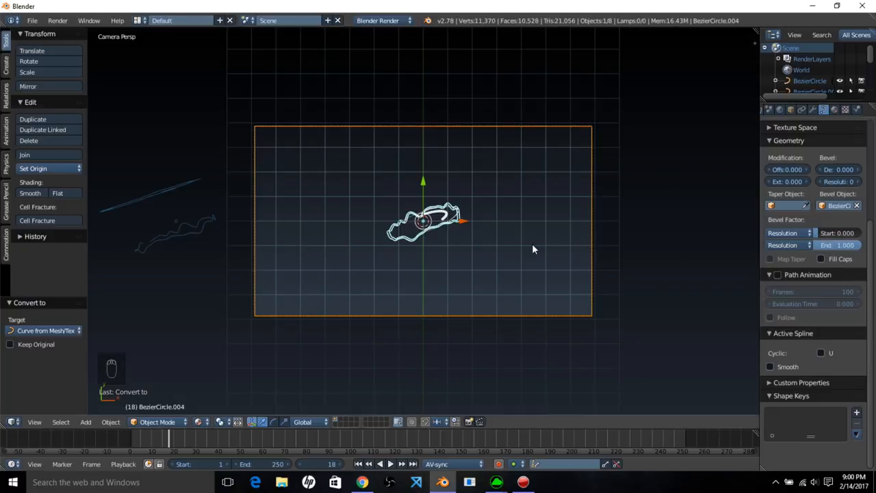
scroll(532, 249, up, 4)
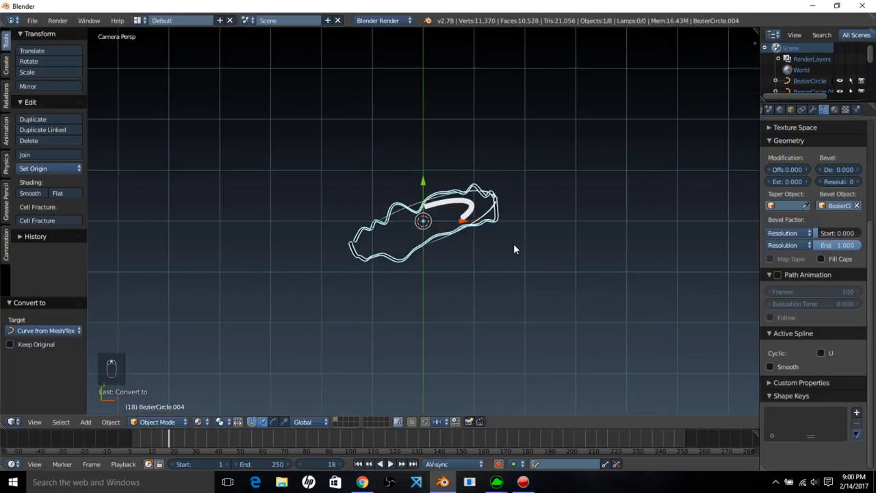
Step: Widen the properties editor and compare the bevel settings of the smooth circle and the wavy curve
right_click(488, 218)
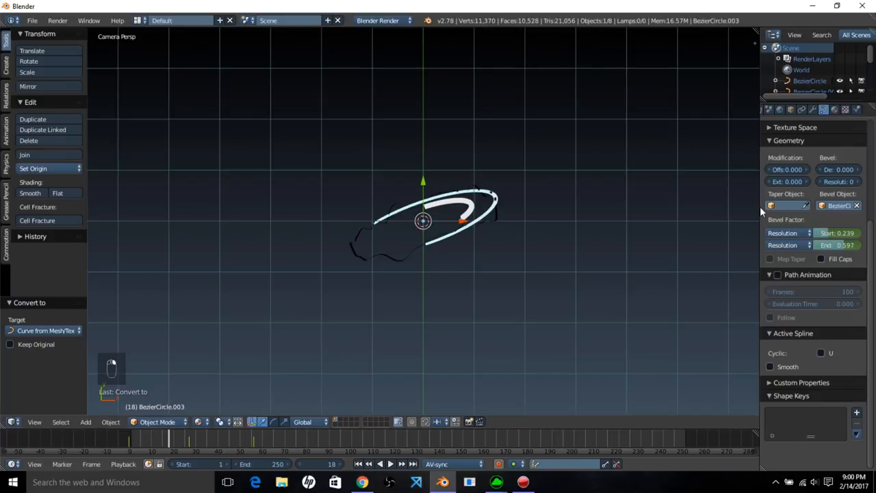
drag(760, 206, 697, 214)
right_click(461, 221)
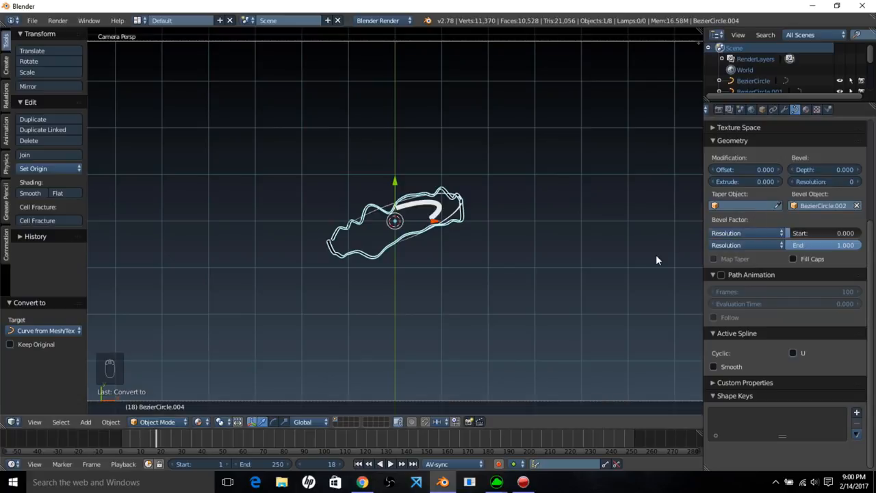
scroll(467, 238, down, 5)
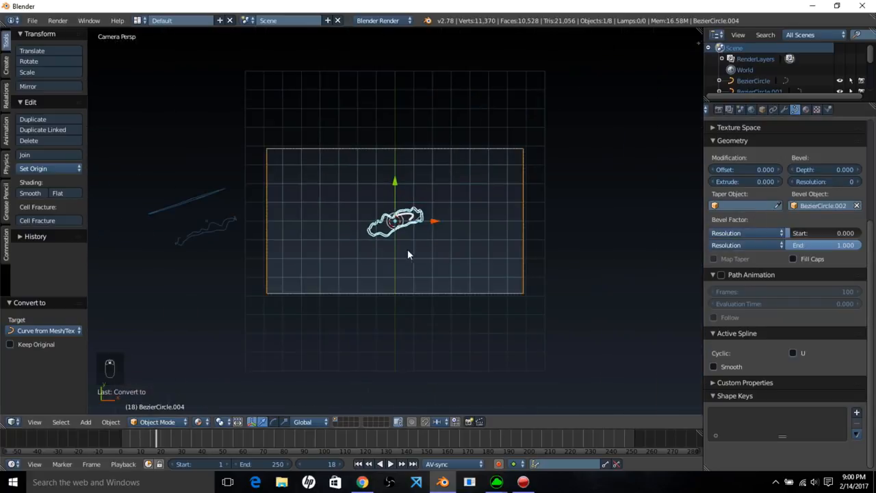
Step: Duplicate the animated smooth circle and place the copy below the camera frame, about -0.263 in X and -6.461 in Y from the original
right_click(419, 223)
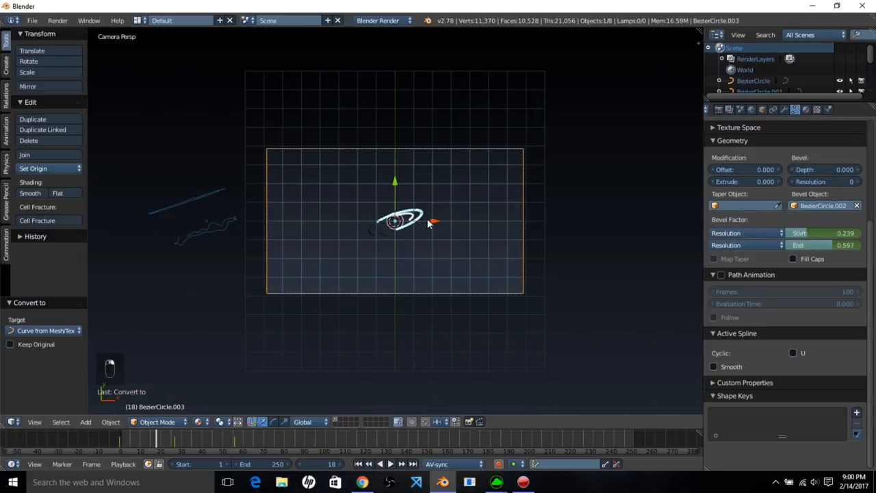
key(shift+d)
click(429, 328)
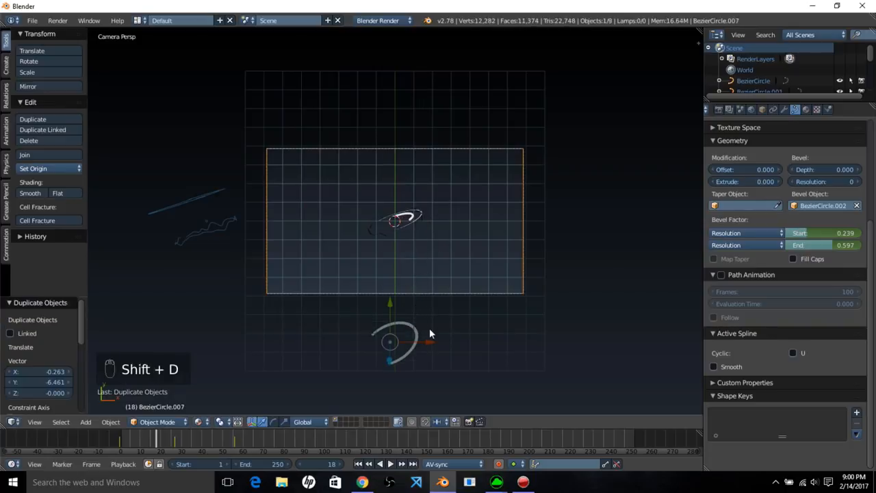
scroll(427, 274, up, 1)
Step: Link the duplicated smooth circle's animation data to the wavy curve
right_click(373, 236)
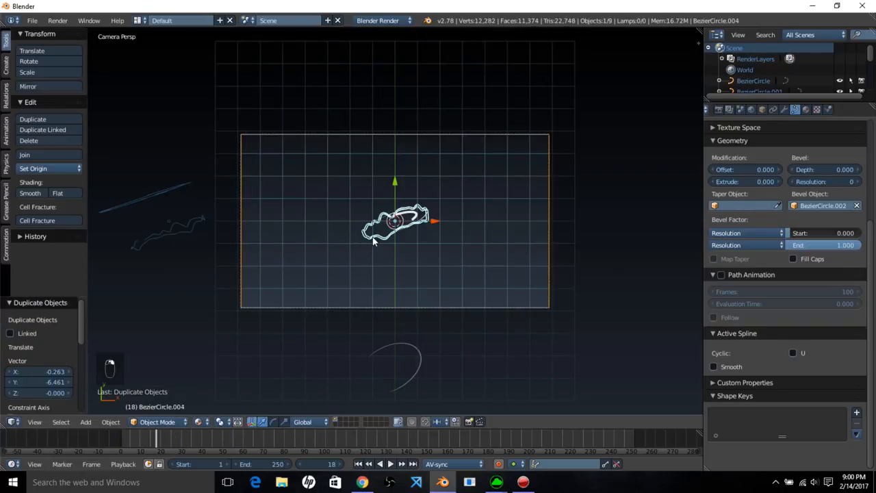
right_click(419, 362)
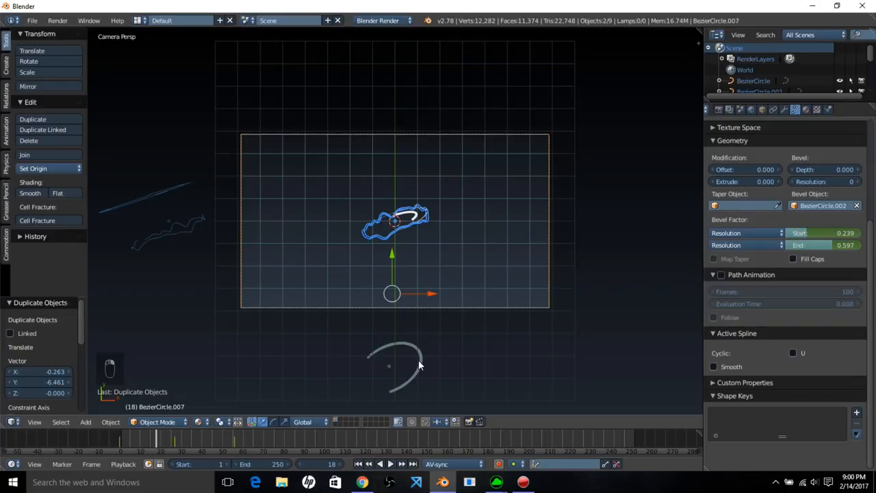
key(ctrl+l)
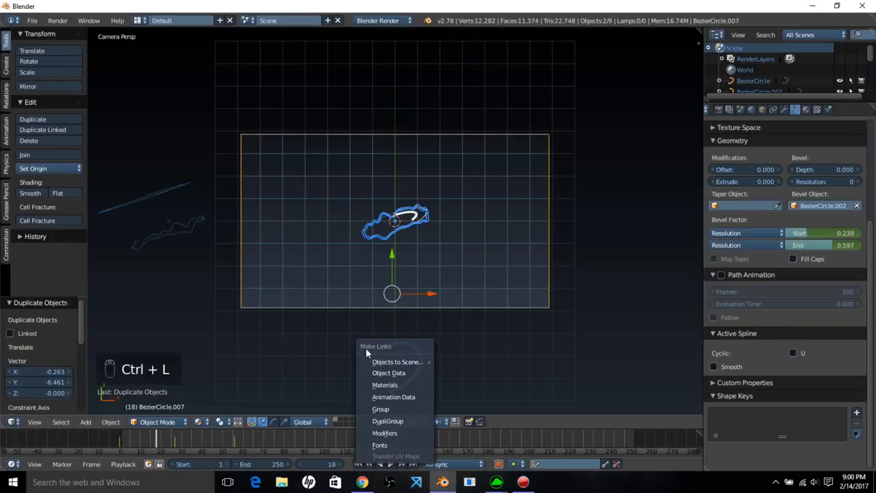
click(384, 397)
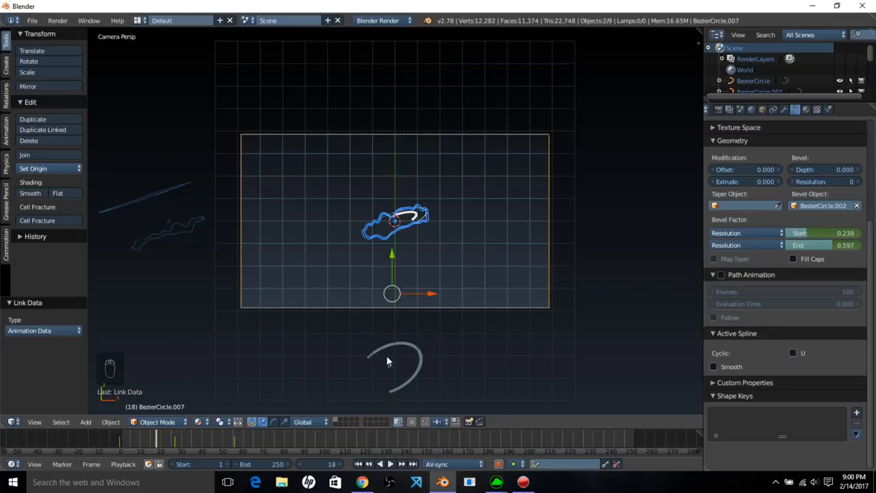
Step: Play back and scrub the animation to review how the wavy line sweeps along with the other lines
scroll(386, 361, up, 4)
key(alt+a)
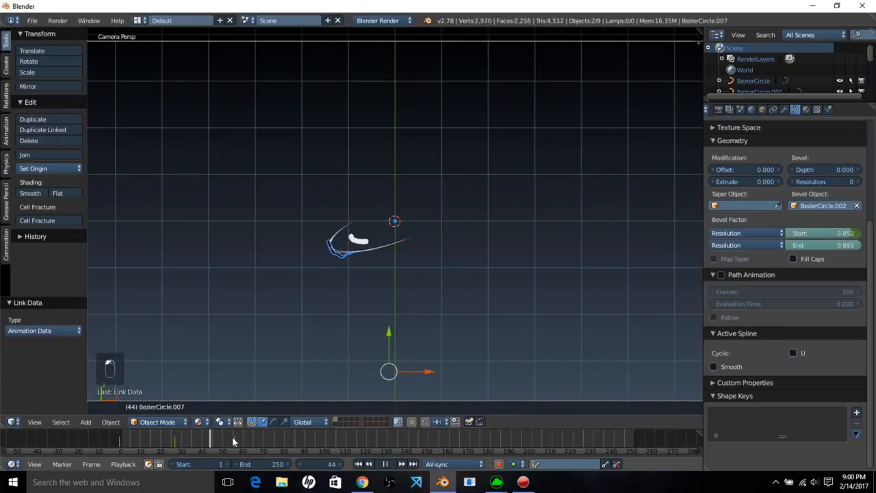
key(alt+a)
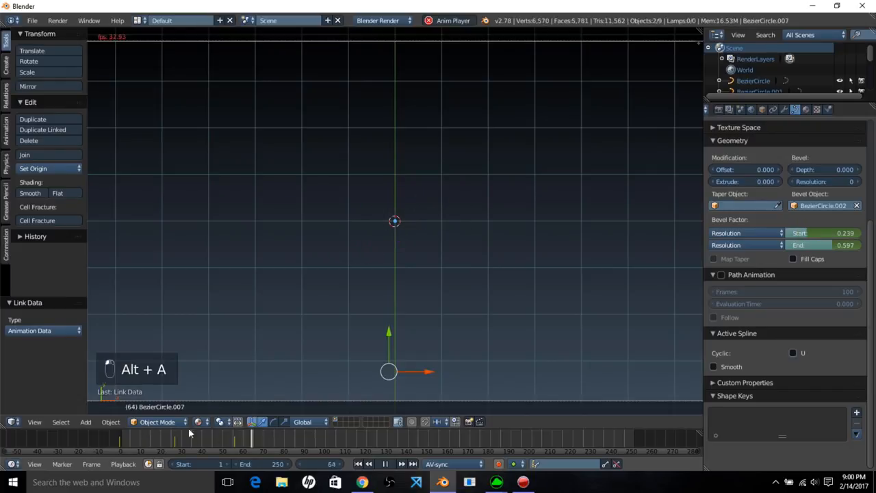
click(108, 439)
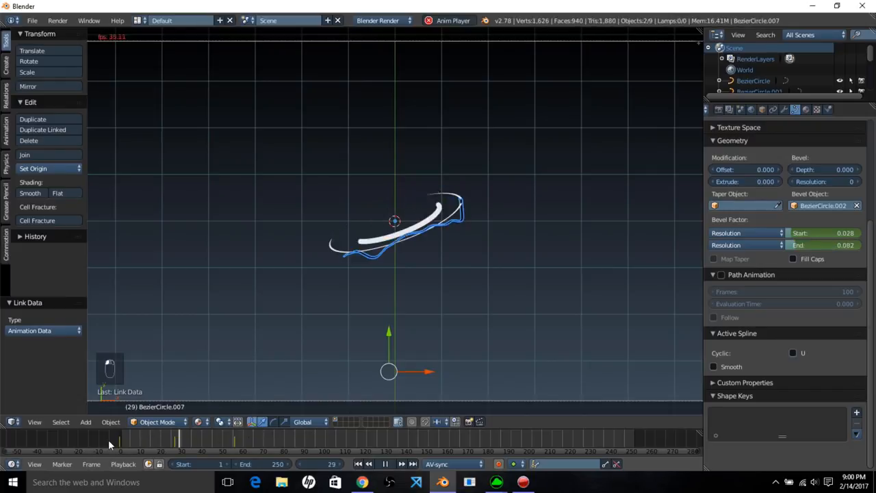
click(387, 464)
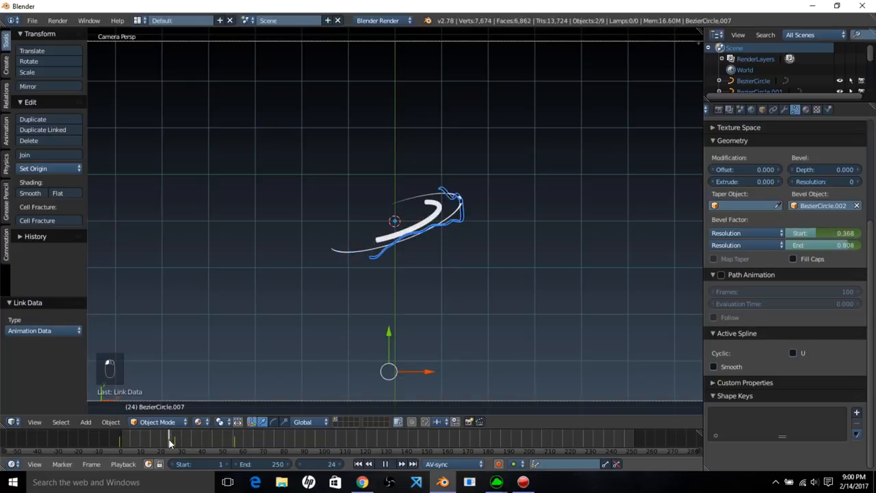
mouse_move(187, 443)
mouse_down()
mouse_move(216, 438)
mouse_move(156, 440)
mouse_move(179, 439)
mouse_up()
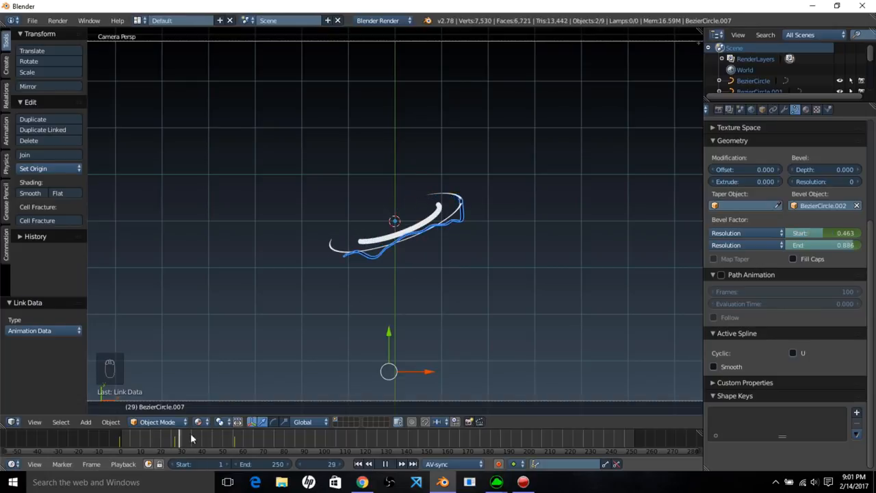
Step: Duplicate both selected curves, place the copies outside the camera frame, about -12.019 in X and -3.492 in Y, and reselect the original wavy curve
scroll(379, 304, down, 4)
scroll(456, 257, up, 2)
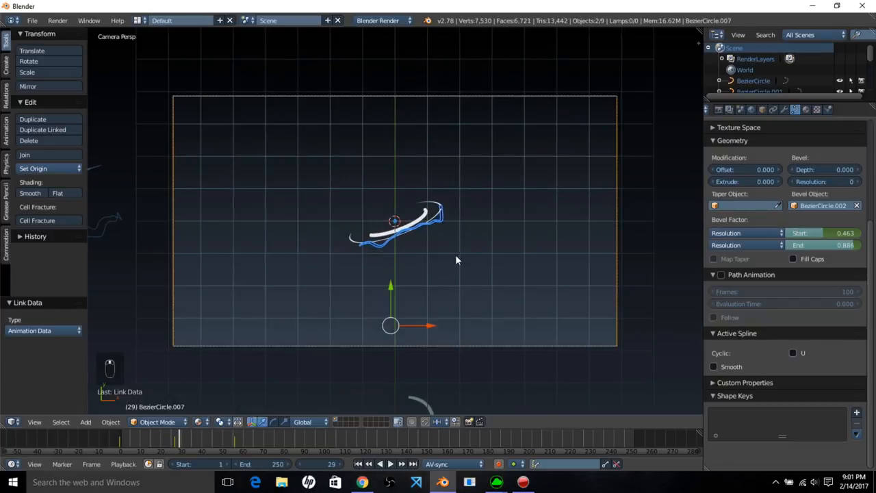
scroll(438, 265, down, 1)
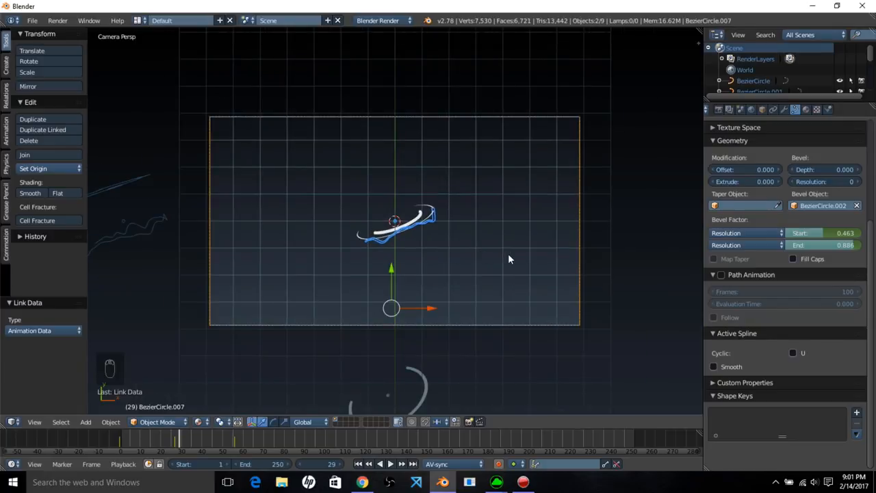
key(shift+d)
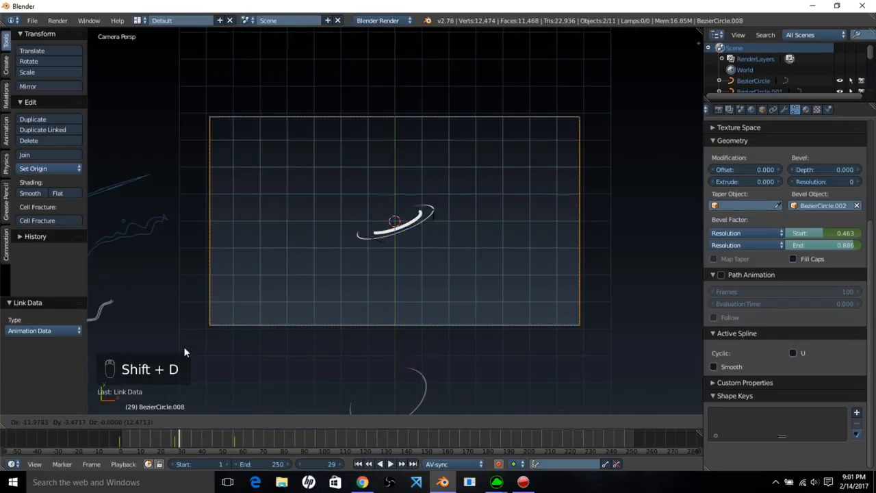
click(184, 351)
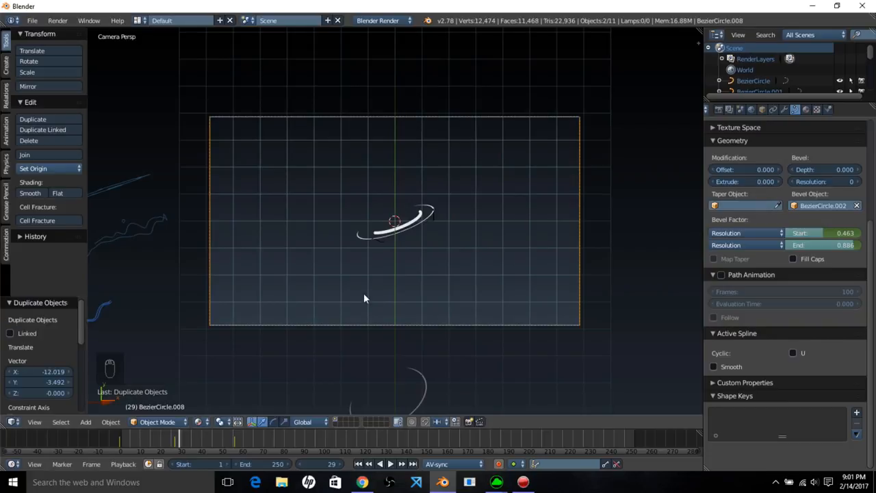
scroll(371, 291, up, 4)
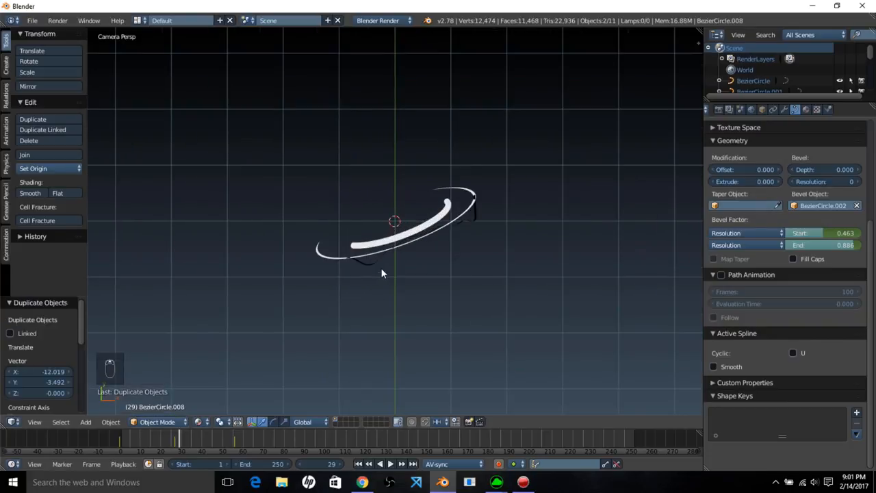
right_click(375, 265)
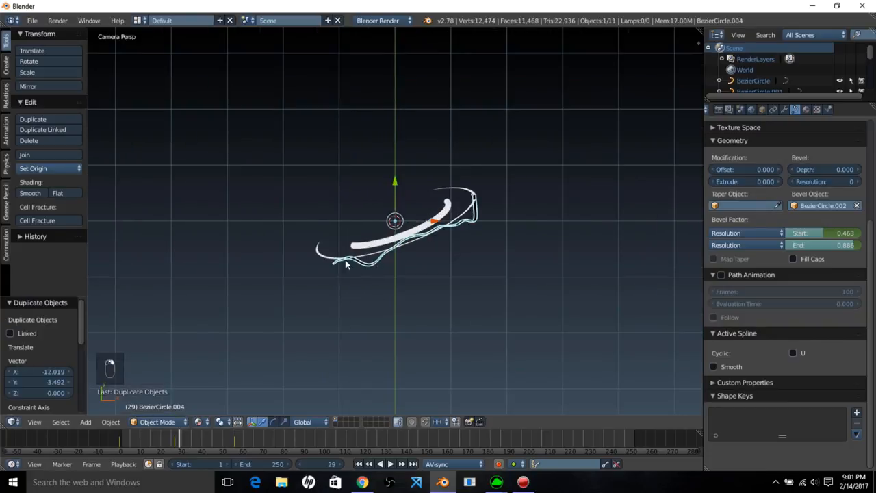
Step: Add the thin smooth circle to the wavy curve selection as the active object and link its material to the wavy curve
shift+right_click(318, 257)
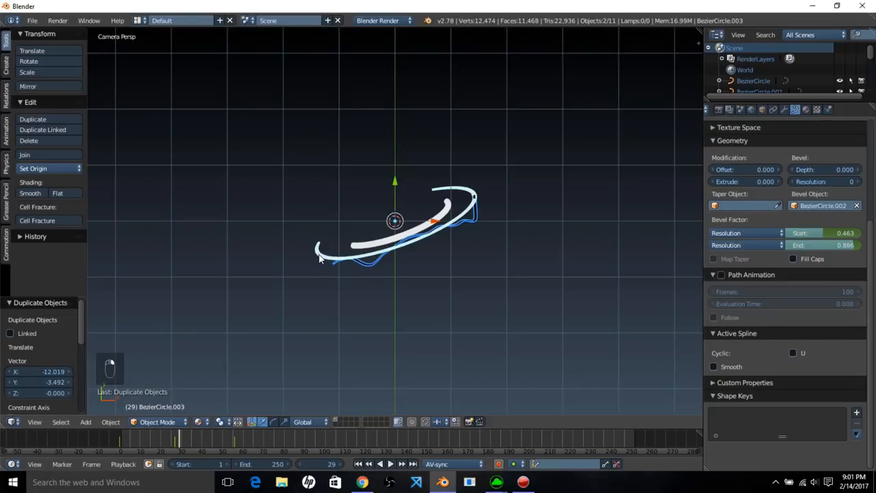
key(ctrl+l)
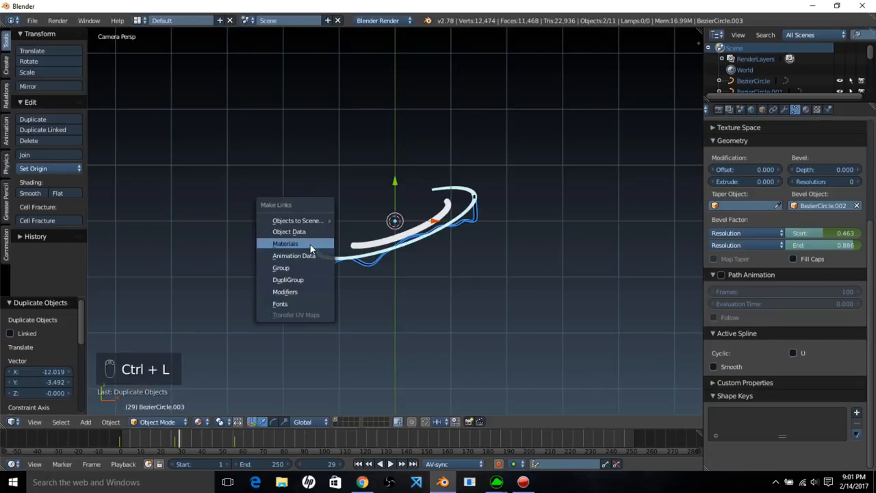
click(310, 245)
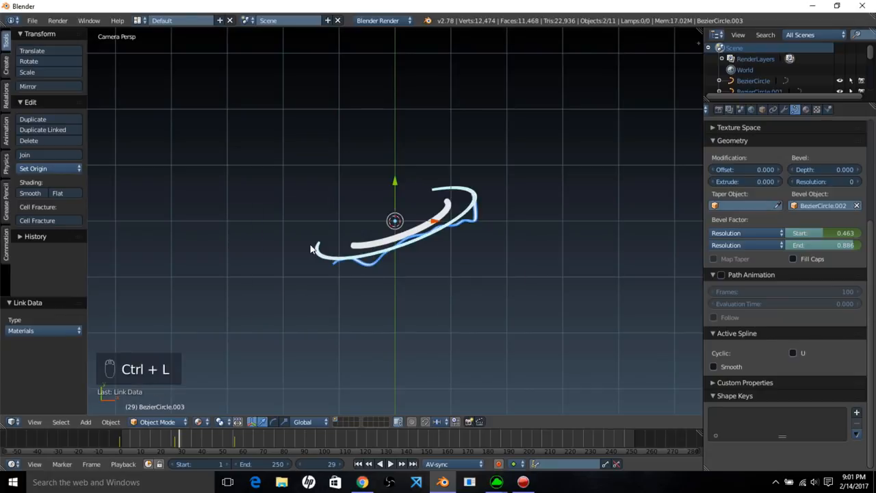
Step: Select only the wavy curve and add a Basis shape key and a second shape key, Key 1
right_click(367, 268)
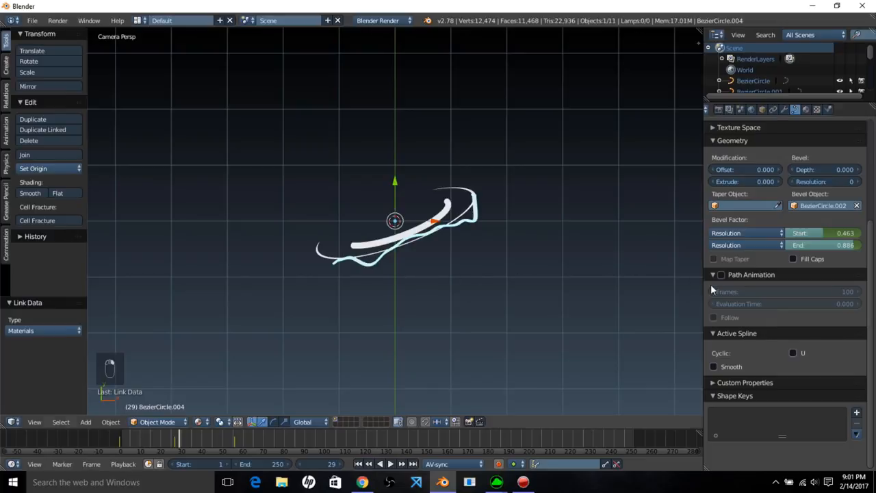
click(857, 416)
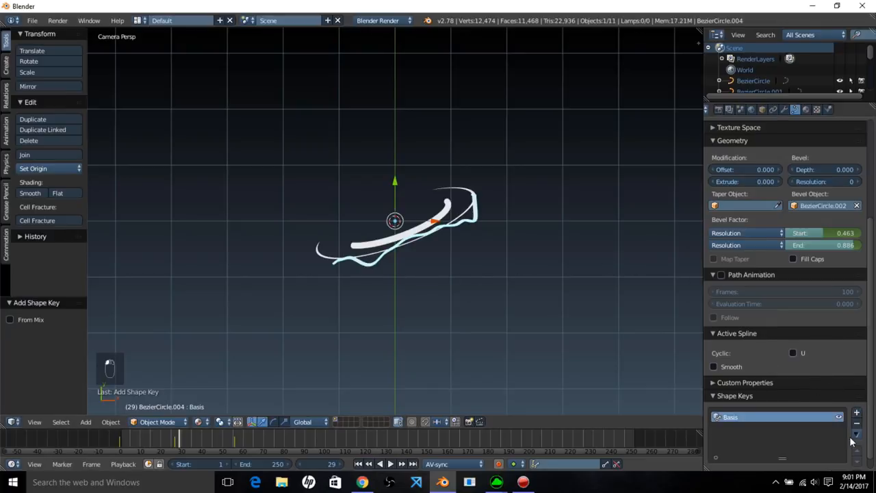
scroll(554, 284, down, 2)
scroll(772, 381, down, 1)
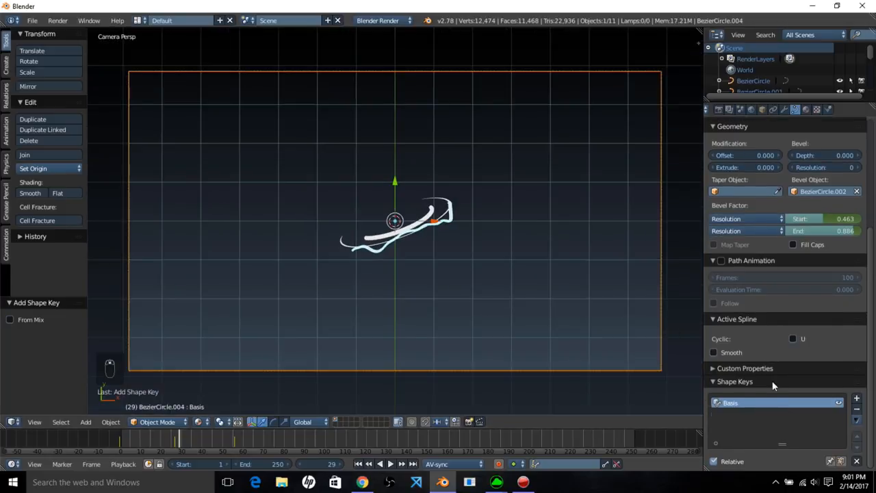
click(856, 400)
scroll(852, 397, down, 2)
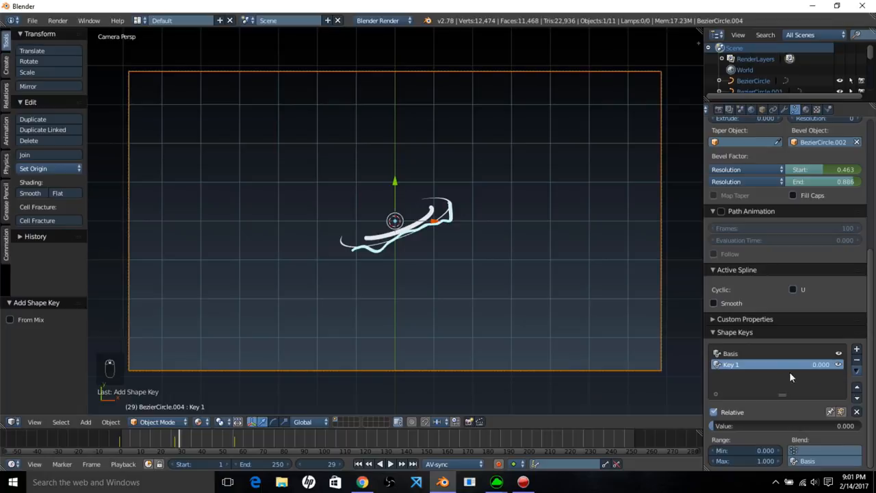
Step: With Key 1 active, enable proportional editing and move the wavy curve's lower bulge point up about 0.46 and about -0.07 in X
scroll(441, 280, up, 3)
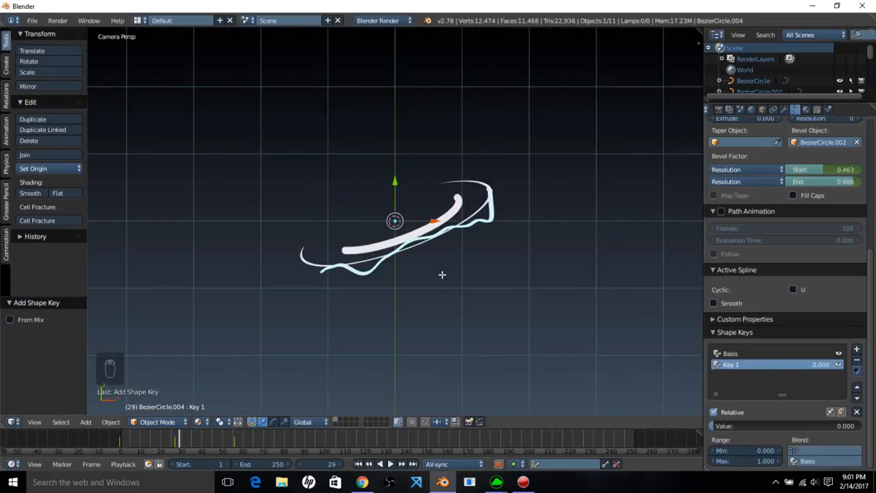
key(Tab)
right_click(370, 270)
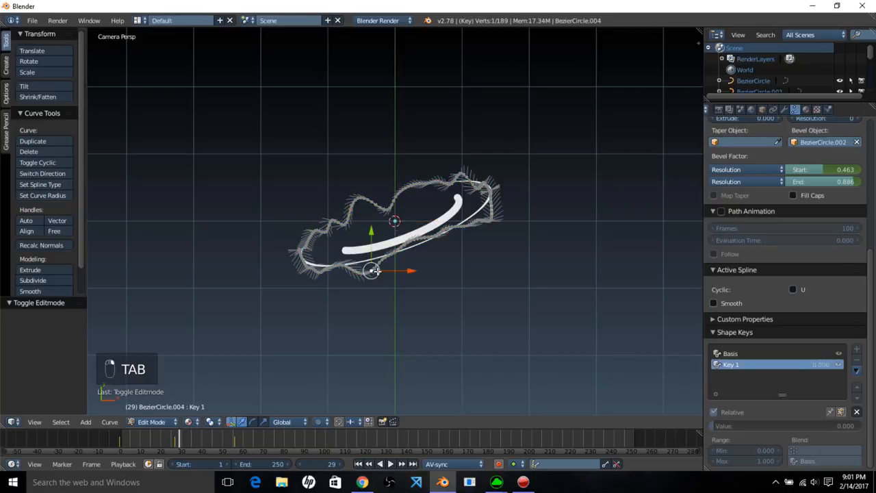
key(o)
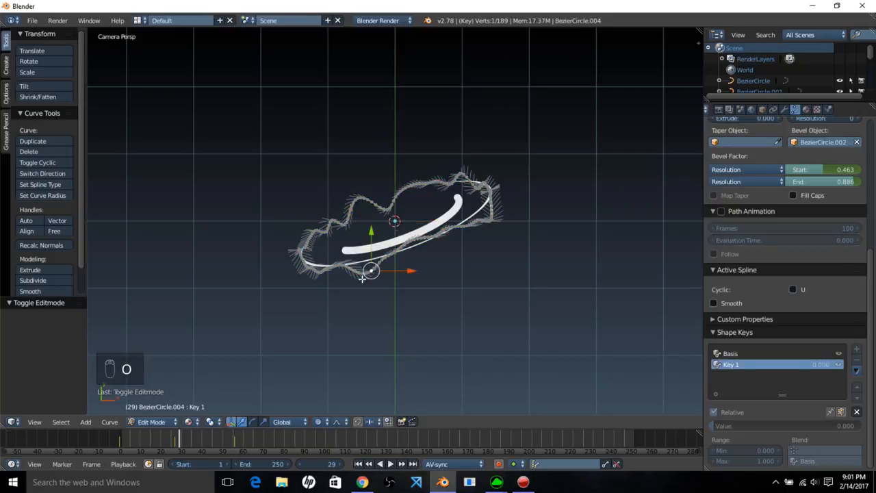
key(g)
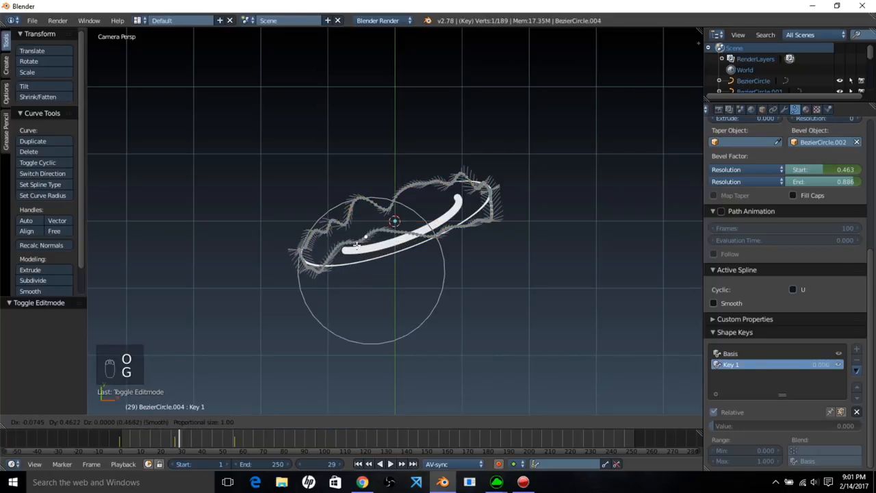
click(365, 236)
Step: Reshape Key 1 by pulling further points around the wavy curve with a smaller proportional influence, and return to Object Mode
right_drag(414, 235, 469, 203)
scroll(423, 266, up, 5)
scroll(423, 266, up, 1)
scroll(423, 267, up, 3)
right_drag(320, 227, 310, 259)
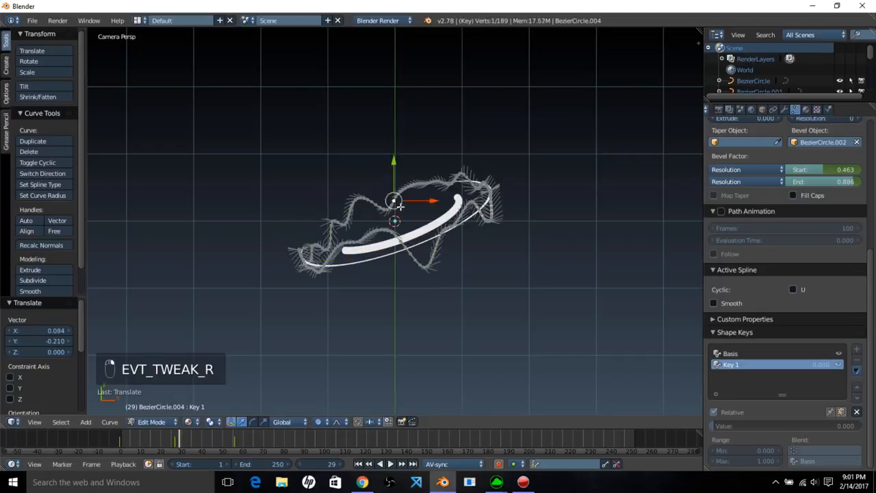
right_drag(400, 206, 415, 203)
right_drag(360, 199, 359, 216)
right_drag(423, 182, 434, 198)
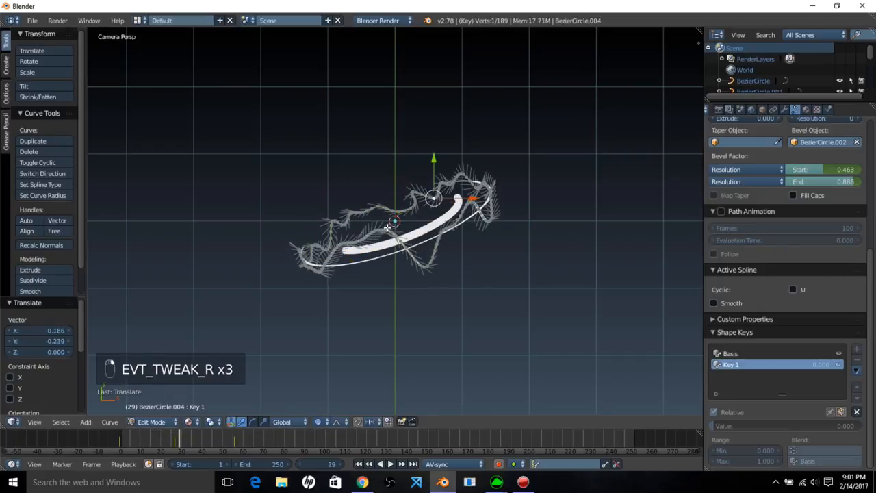
right_drag(388, 226, 435, 279)
key(Tab)
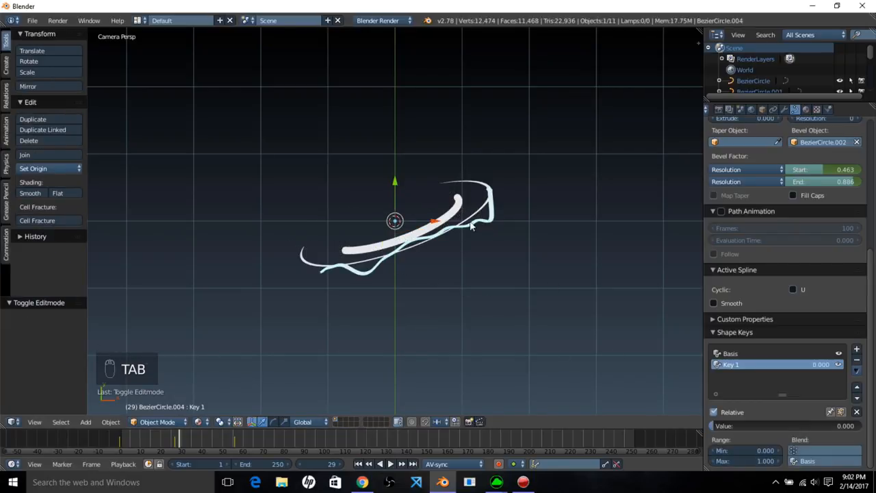
Step: Preview Key 1 at 0.169, and refine its shape by pulling the curve's right end inward and its left end outward
mouse_move(736, 425)
mouse_down()
mouse_move(787, 426)
mouse_move(716, 425)
mouse_move(859, 425)
mouse_move(713, 426)
mouse_move(773, 426)
mouse_move(734, 425)
mouse_up()
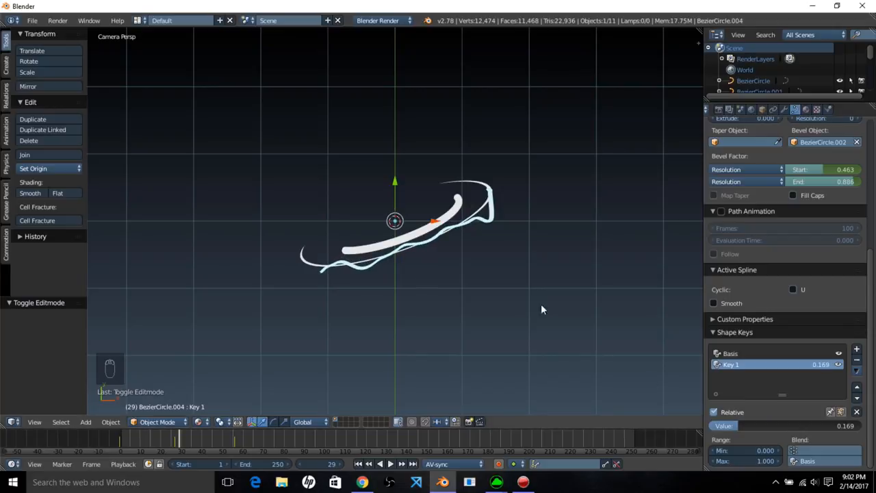
key(Tab)
drag(490, 210, 456, 190)
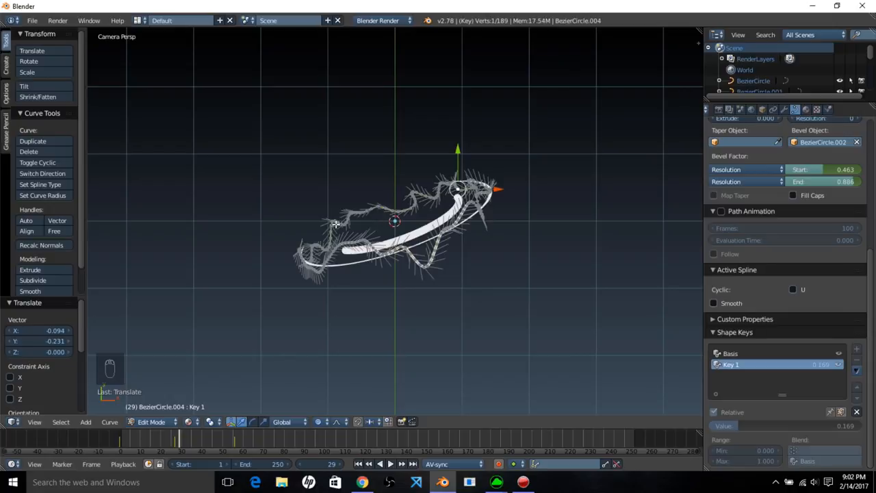
right_drag(335, 224, 280, 255)
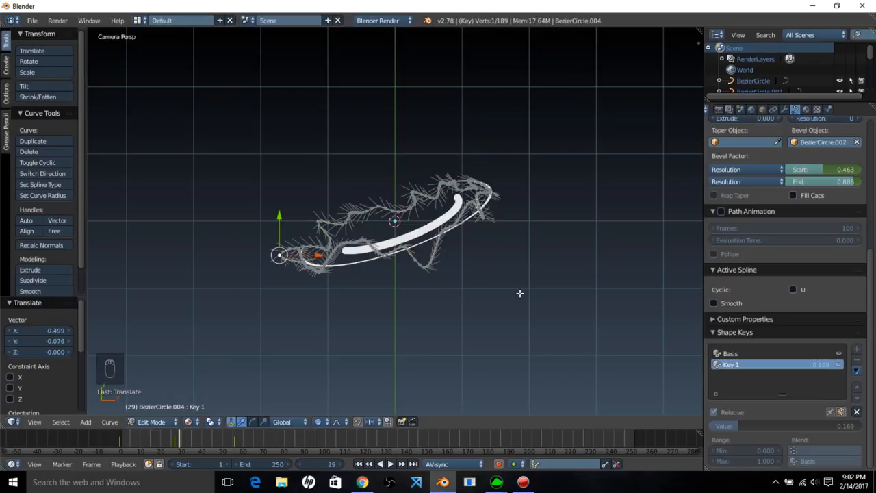
key(Tab)
Step: Reset the Key 1 value to 0 and play and scrub the animation to review the sweeping lines
drag(750, 425, 711, 424)
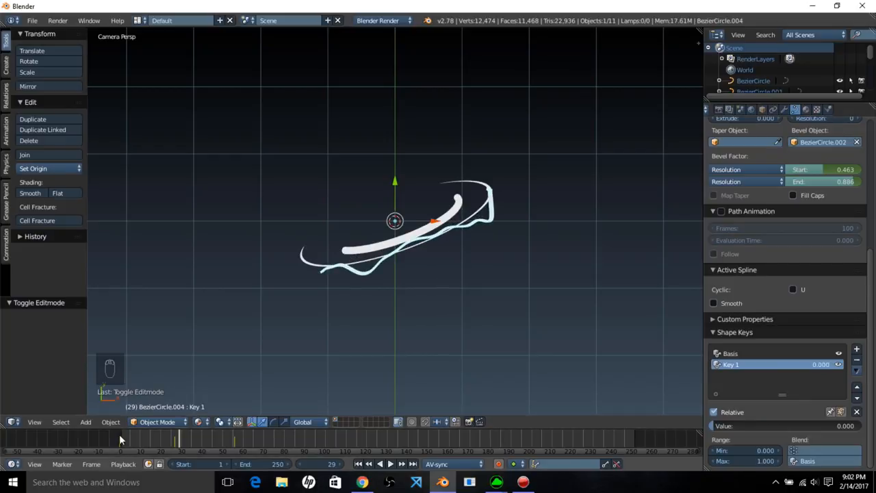
drag(110, 434, 100, 434)
click(395, 464)
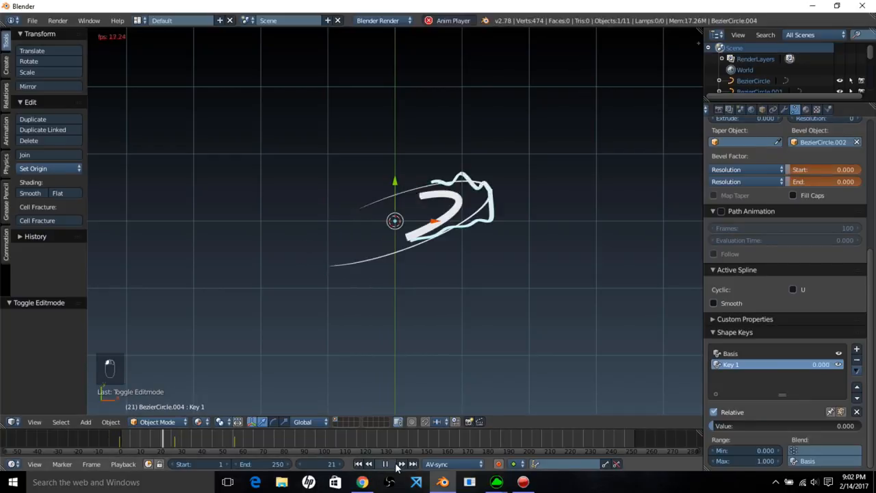
click(380, 465)
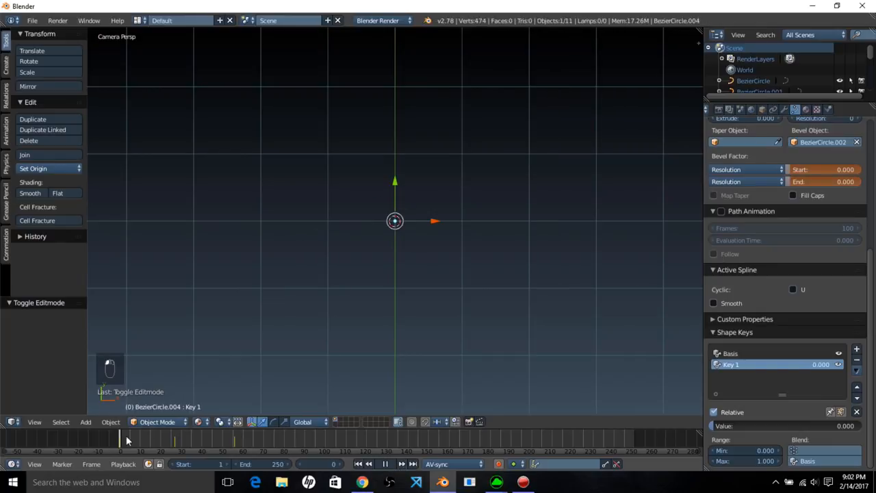
drag(121, 436, 146, 440)
mouse_move(711, 425)
mouse_down()
mouse_move(861, 425)
mouse_move(711, 425)
mouse_up()
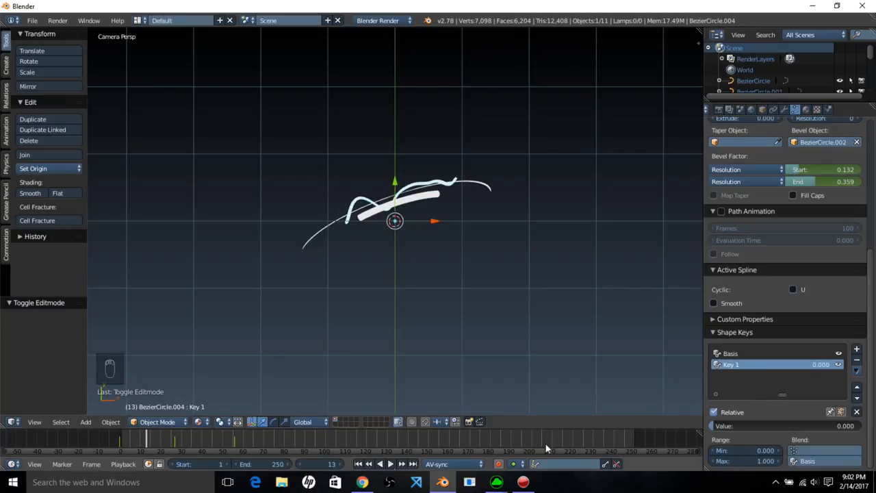
Step: Keyframe the Key 1 value at 0 on frame 0 and at 0.662 on frame 16
click(108, 446)
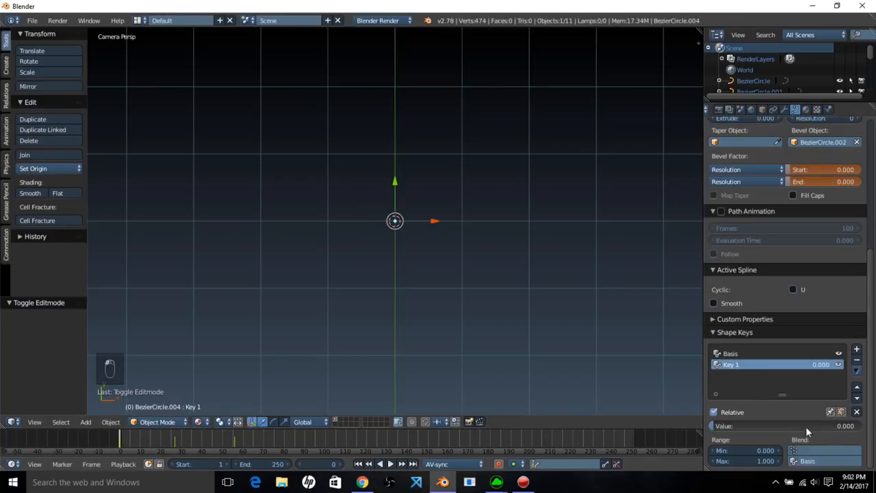
key(i)
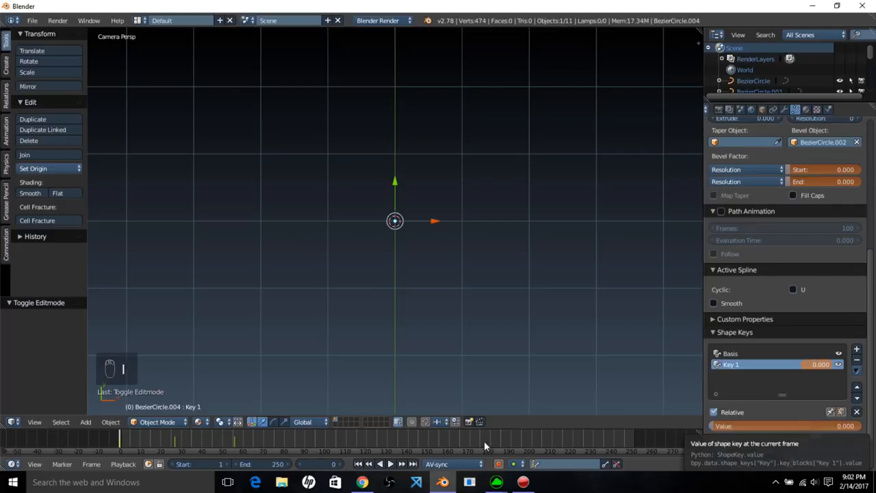
key(alt+a)
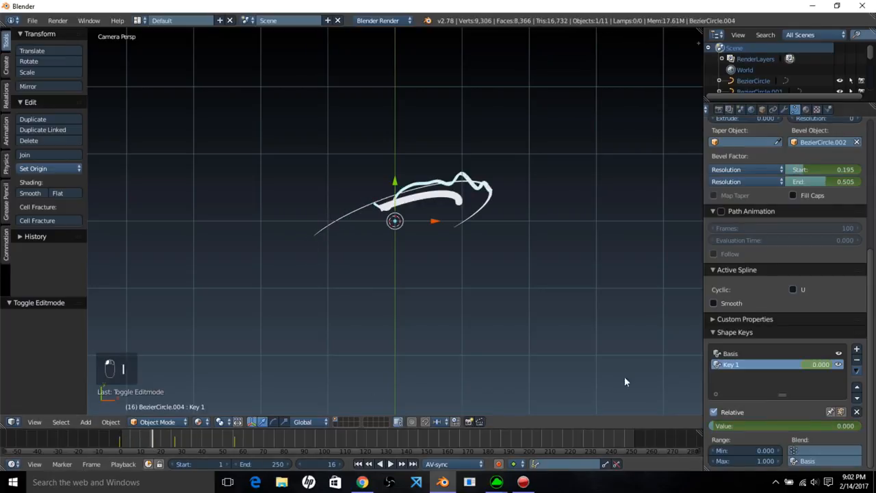
drag(729, 426, 810, 426)
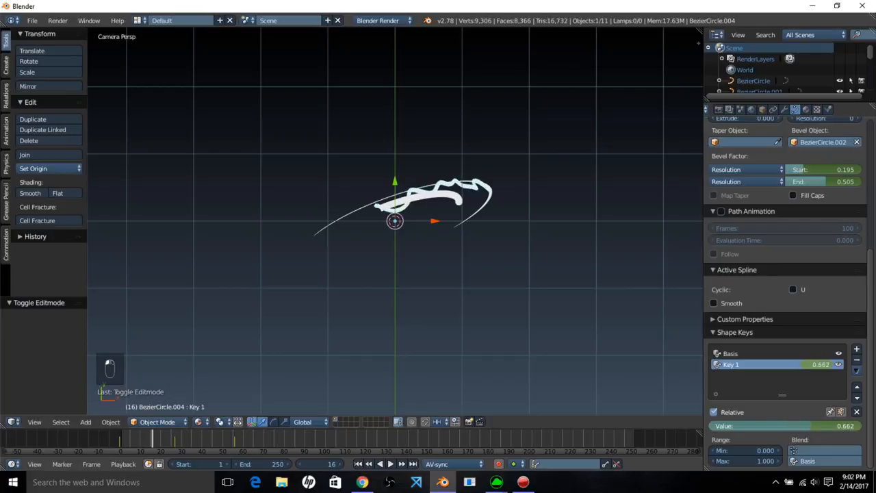
key(i)
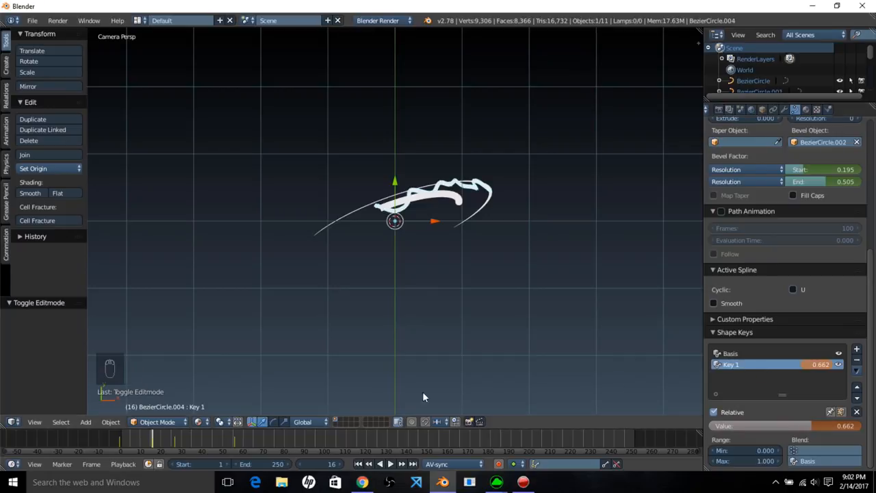
Step: Scrub the animation to review the wavy line's shape change and try a lower Key 1 value at frame 17
drag(120, 438, 211, 444)
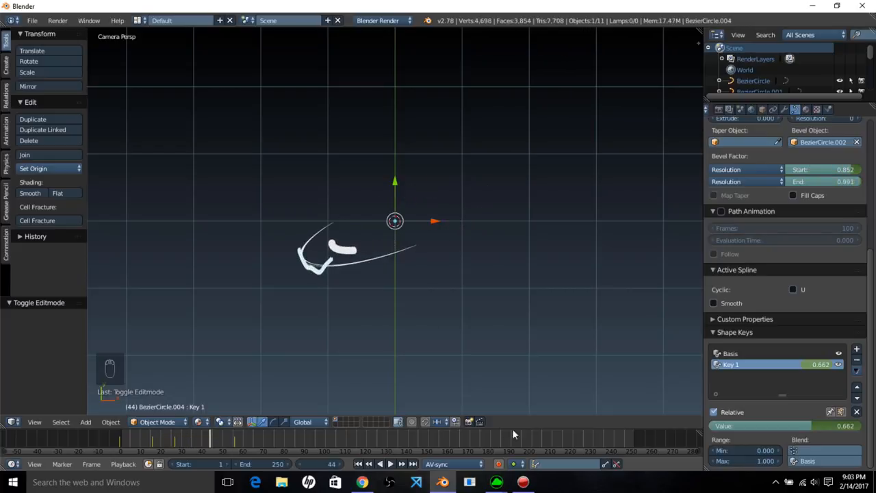
drag(131, 439, 154, 447)
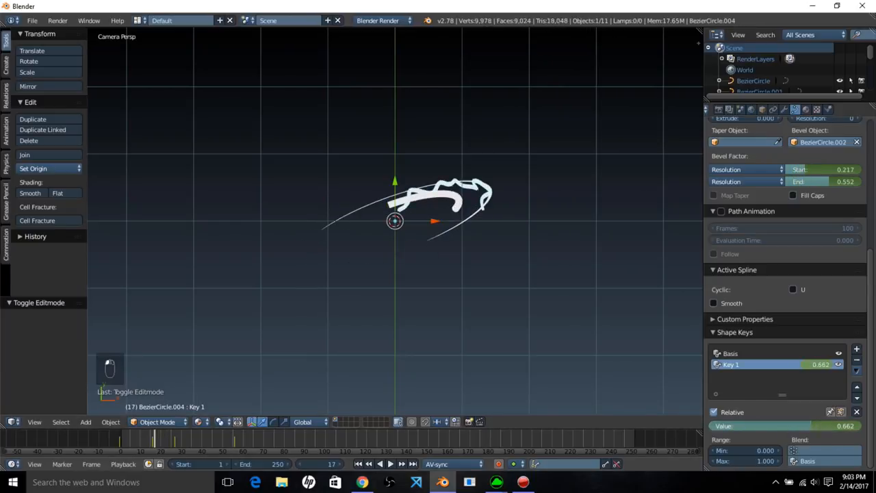
drag(810, 426, 746, 424)
Step: Keyframe the Key 1 value at 0.243 on frame 37
drag(157, 441, 196, 445)
drag(816, 426, 758, 426)
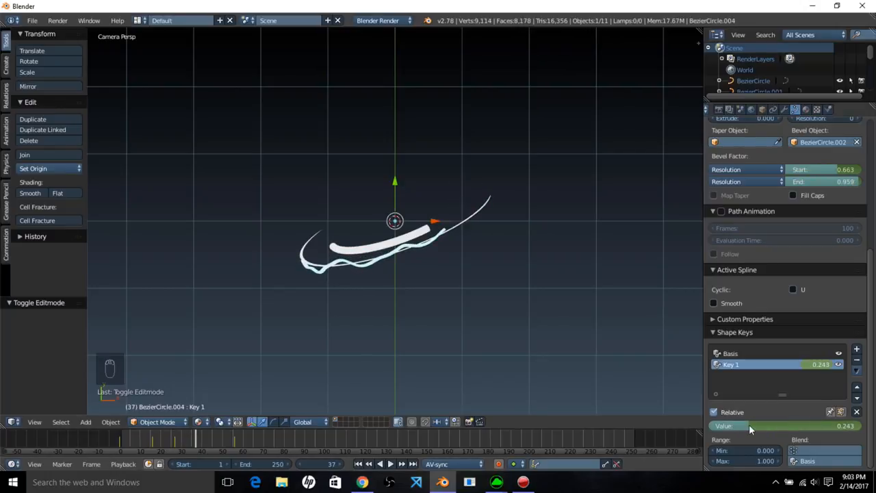
key(i)
Step: Keyframe the Key 1 value at 1.000 on frame 56
drag(210, 438, 236, 442)
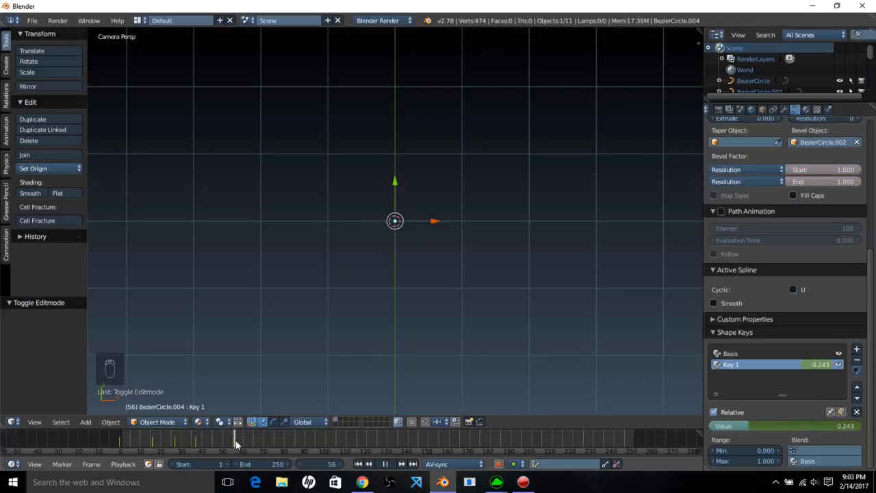
drag(743, 425, 787, 425)
drag(845, 425, 854, 443)
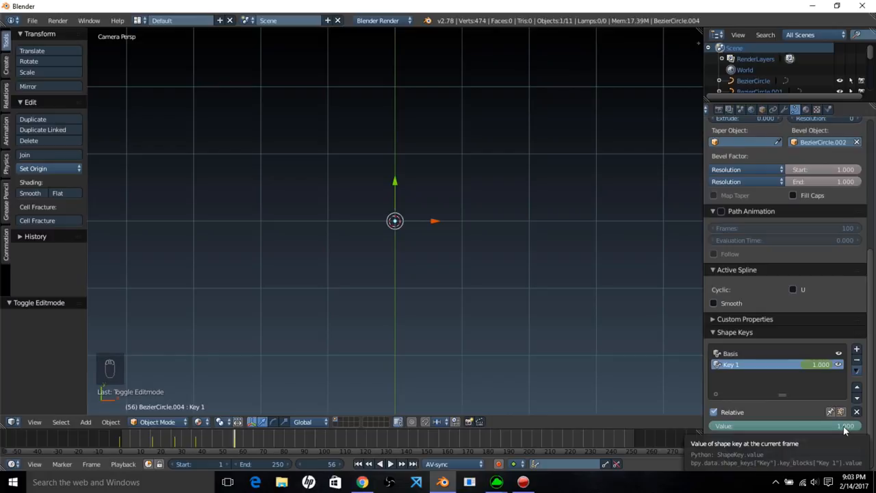
key(i)
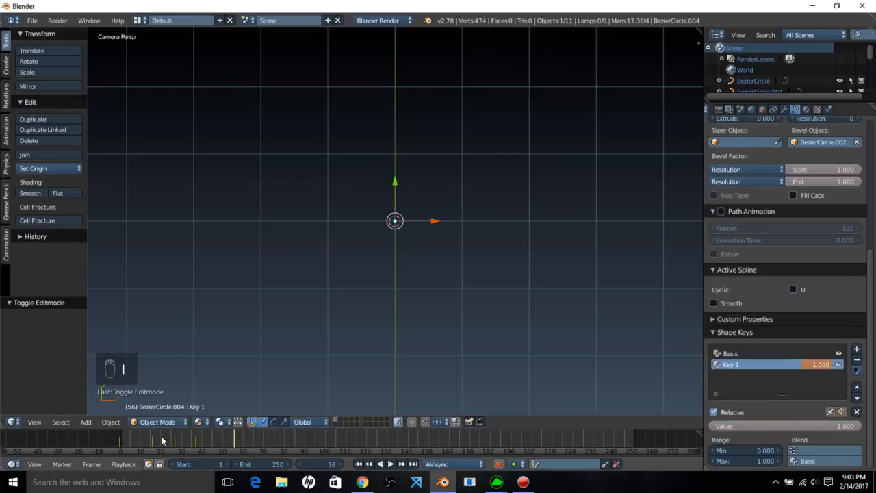
Step: Play back the animation from frame 0 and scrub to frame 24 to review the wavy line's morphing
drag(139, 444, 119, 442)
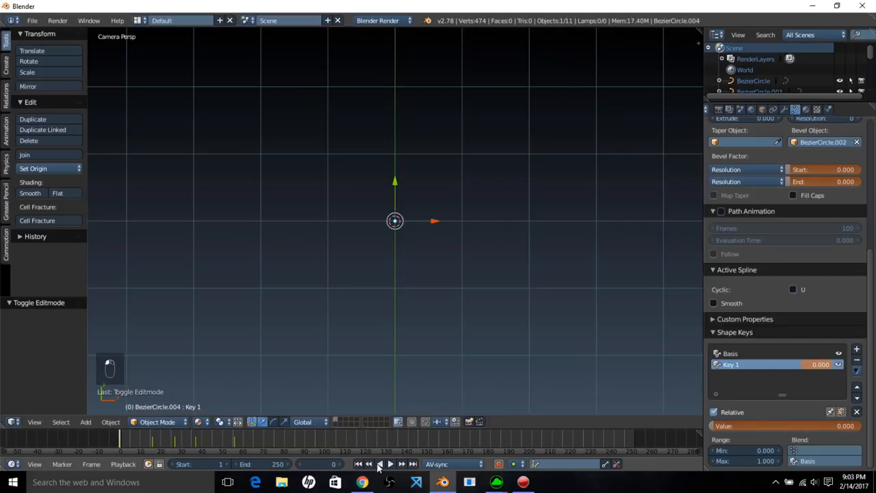
click(392, 464)
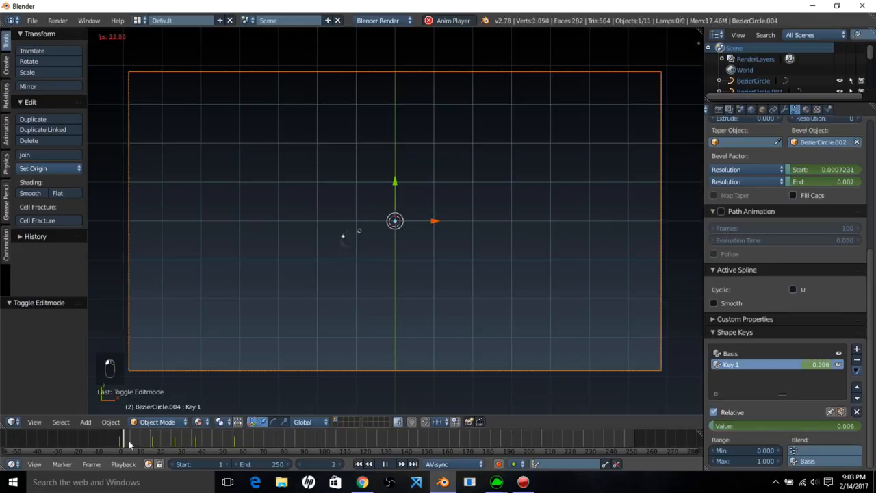
click(390, 464)
drag(142, 440, 169, 439)
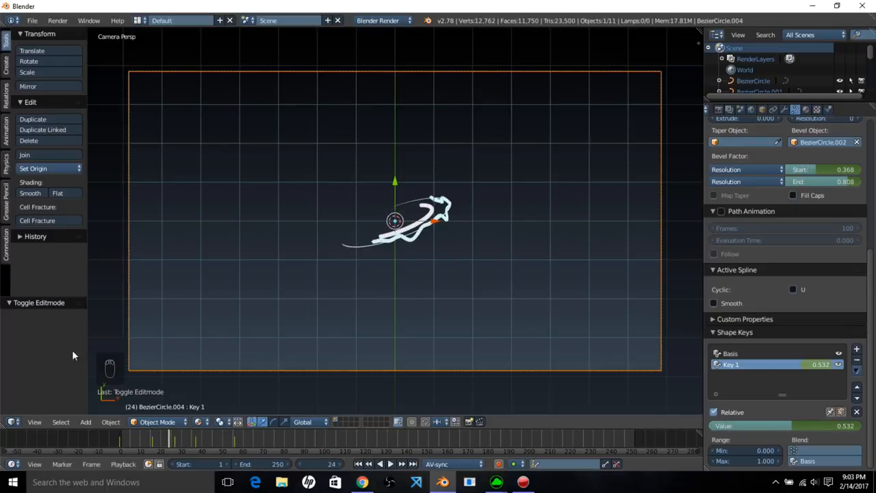
Step: Split the 3D view into two side-by-side areas and show the Dope Sheet in one of them
drag(7, 426, 309, 425)
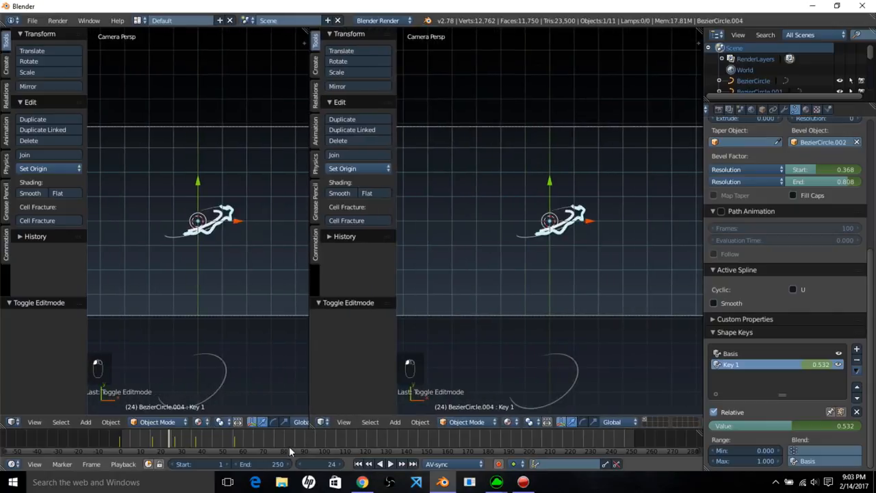
click(12, 422)
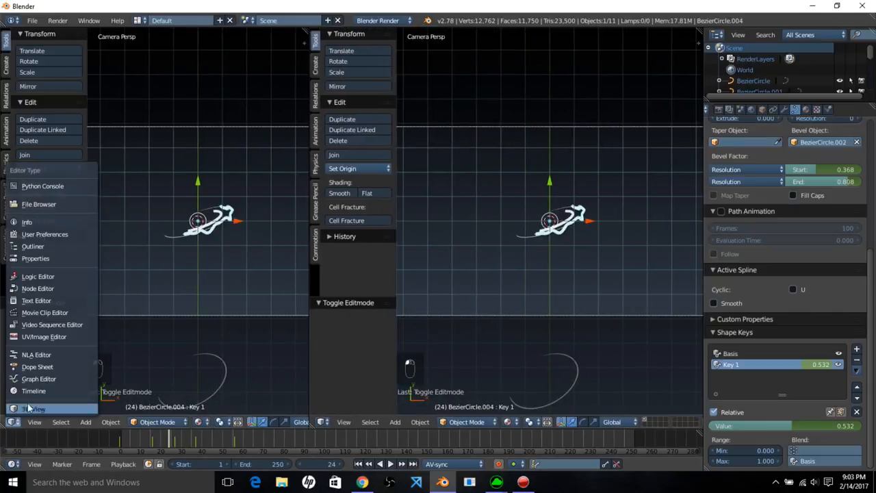
click(46, 365)
click(287, 423)
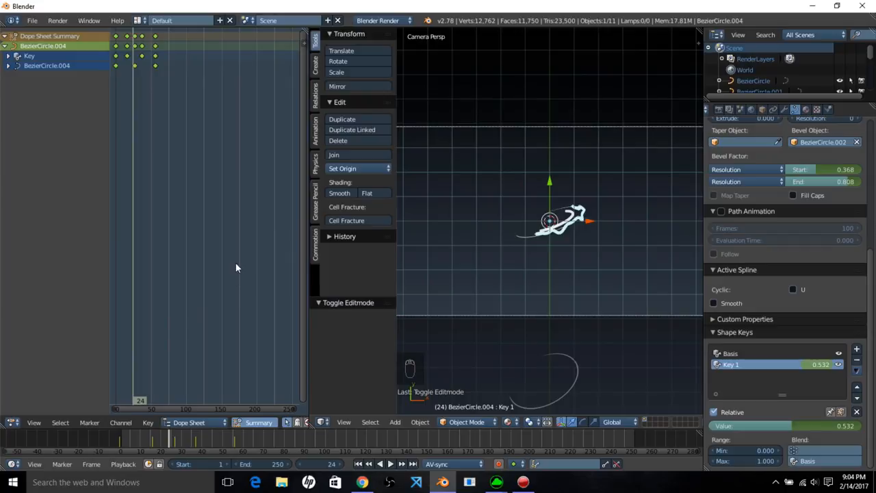
Step: Scale all of the wavy line's keyframes to 0.700 of their timing around frame 0
click(119, 439)
key(alt+a)
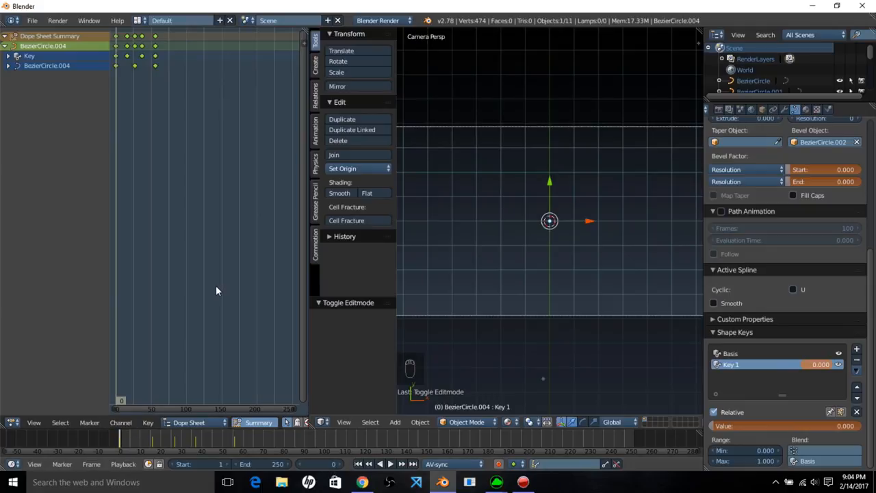
key(s)
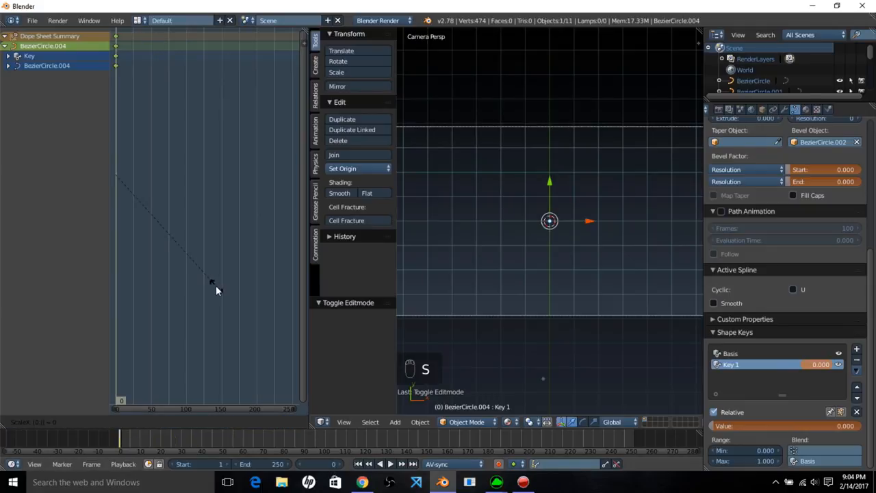
click(216, 288)
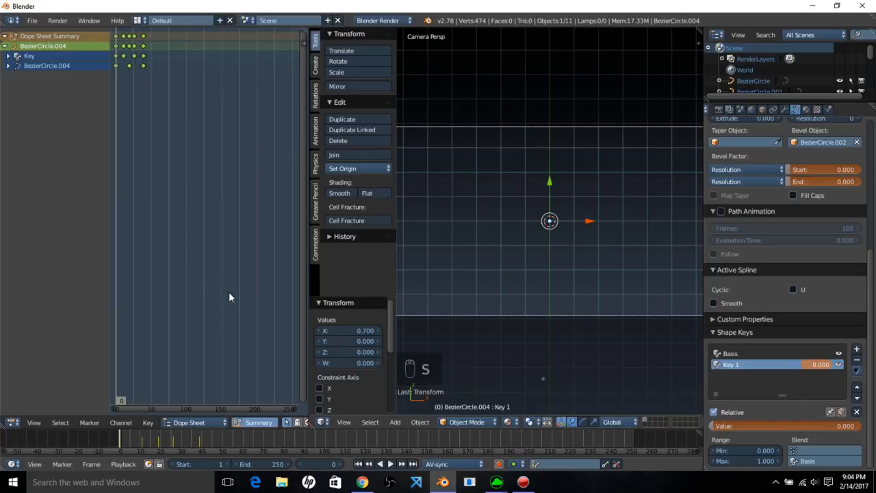
Step: Play back the retimed animation to check the wavy line's speed
key(alt+a)
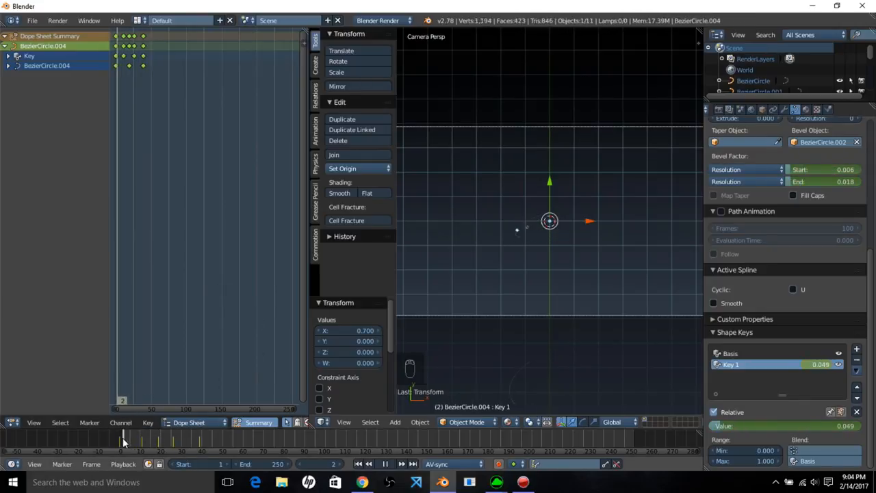
key(alt+a)
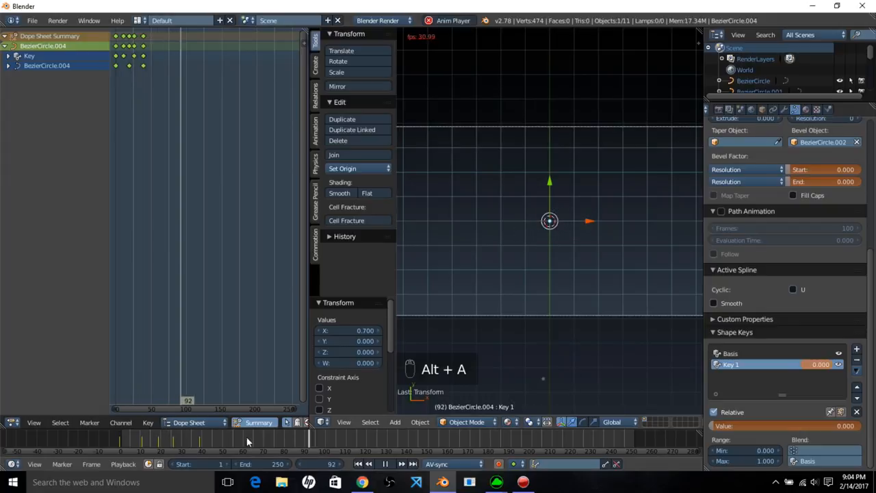
click(136, 438)
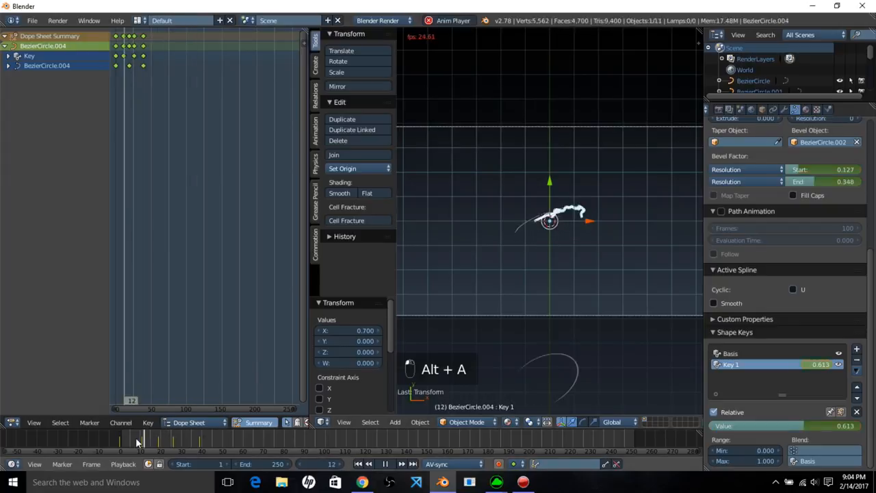
click(386, 463)
Step: Shift all of the wavy line's keyframes about 4.665 frames later in the Dope Sheet
drag(148, 439, 152, 438)
key(g)
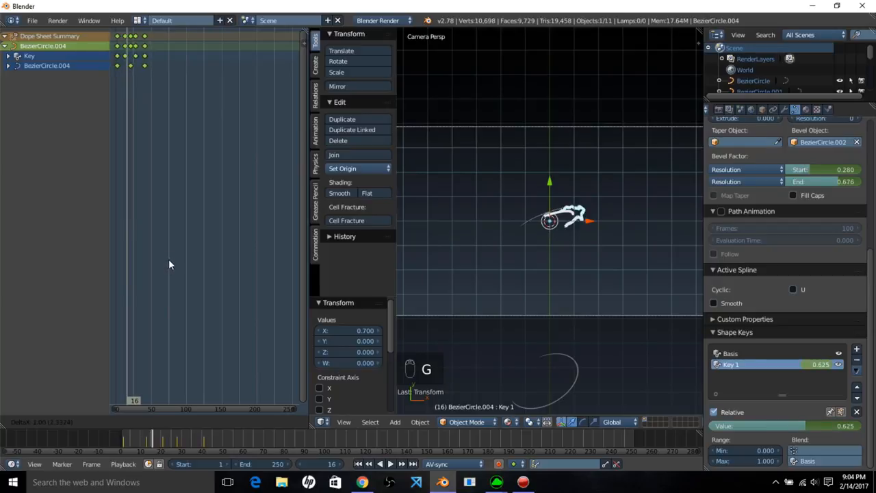
click(170, 369)
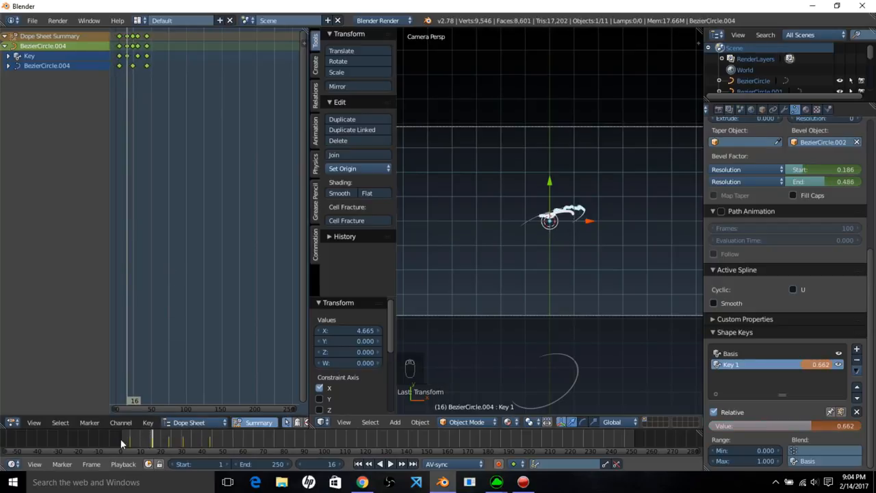
Step: Play back the shifted animation, scrub to frame 23 and inspect the overlapping lines up close
key(alt+a)
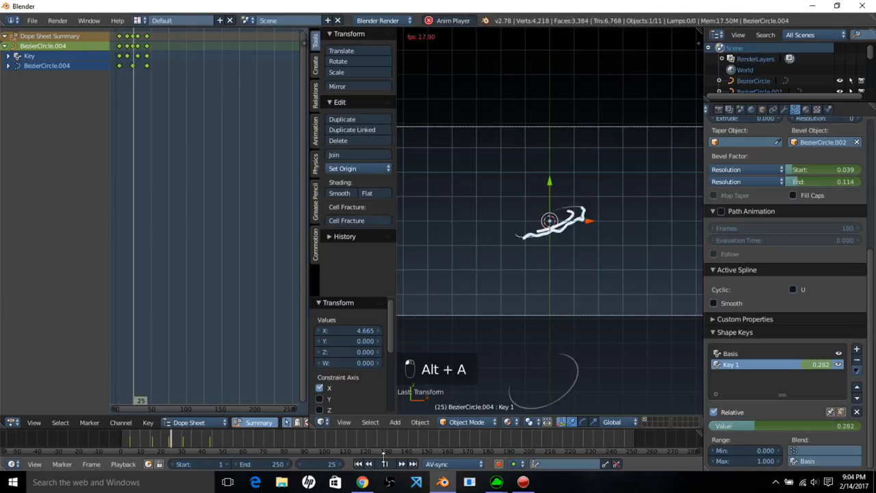
key(alt+a)
mouse_move(274, 435)
mouse_down()
mouse_move(123, 448)
mouse_move(168, 453)
mouse_move(173, 432)
mouse_move(166, 436)
mouse_up()
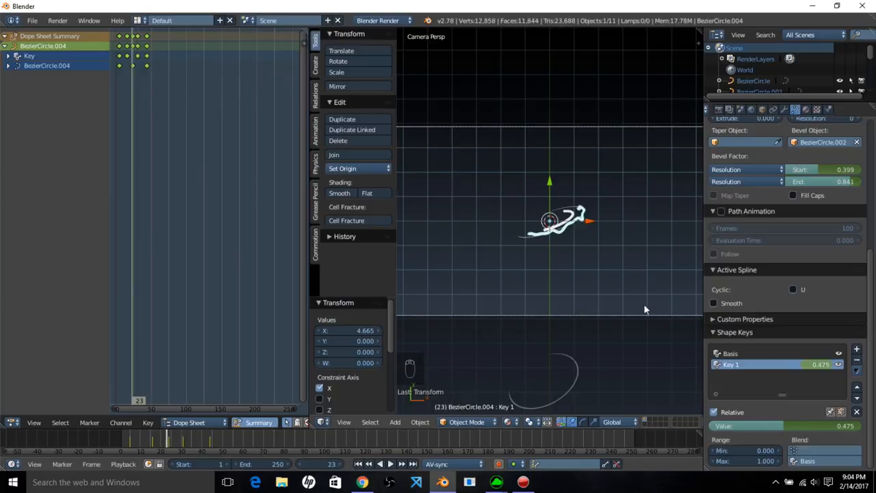
scroll(646, 294, up, 4)
scroll(650, 283, up, 5)
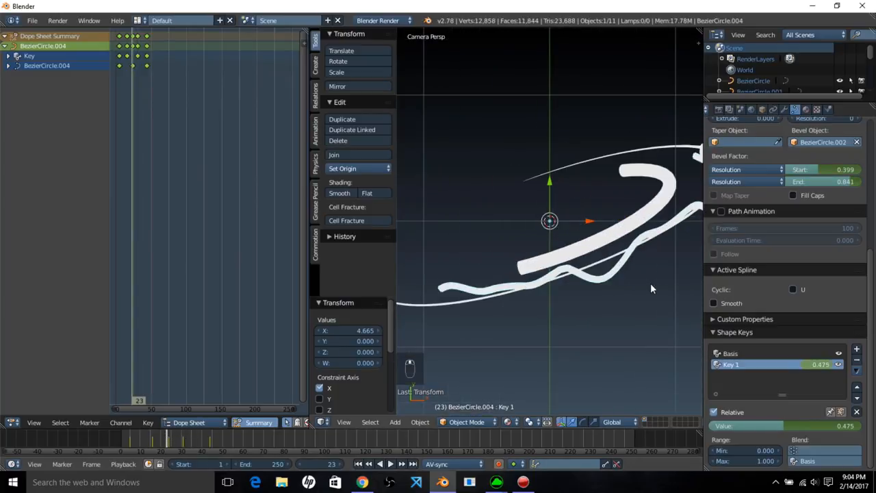
scroll(650, 283, up, 1)
scroll(650, 283, down, 4)
scroll(613, 239, down, 3)
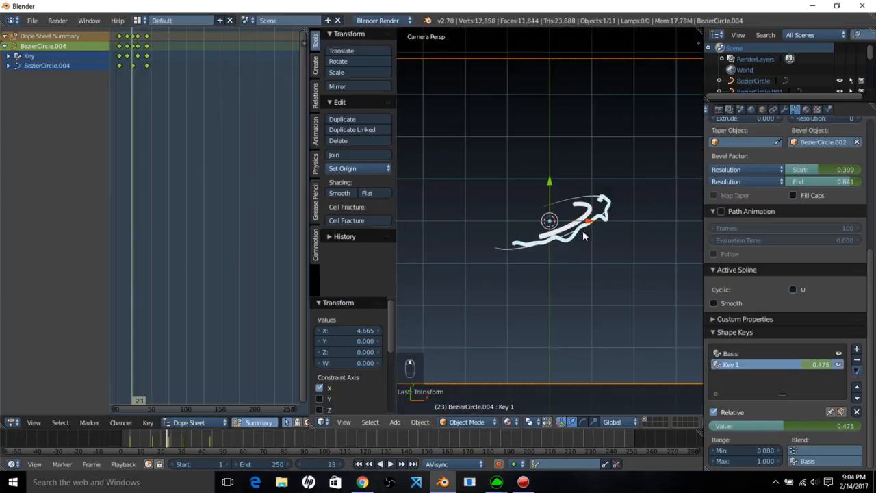
Step: Move the thick smooth line out of the camera frame, by about -8.435 in X and 2.468 in Y
scroll(612, 222, down, 5)
shift+middle_drag(553, 228, 578, 227)
scroll(577, 227, up, 2)
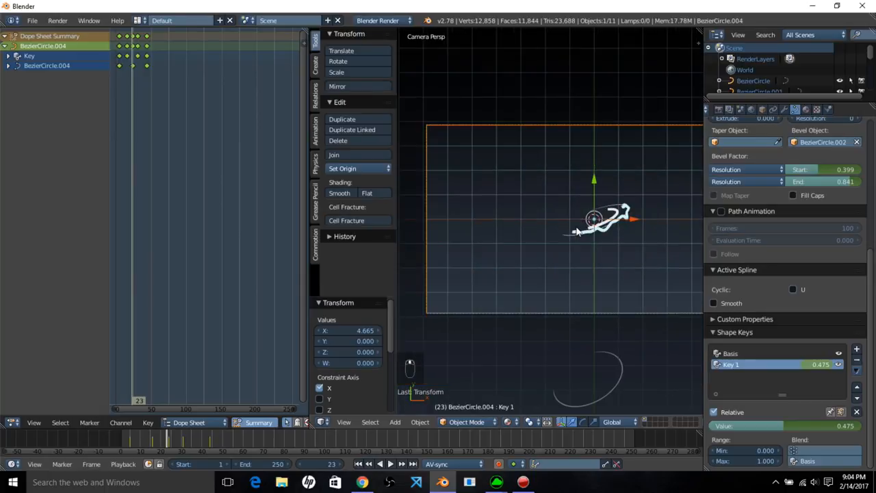
right_click(594, 218)
key(g)
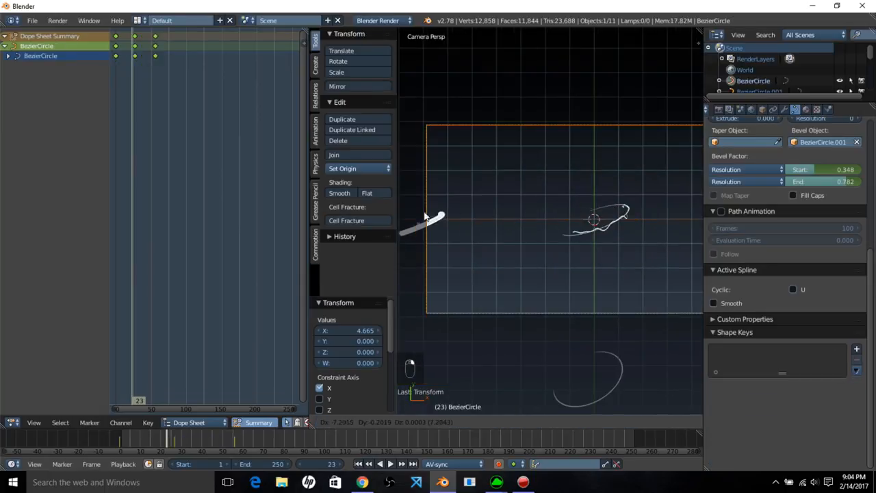
click(408, 160)
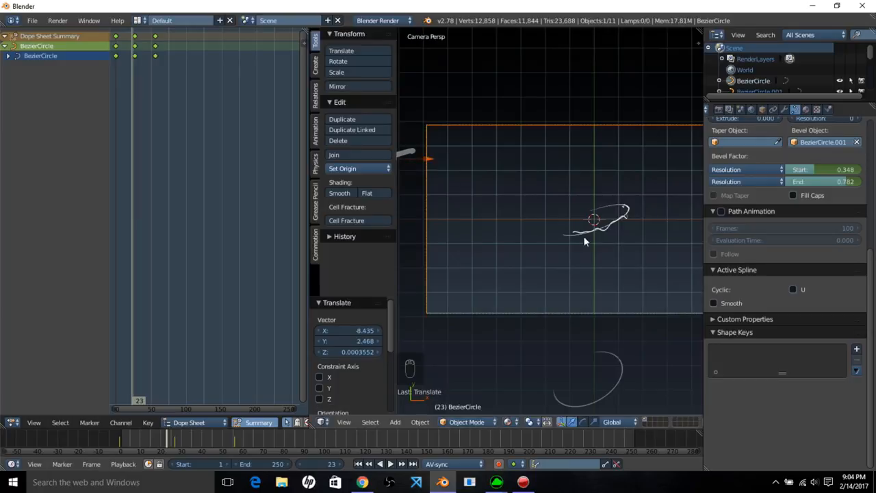
Step: Duplicate the wavy line in place, without any offset from the original
shift+middle_drag(612, 257, 591, 242)
scroll(592, 242, up, 3)
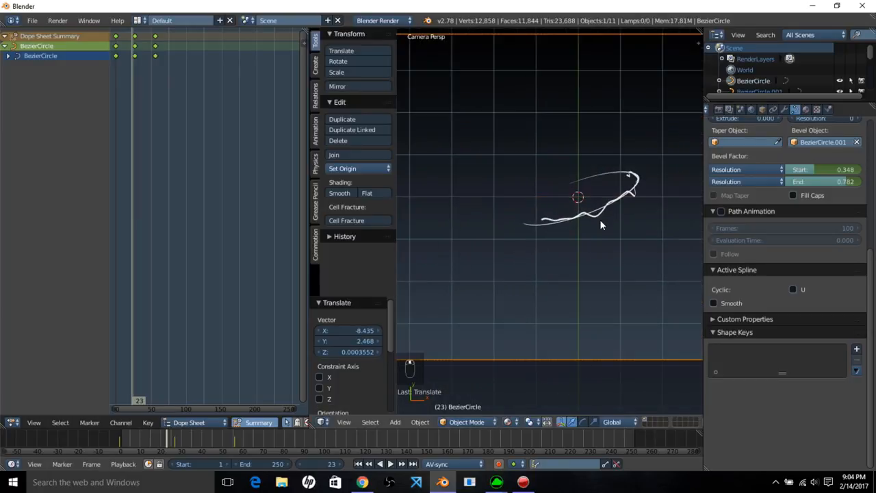
right_click(595, 219)
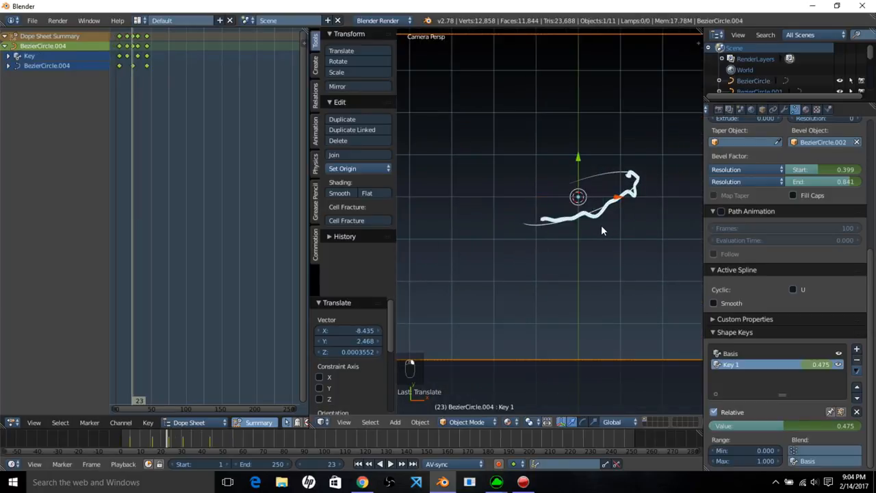
key(shift+d)
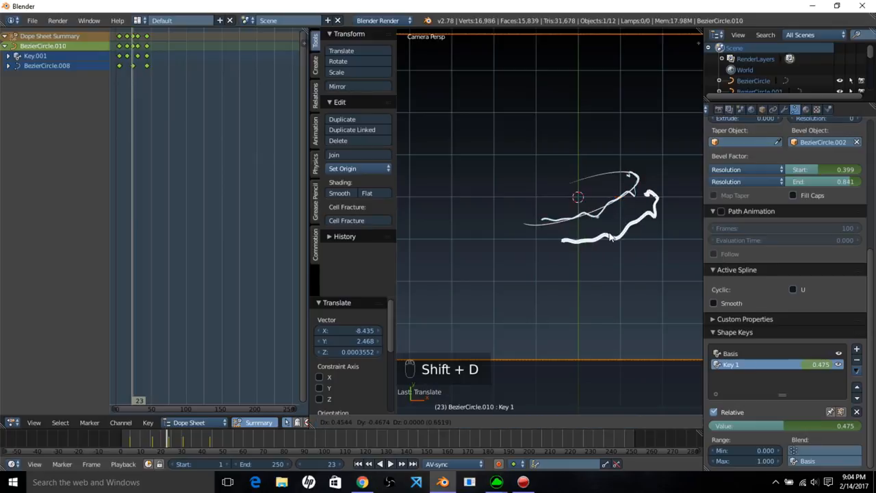
right_click(625, 250)
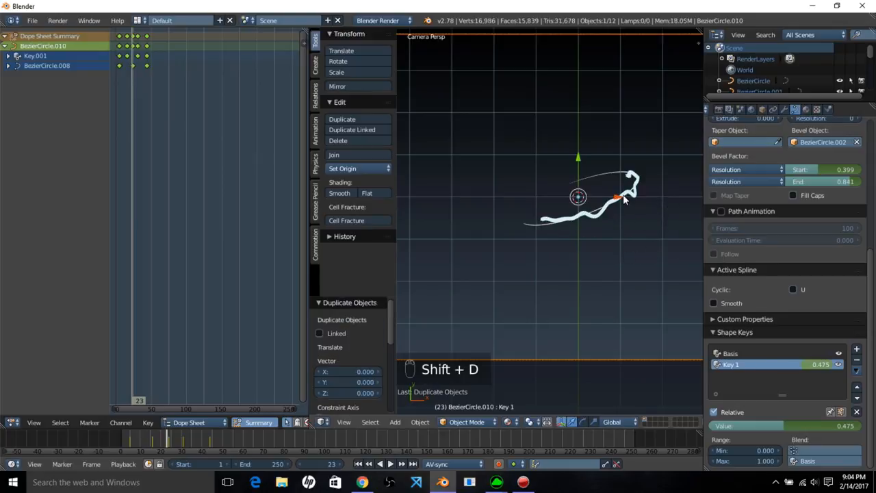
Step: Pull two sections of the duplicate's Key 1 shape upward with proportional editing, the first by about -0.367 in X and 0.612 in Y
scroll(627, 227, up, 2)
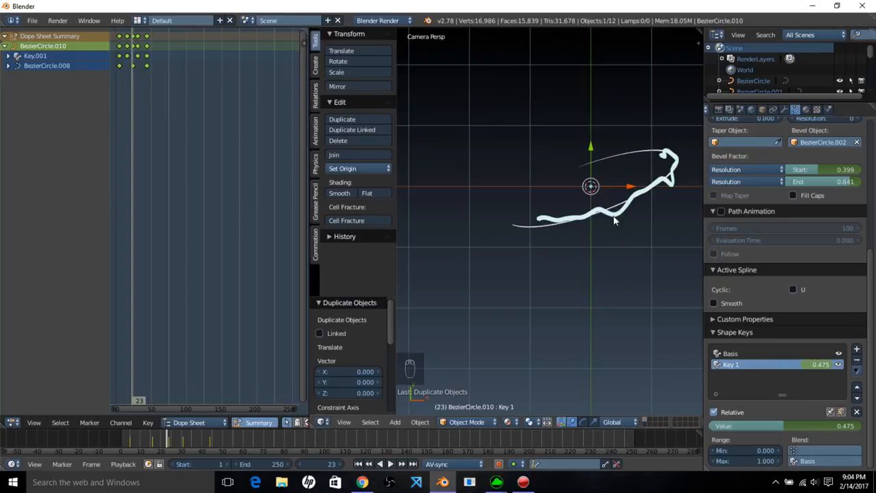
key(Tab)
right_drag(620, 227, 599, 191)
scroll(611, 202, down, 3)
scroll(602, 193, down, 7)
click(596, 187)
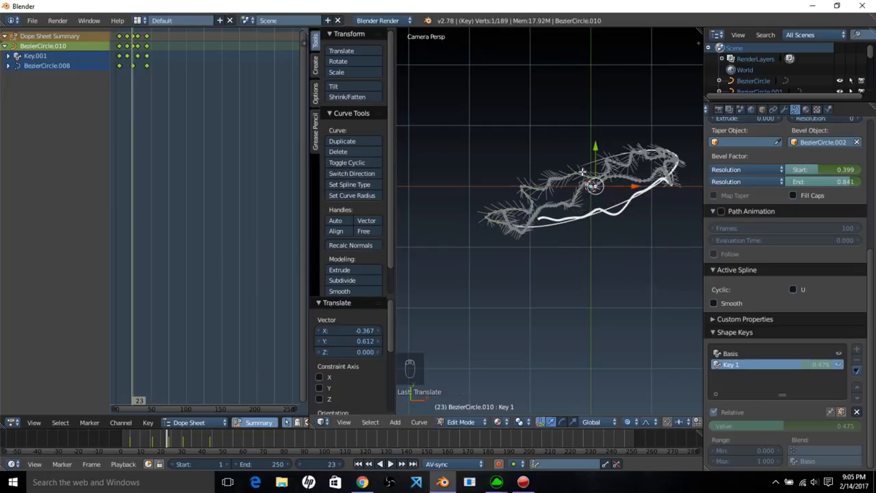
right_drag(558, 168, 547, 142)
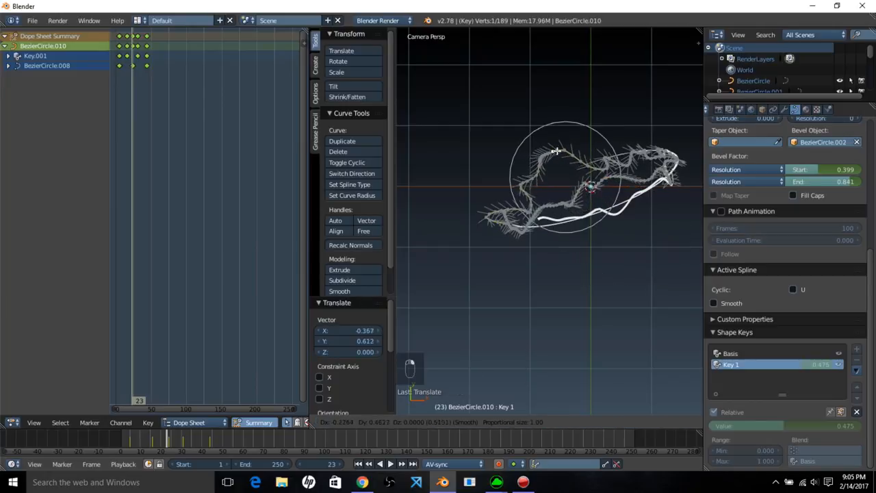
click(548, 142)
Step: Reshape the duplicate's right end with proportional editing, moving one point about -0.500 in X and -0.236 in Y, and return to Object Mode
right_drag(648, 157, 614, 172)
click(613, 172)
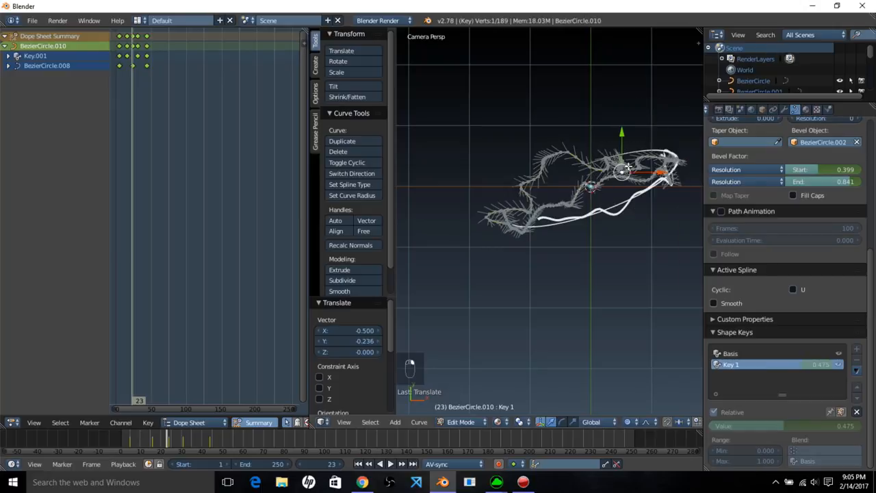
mouse_move(668, 168)
right_down()
mouse_move(687, 163)
mouse_move(671, 165)
right_up()
click(682, 164)
click(670, 166)
right_drag(622, 183, 631, 206)
key(Tab)
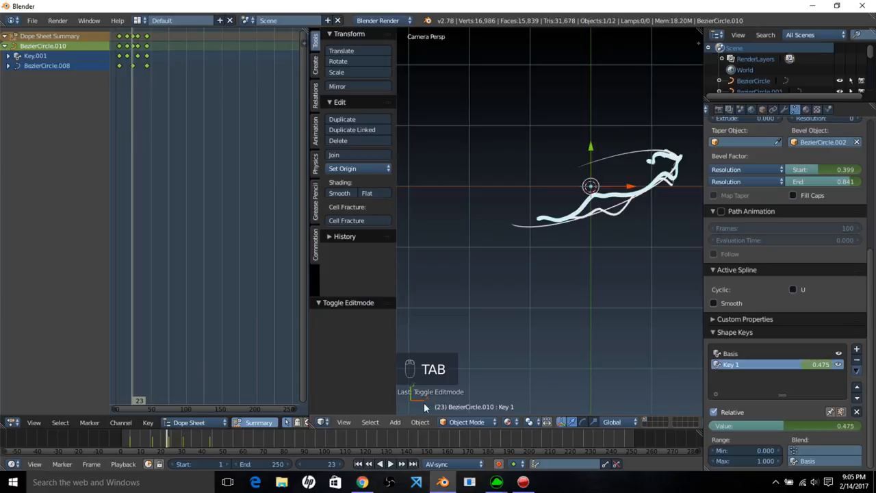
Step: Play back the animation to compare the two wavy lines, stopping at frame 21
mouse_move(129, 440)
mouse_down()
mouse_move(204, 447)
mouse_move(141, 448)
mouse_up()
key(alt+a)
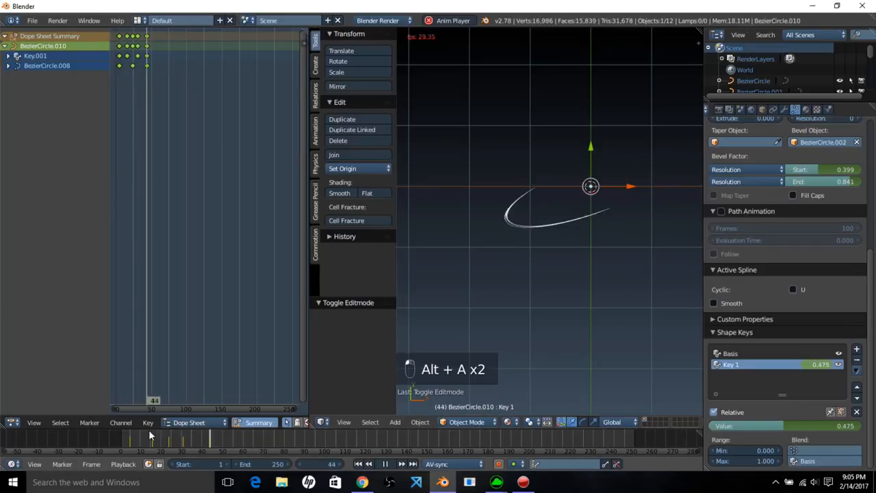
key(alt+a)
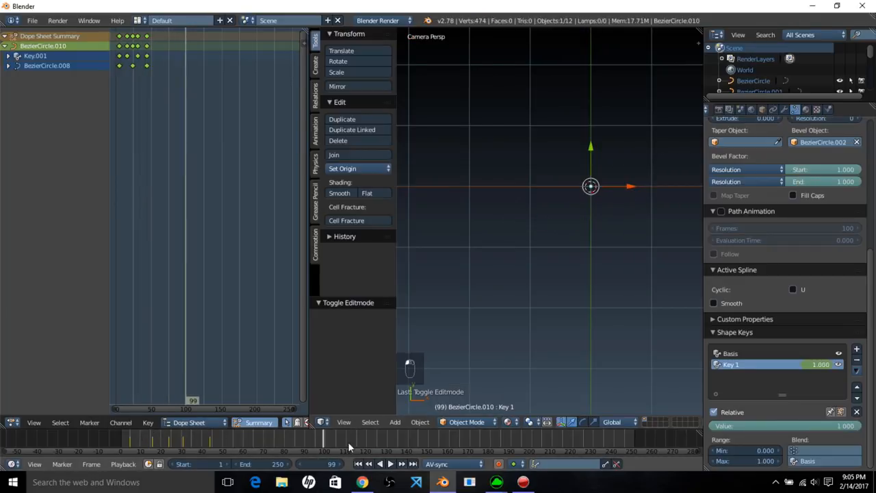
key(shift+Left)
key(alt+a)
key(alt+a)
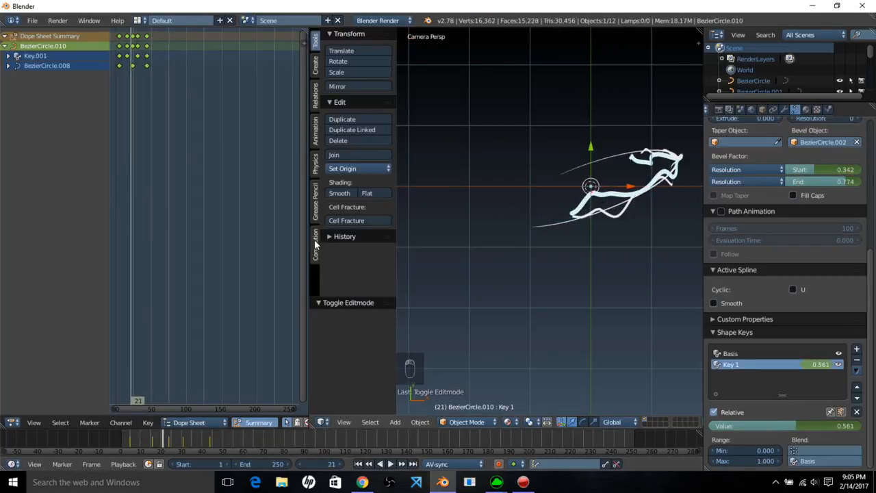
Step: Narrow the Dope Sheet to enlarge the 3D view and add a text object at the origin
drag(308, 240, 167, 253)
scroll(534, 233, down, 3)
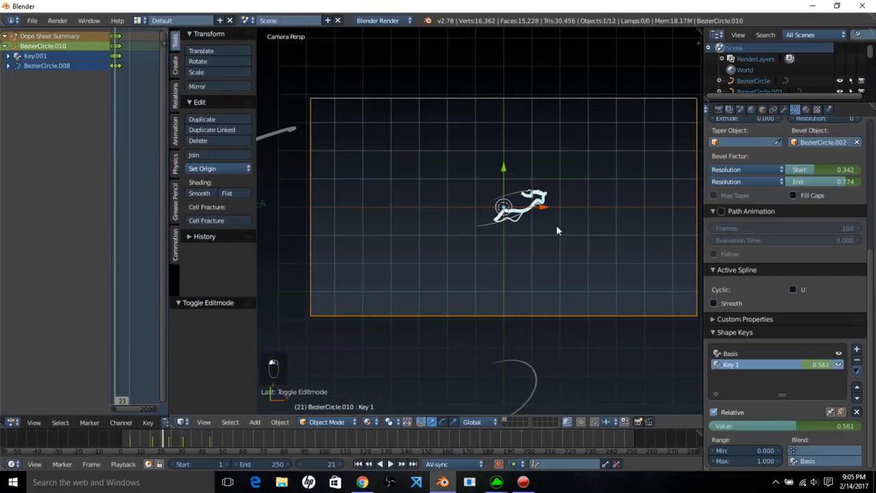
key(shift+a)
click(524, 260)
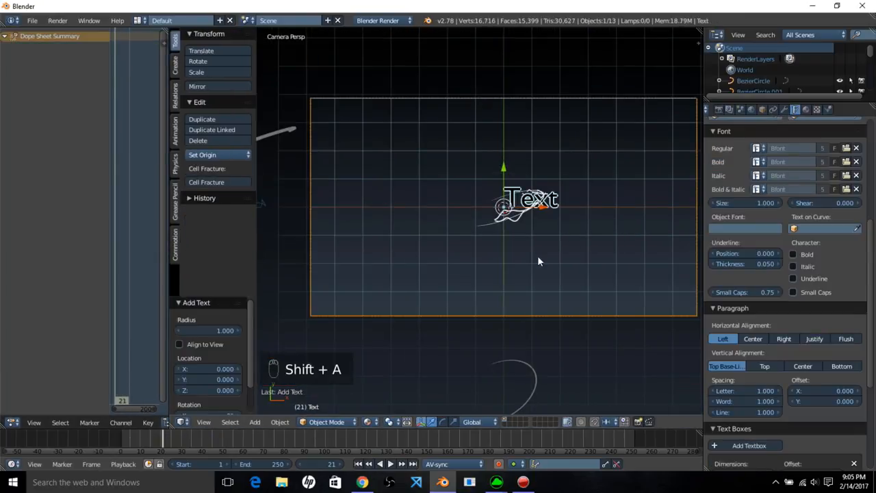
Step: Replace the text object's default content with ELEMENT
key(Tab)
key(BackSpace)
key(BackSpace)
key(BackSpace)
key(BackSpace)
key(BackSpace)
key(BackSpace)
key(BackSpace)
key(BackSpace)
key(BackSpace)
key(BackSpace)
key(BackSpace)
key(BackSpace)
key(BackSpace)
key(BackSpace)
key(BackSpace)
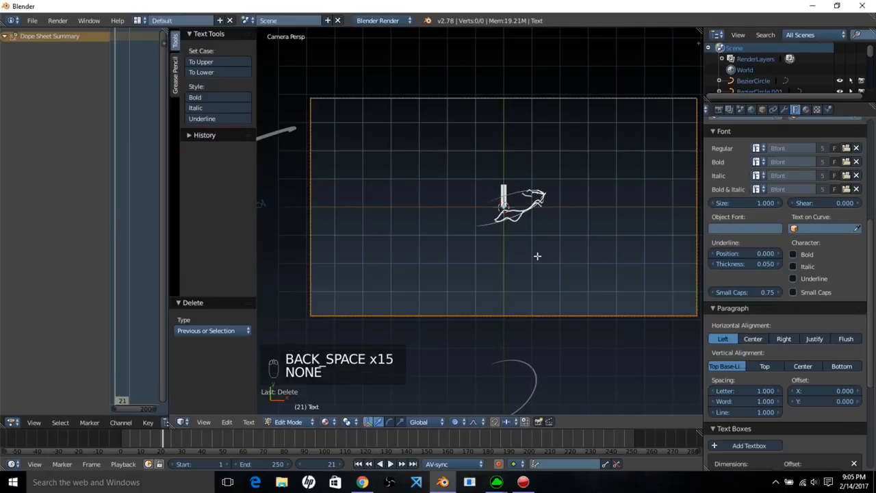
text(E)
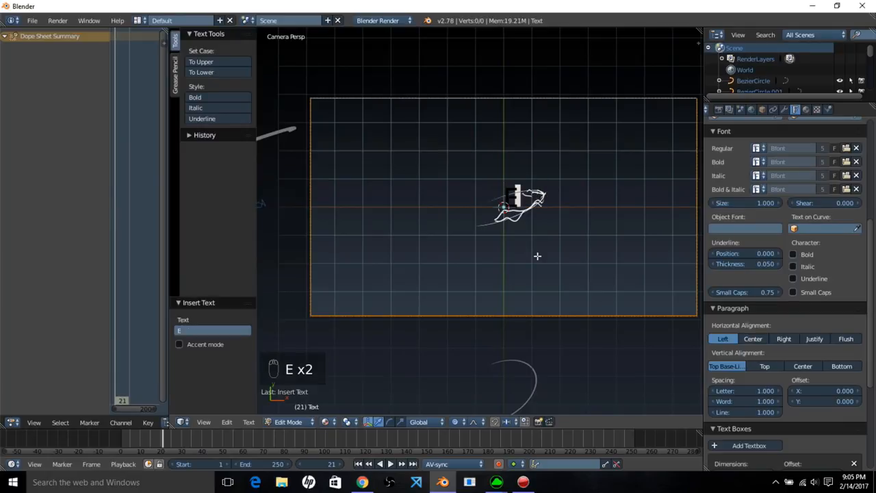
text(LEMENT)
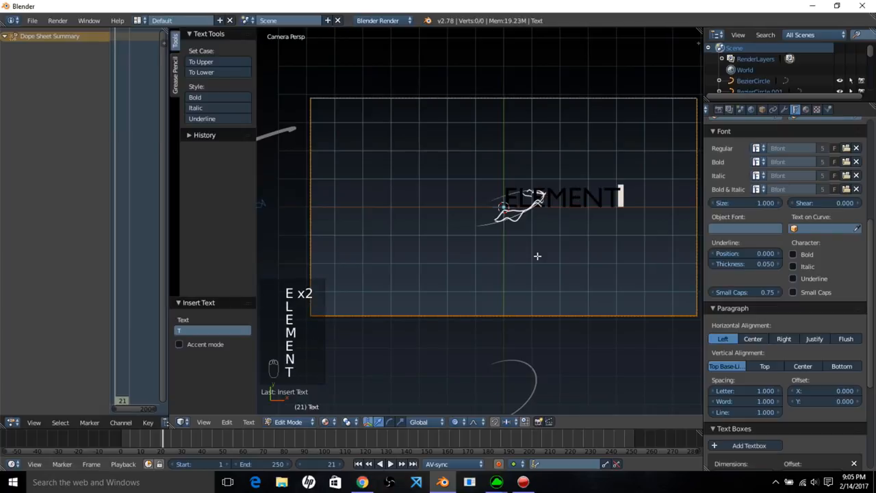
Step: Leave text editing and load conthrax-sb.ttf from the WEBFONTS bookmark's 3dintrofont folder as the regular font for ELEMENT
key(Tab)
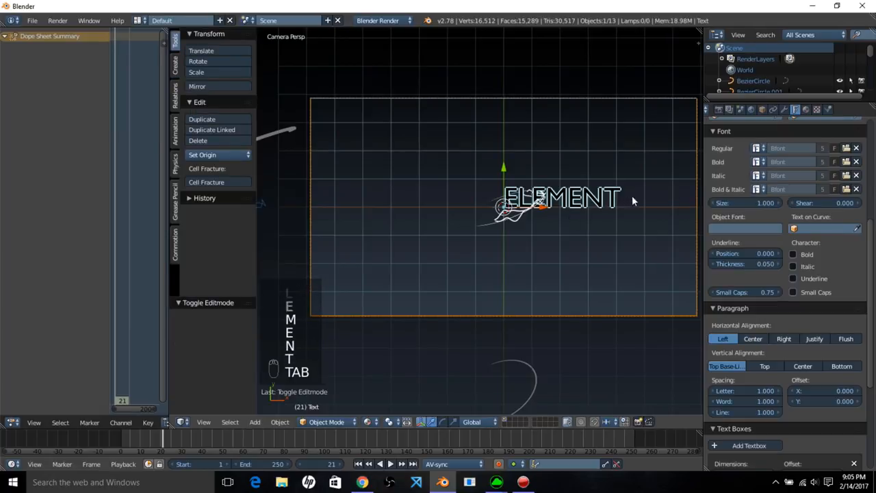
click(846, 149)
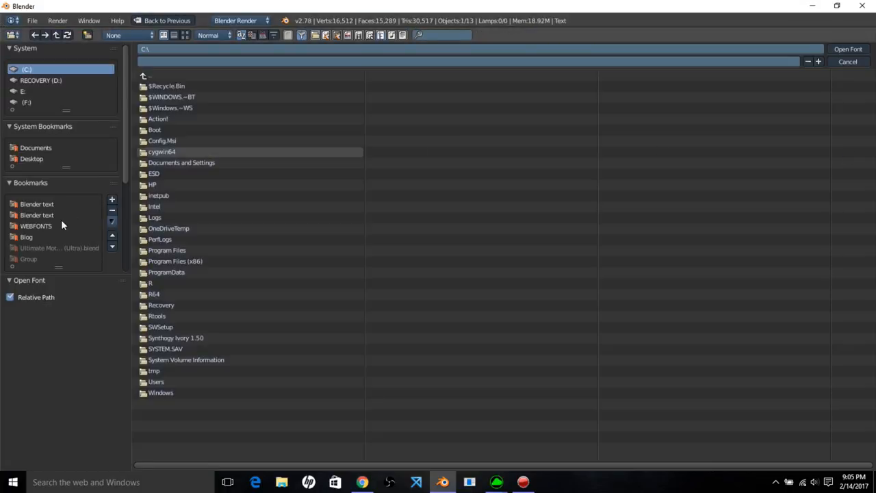
click(59, 225)
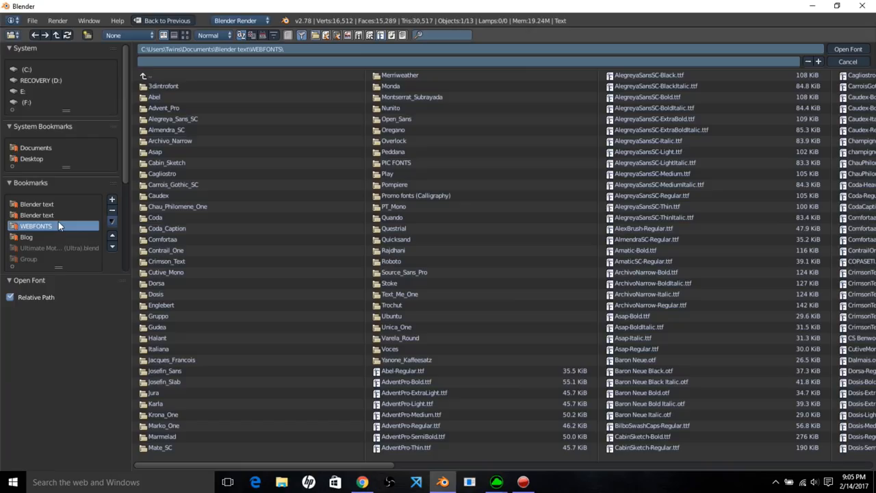
click(159, 85)
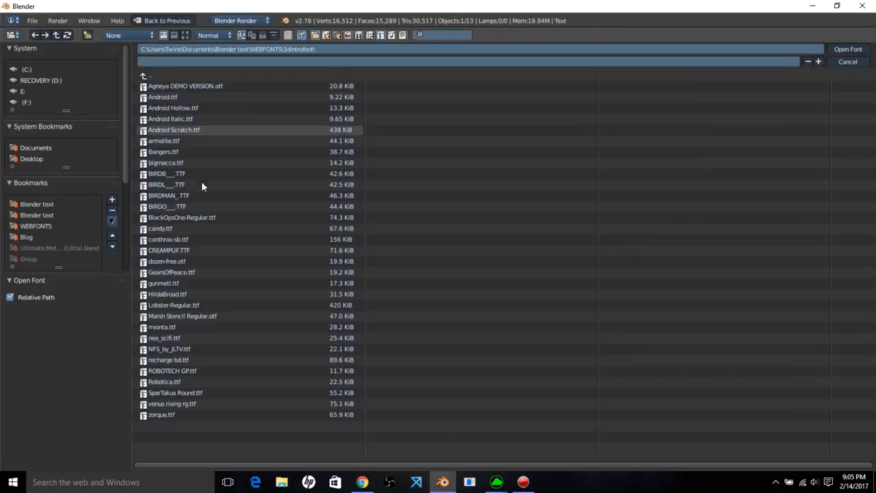
click(196, 239)
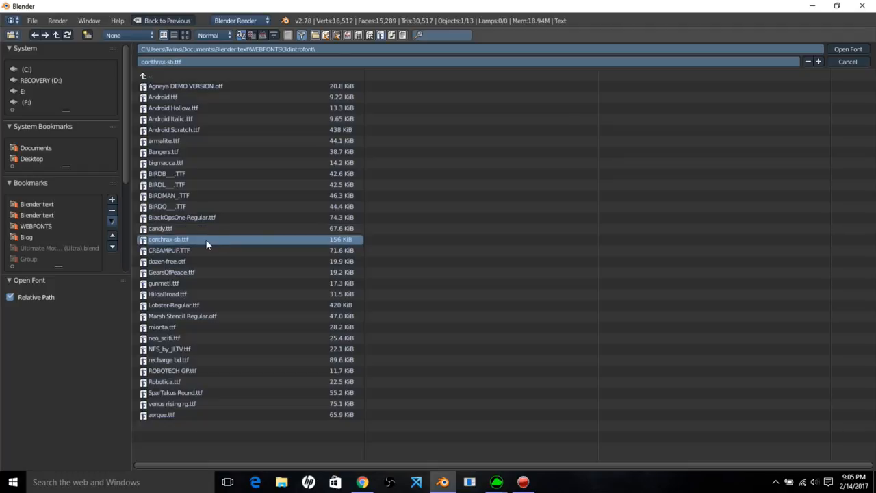
double_click(205, 239)
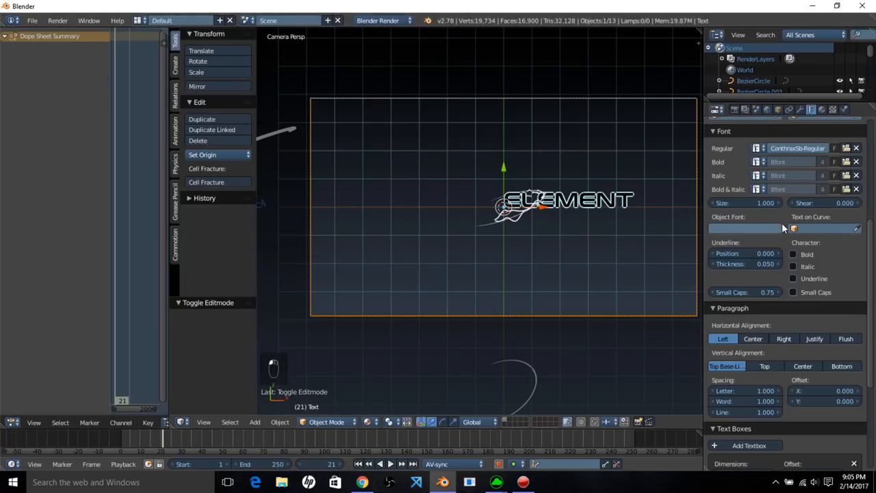
Step: Center the ELEMENT text horizontally and move it about -0.117 along Y
scroll(781, 223, up, 3)
scroll(809, 275, down, 4)
click(752, 317)
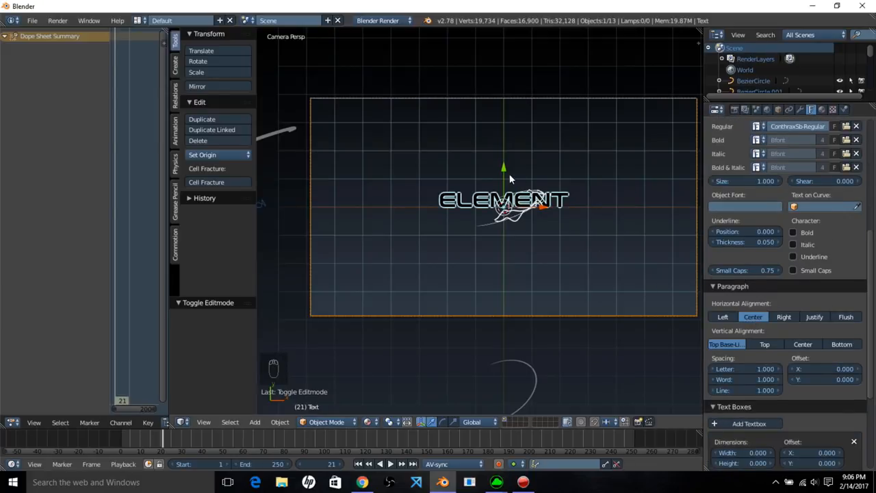
drag(510, 179, 531, 202)
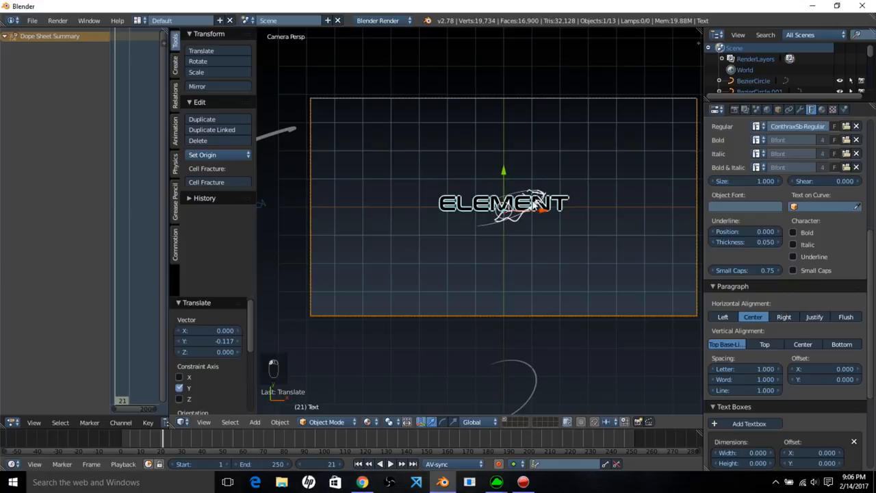
Step: Give the ELEMENT text a new shadeless material and check it in perspective, returning to the camera view
click(822, 110)
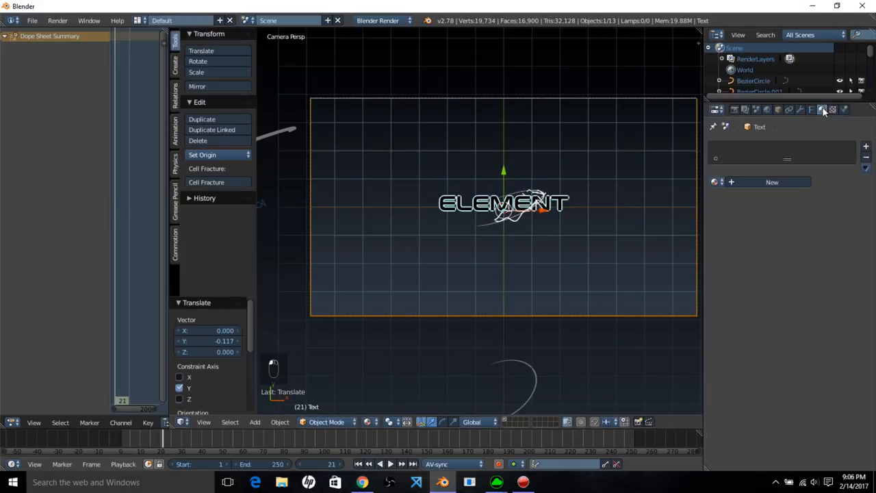
click(777, 181)
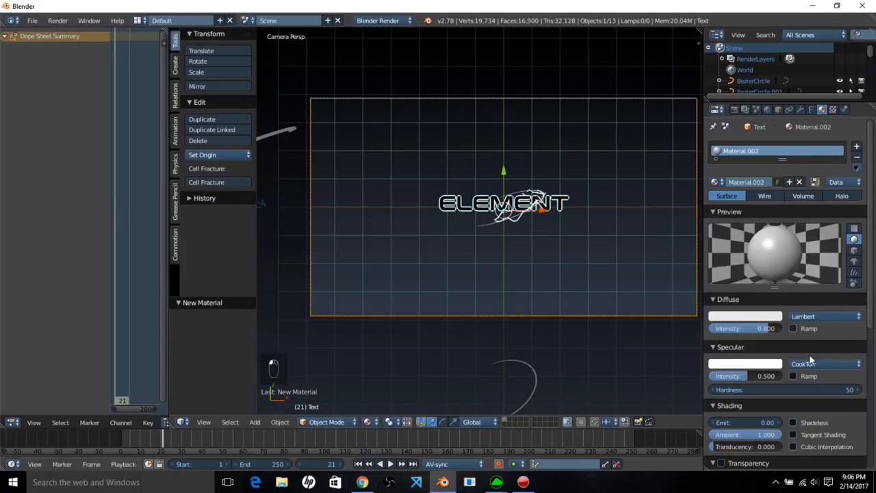
click(803, 422)
scroll(535, 267, up, 4)
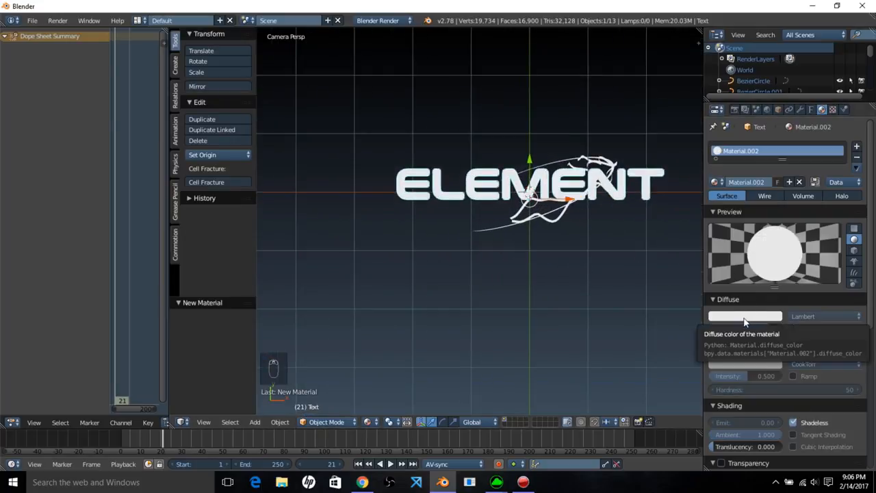
middle_drag(616, 205, 526, 251)
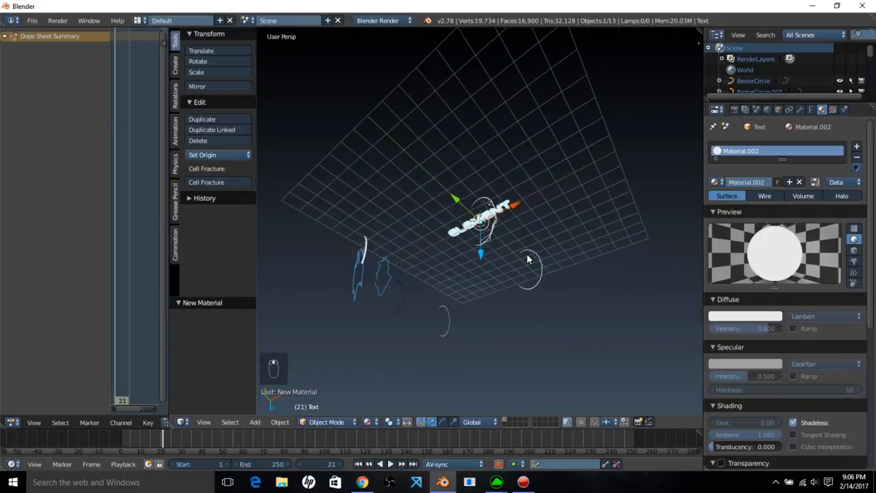
key(KP_0)
scroll(527, 259, down, 3)
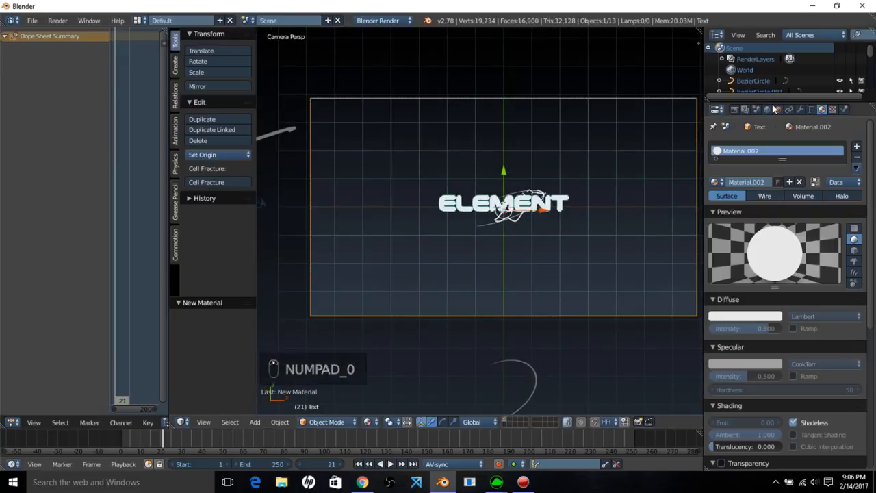
Step: Set the world's horizon color to black and turn on Only Render display for the 3D view
click(770, 109)
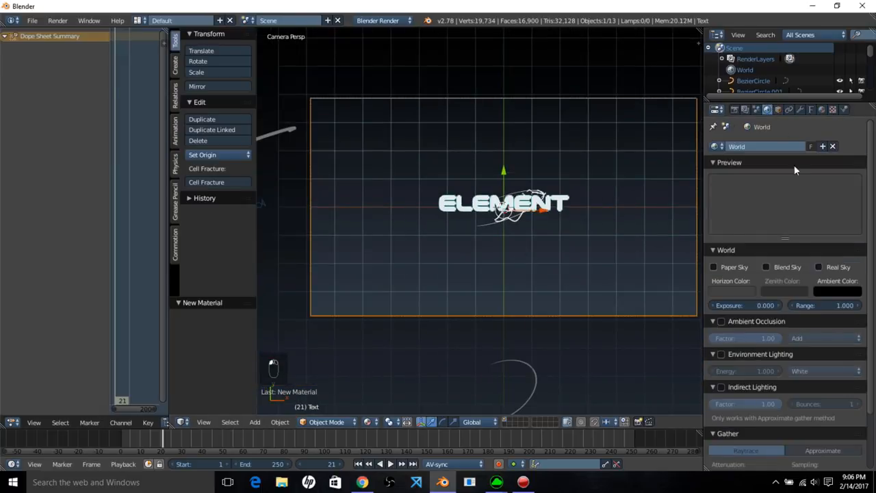
click(751, 293)
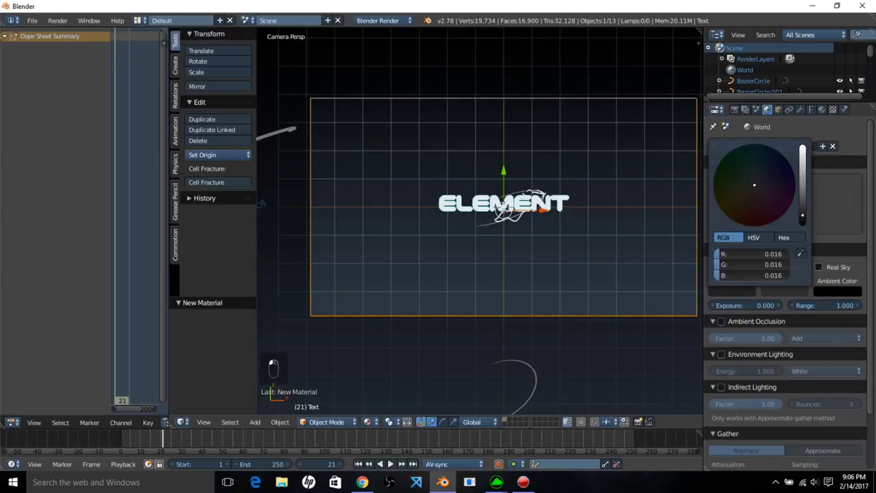
key(n)
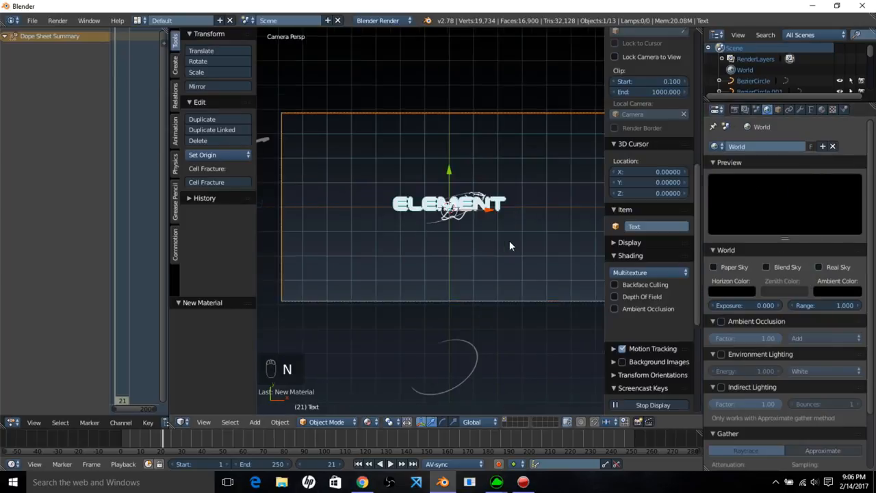
click(630, 243)
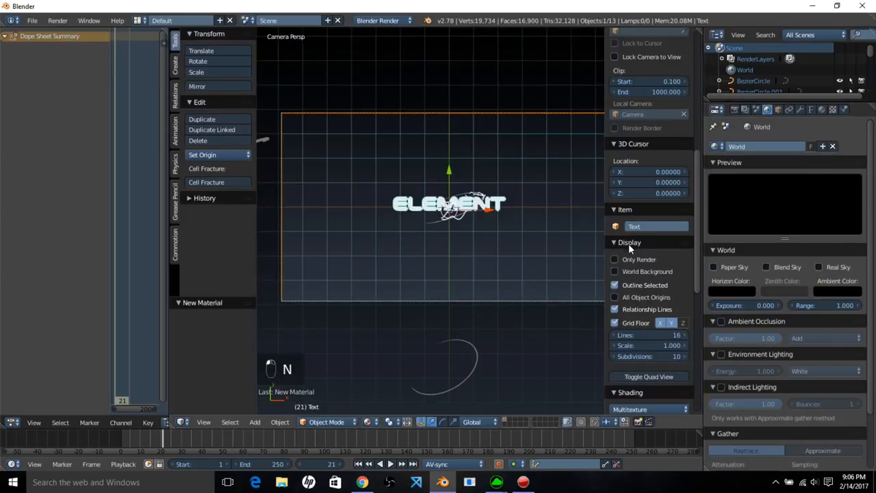
click(630, 259)
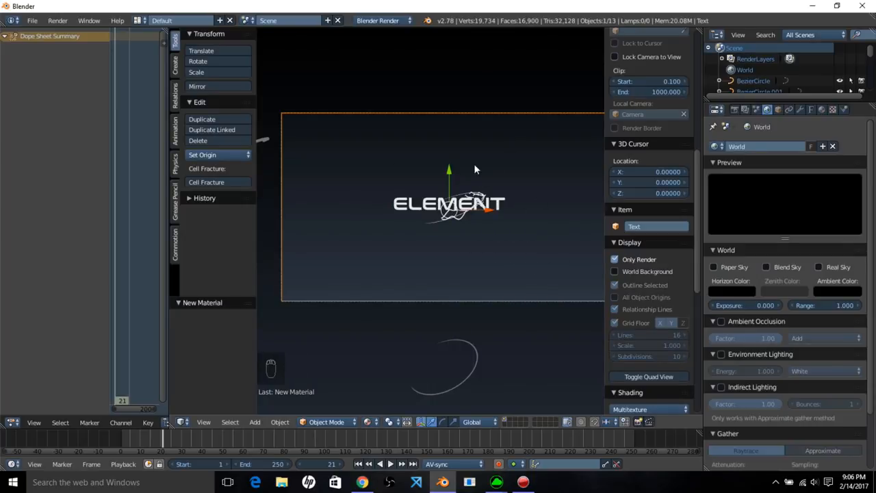
Step: Add a mesh plane at the origin and scale it up about 10.248 times
key(shift+a)
mouse_move(440, 122)
click(512, 122)
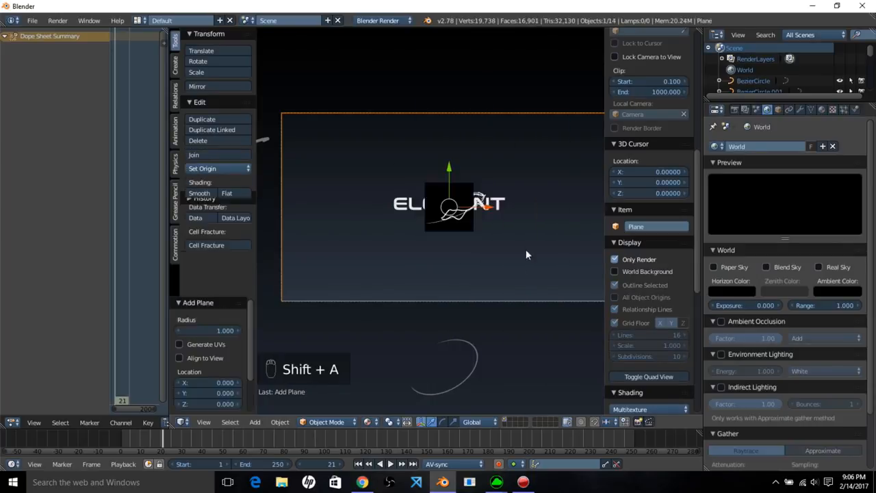
key(s)
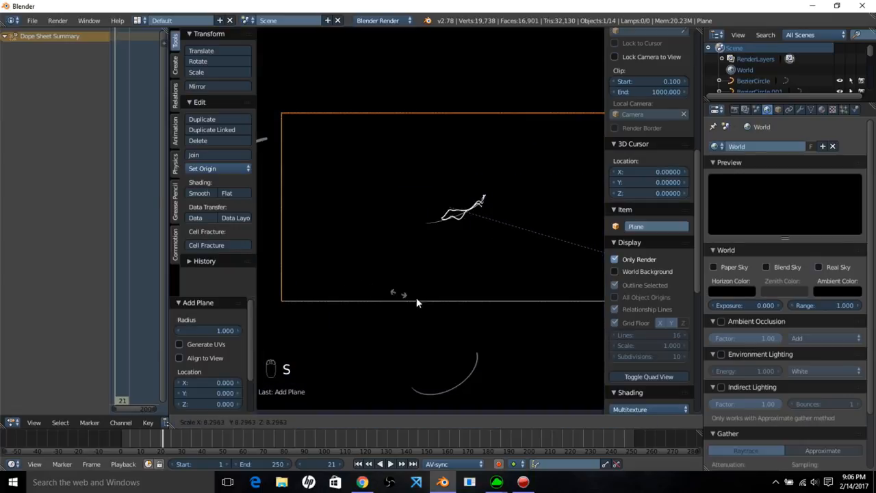
click(457, 316)
Step: Move the plane about -8.246 along Z behind the text and enlarge it about 1.206 times to cover the camera frame
key(g)
key(z)
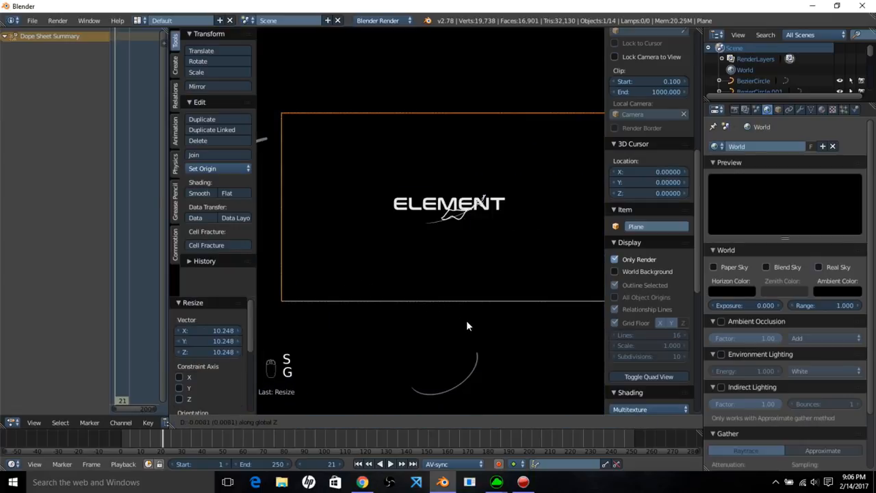
click(466, 292)
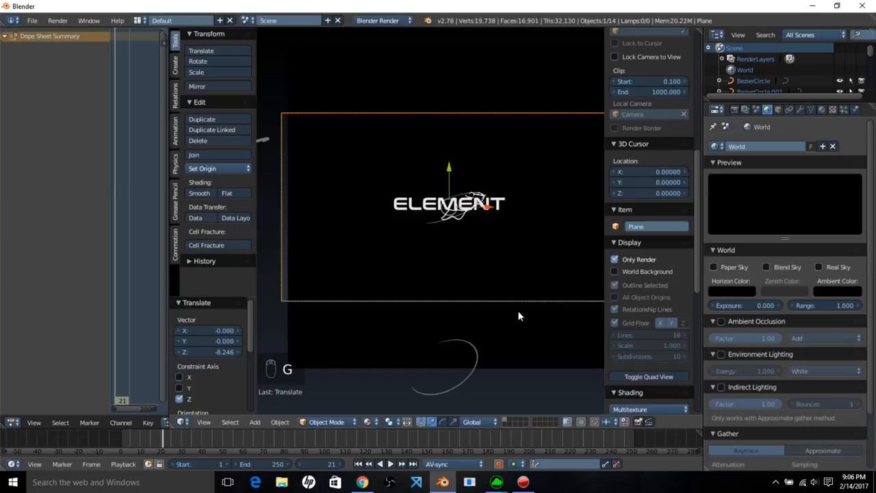
key(s)
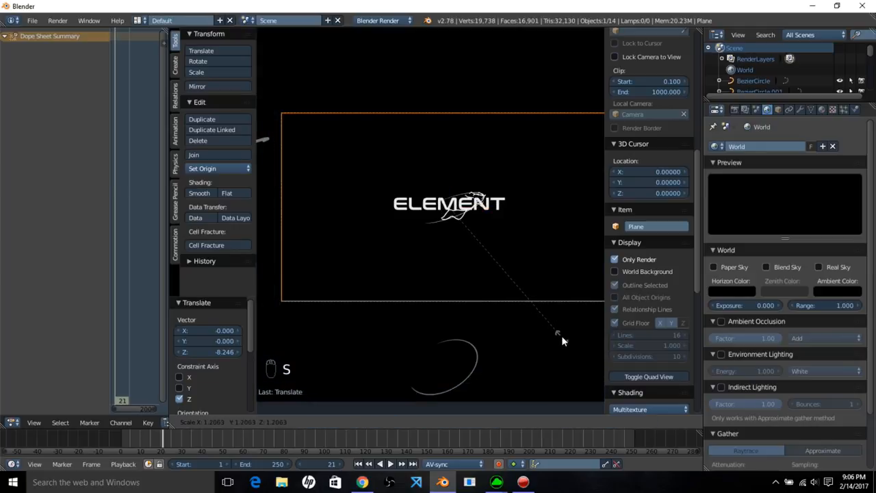
click(561, 336)
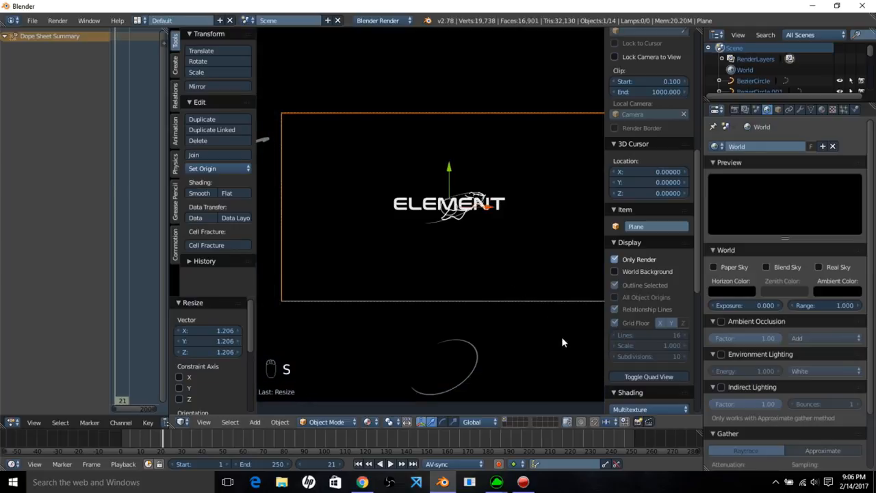
Step: Give the background plane a new material with Emit 1.00 and a near-black diffuse color of about 0.002 in each RGB channel
click(823, 112)
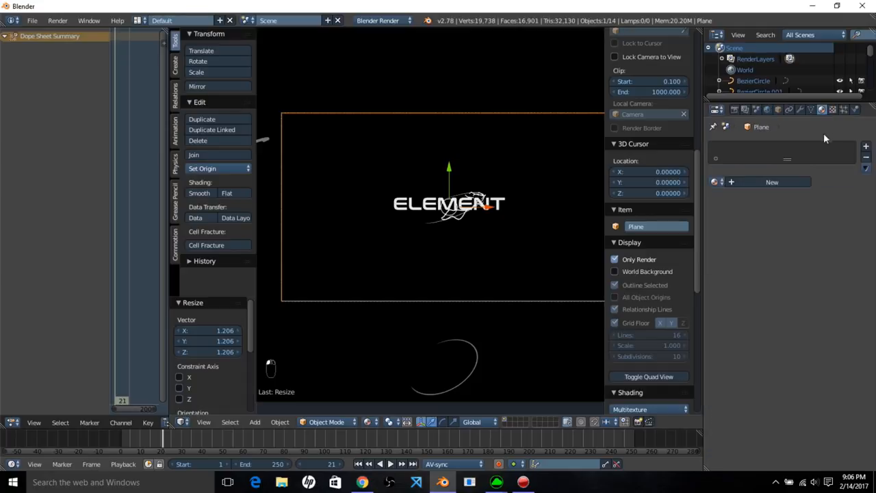
click(801, 181)
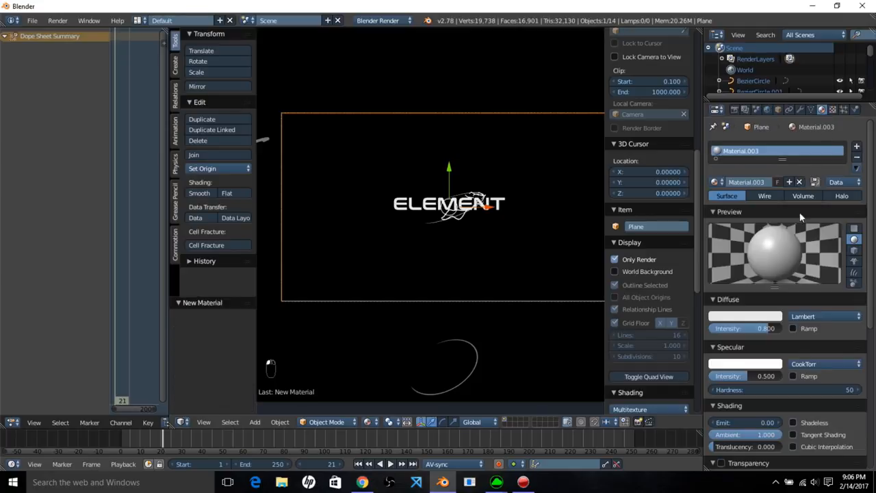
click(747, 422)
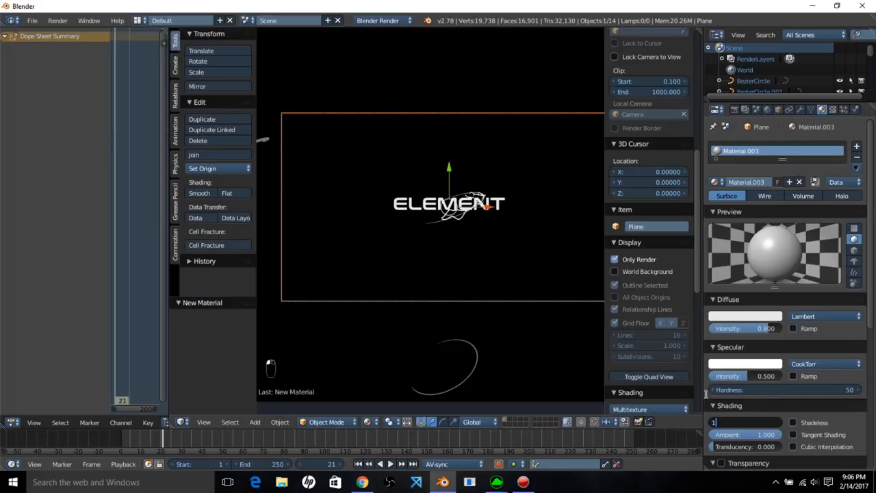
text(1)
key(Return)
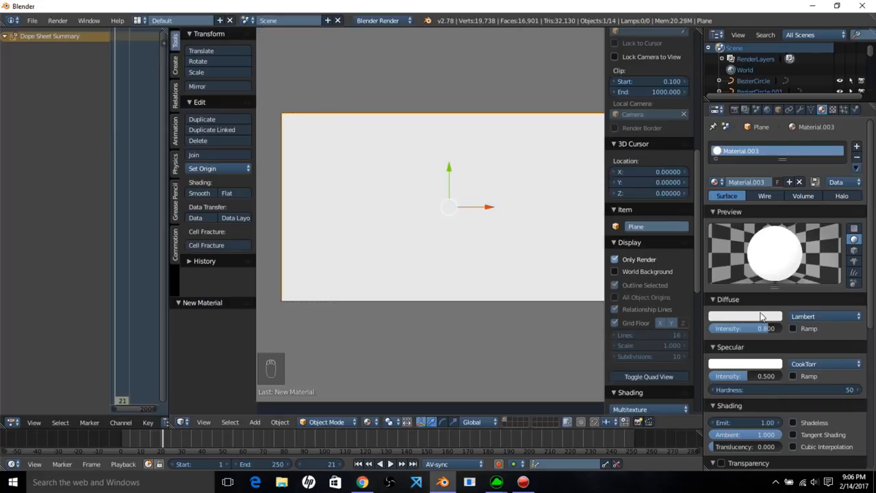
click(767, 315)
click(777, 250)
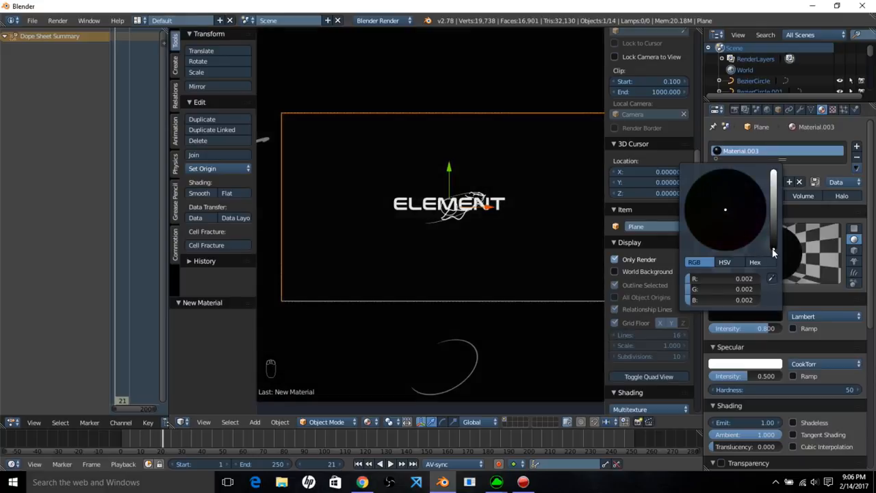
click(725, 234)
Step: Add a Sun lamp at the origin
key(shift+a)
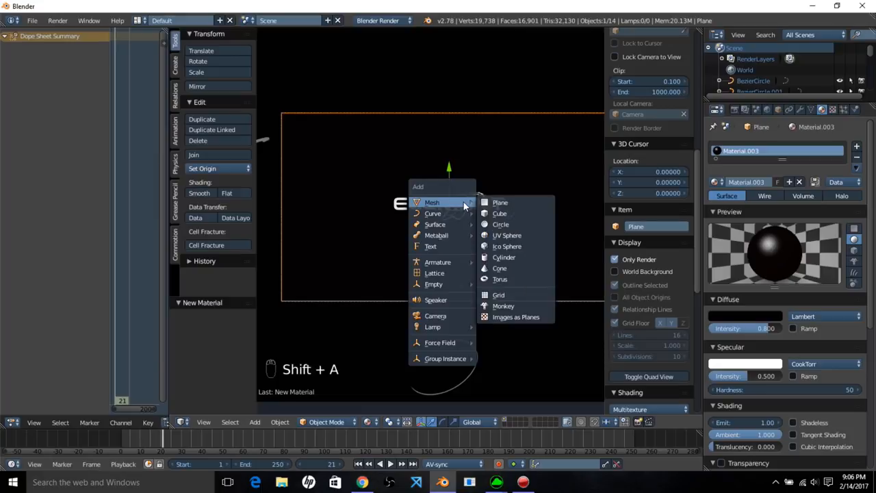
mouse_move(470, 330)
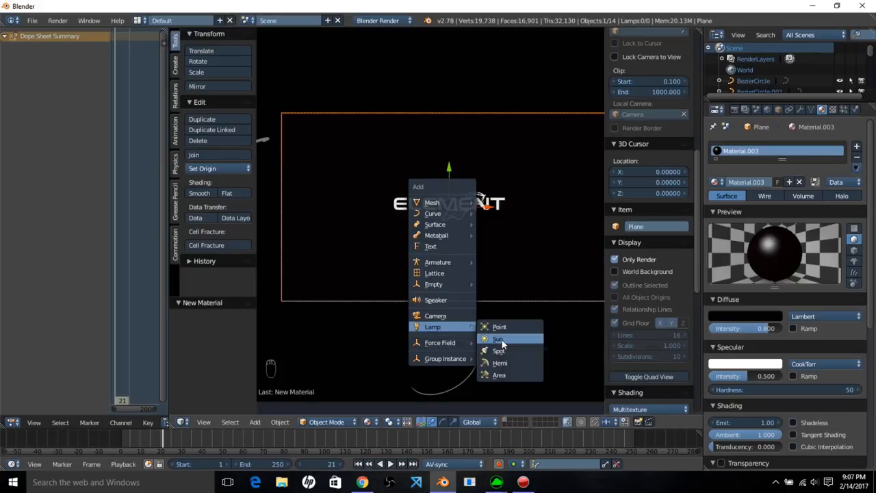
click(501, 340)
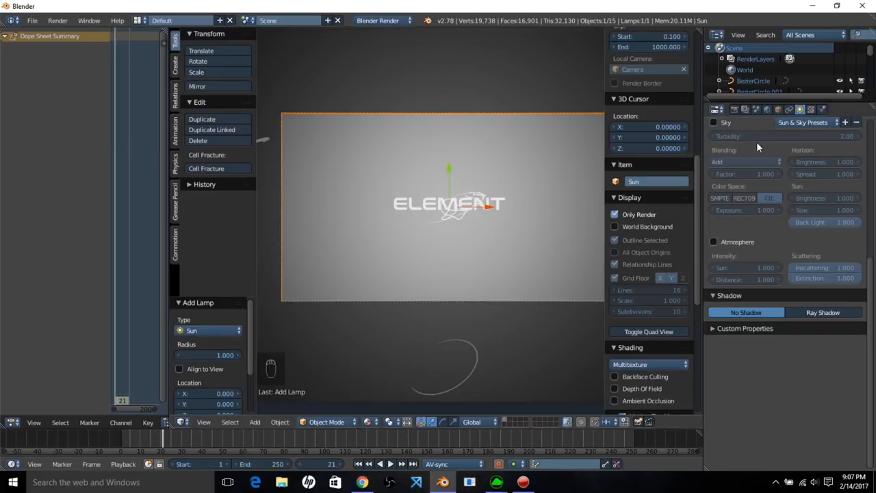
Step: Set the sun lamp's color to orange-red and its energy to 0.1
scroll(757, 147, up, 1)
scroll(758, 154, up, 5)
click(765, 164)
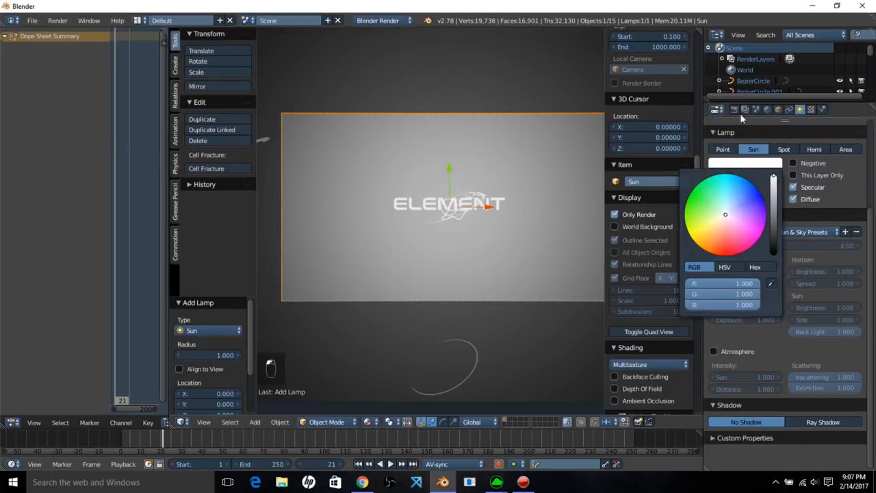
click(739, 166)
drag(728, 236, 722, 246)
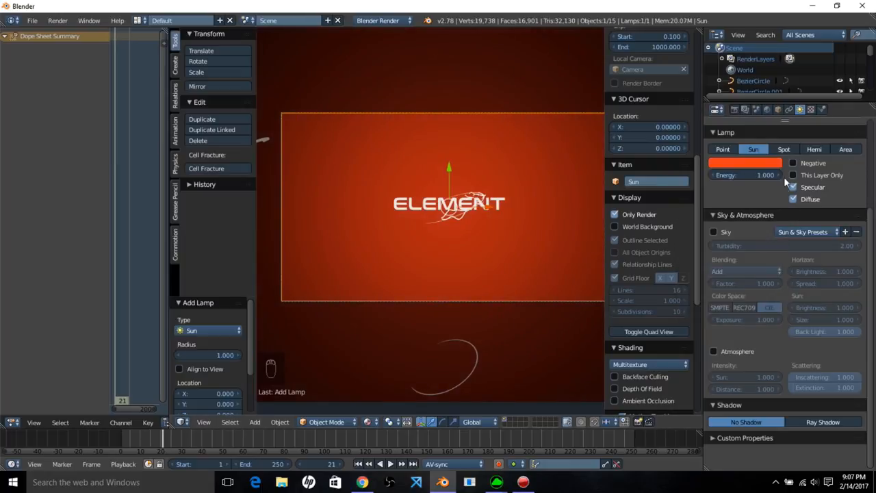
click(753, 175)
text(0.1)
key(Return)
Step: Rotate the sun lamp with trackball rotation by about 45.264° and -1.719°
key(r)
key(r)
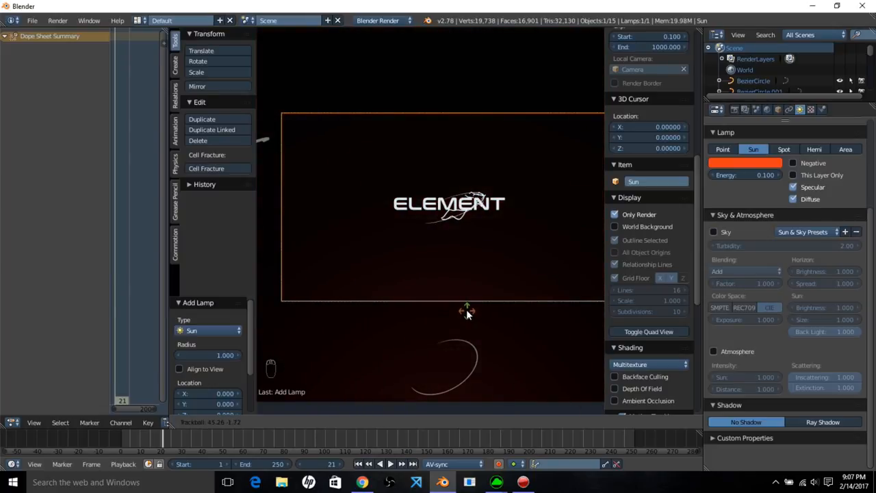
click(466, 312)
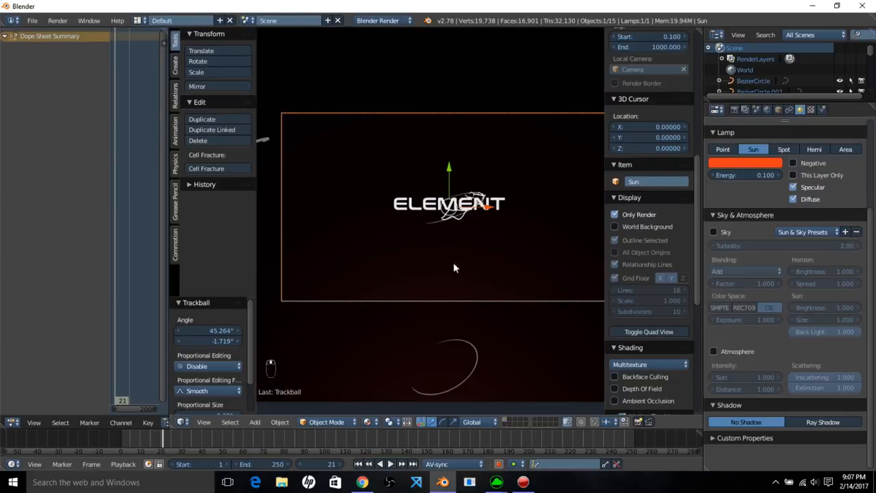
Step: Play back the animation around frames 16 to 24 and examine the lines and lighting around the ELEMENT text through the camera
key(alt+a)
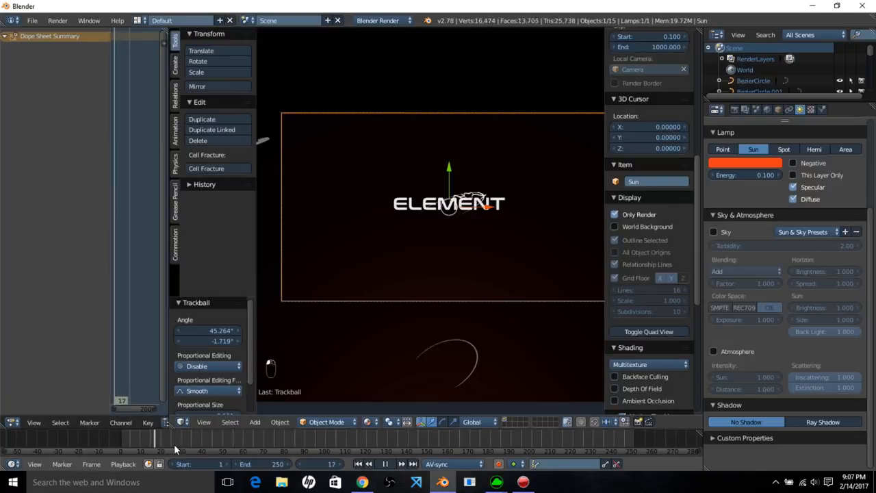
drag(177, 443, 150, 456)
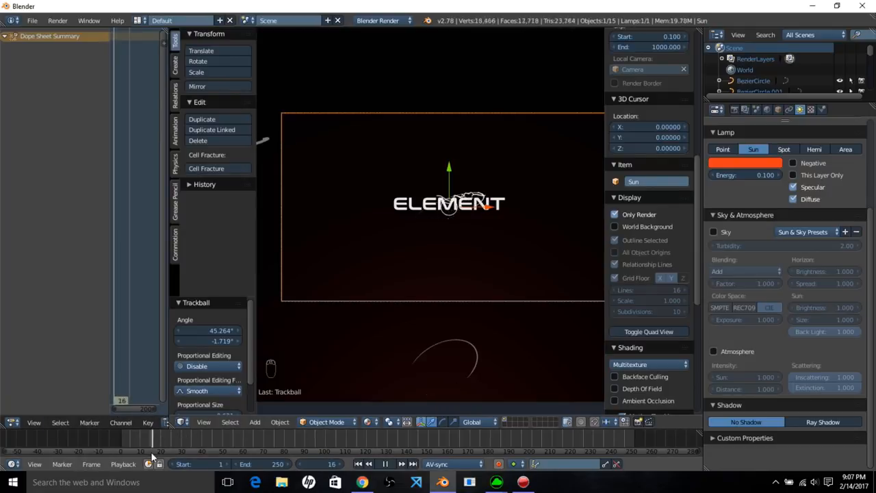
key(alt+a)
scroll(451, 226, up, 1)
middle_drag(451, 226, 442, 287)
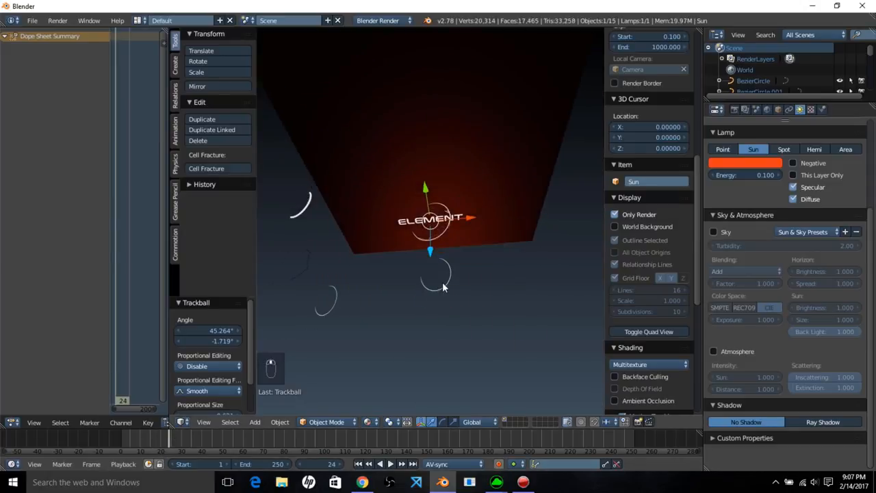
key(KP_0)
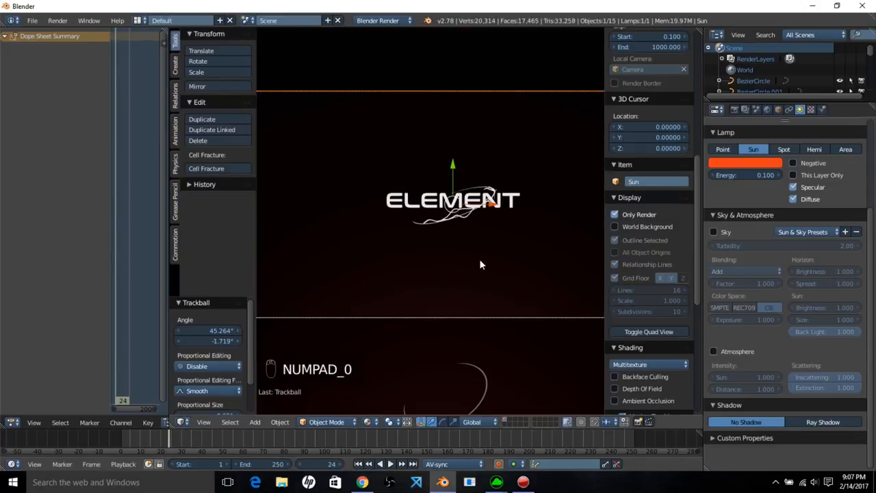
scroll(479, 259, up, 1)
scroll(480, 255, up, 1)
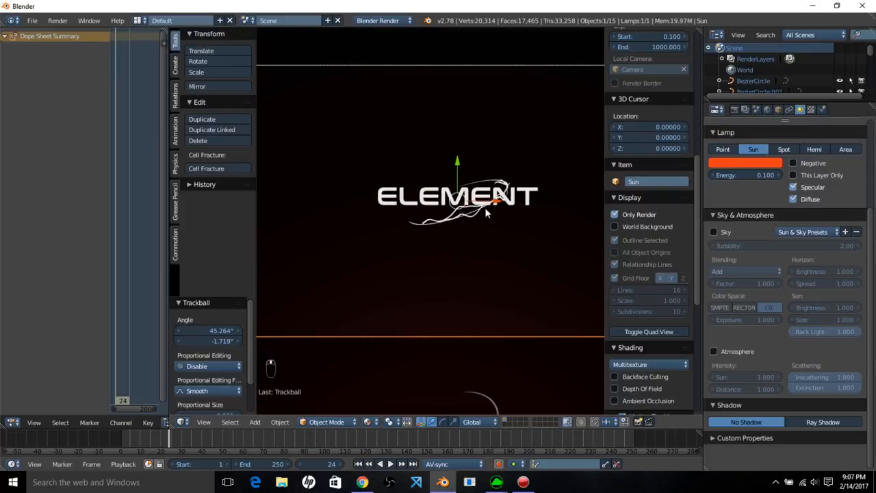
scroll(484, 208, down, 2)
scroll(483, 217, up, 1)
scroll(474, 217, up, 2)
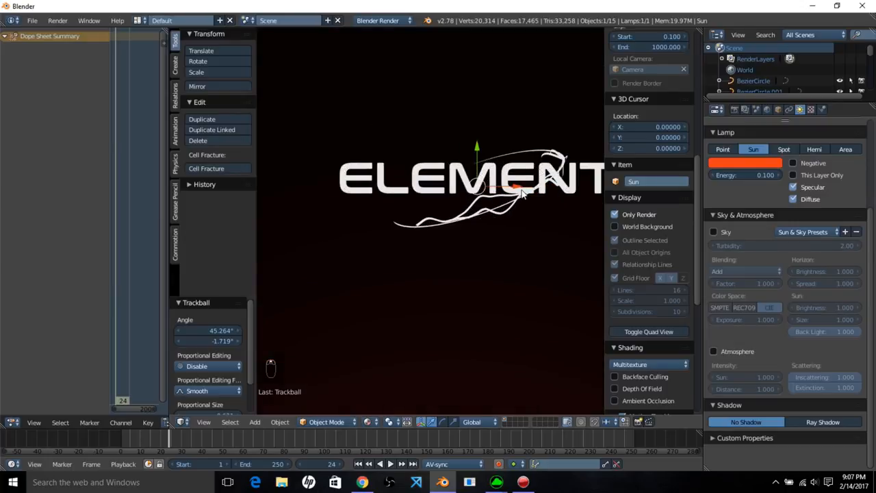
key(shift+alt+a)
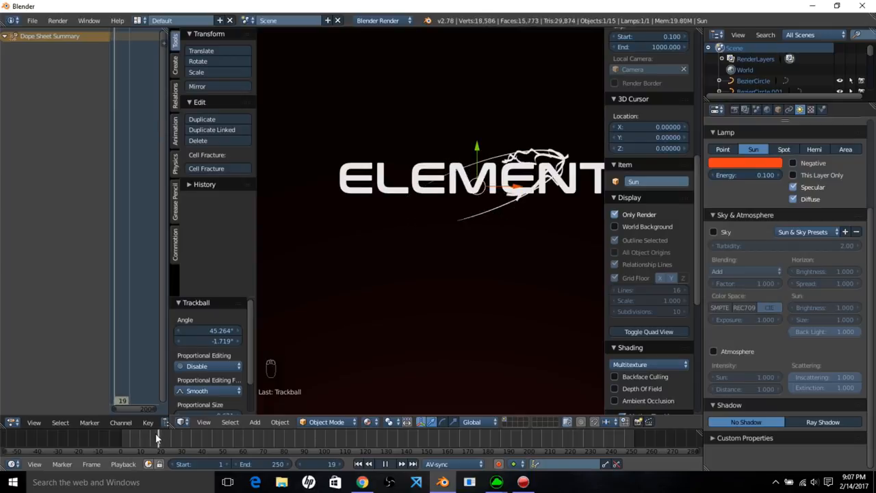
key(alt+a)
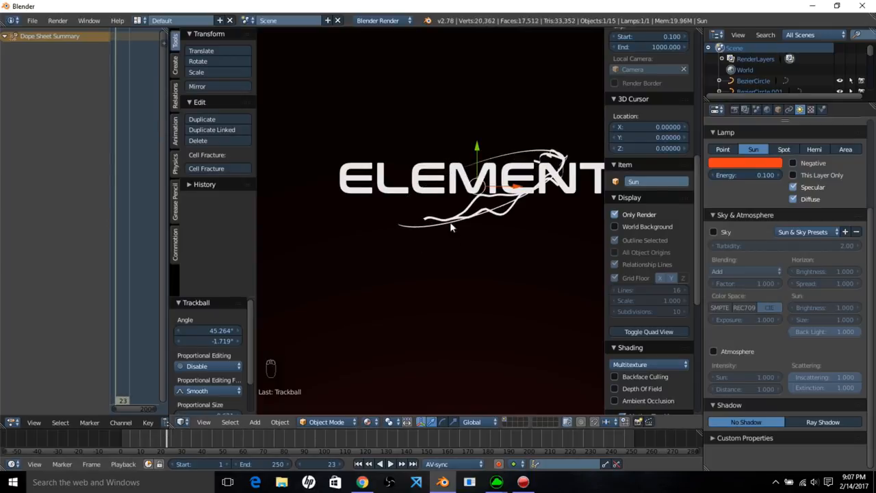
Step: Set the material pass index of the curve BezierCircle.010 to 5
right_drag(477, 203, 527, 220)
right_click(526, 221)
scroll(498, 214, down, 1)
scroll(788, 270, down, 3)
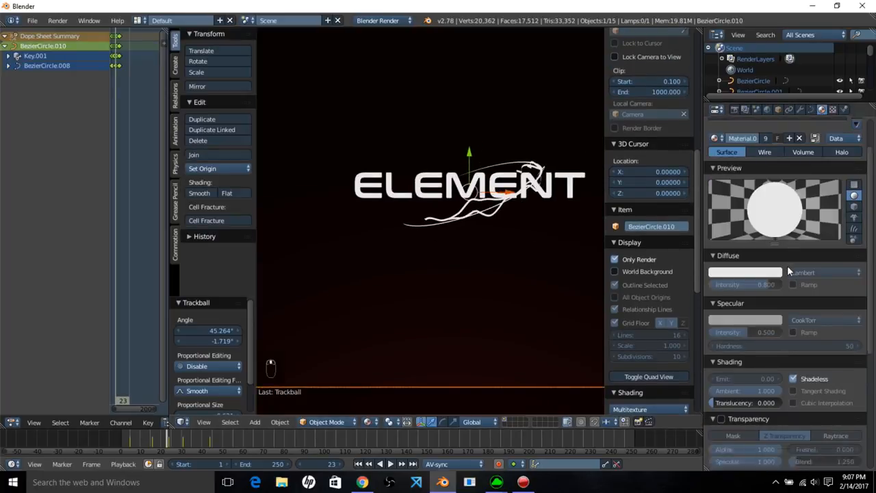
scroll(788, 272, down, 5)
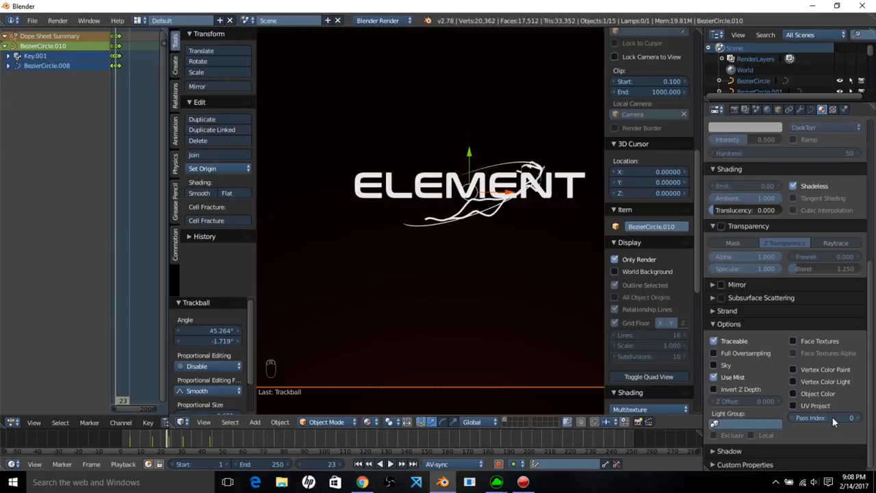
click(832, 417)
click(775, 148)
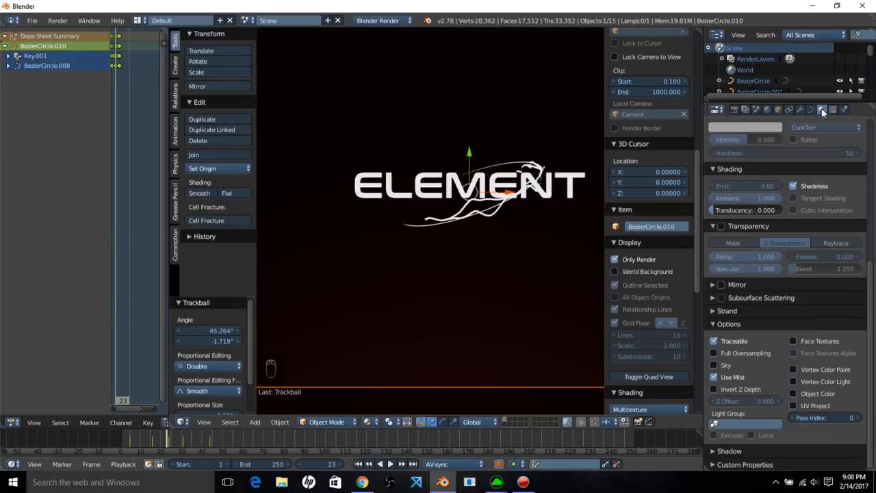
click(832, 418)
text(5)
key(Return)
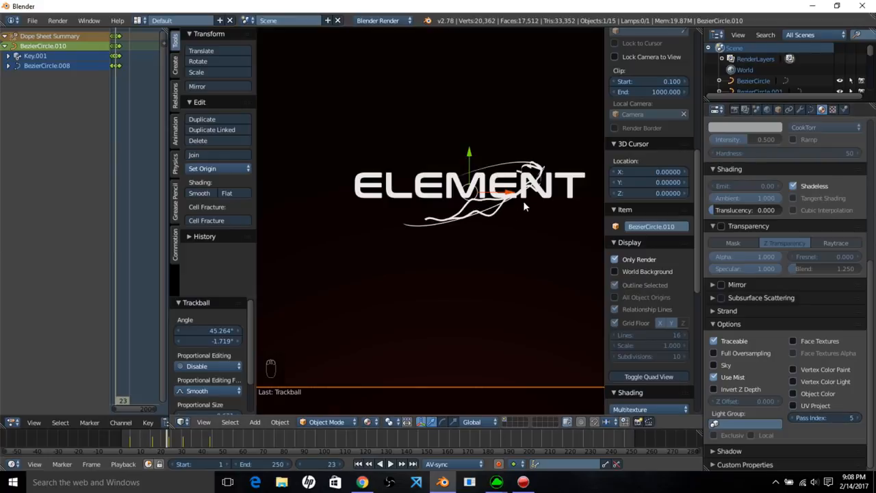
Step: Give the curve BezierCircle.004 its own copy of the shared line material and set that material's pass index to 6
key(g)
right_click(495, 219)
right_drag(492, 219, 506, 213)
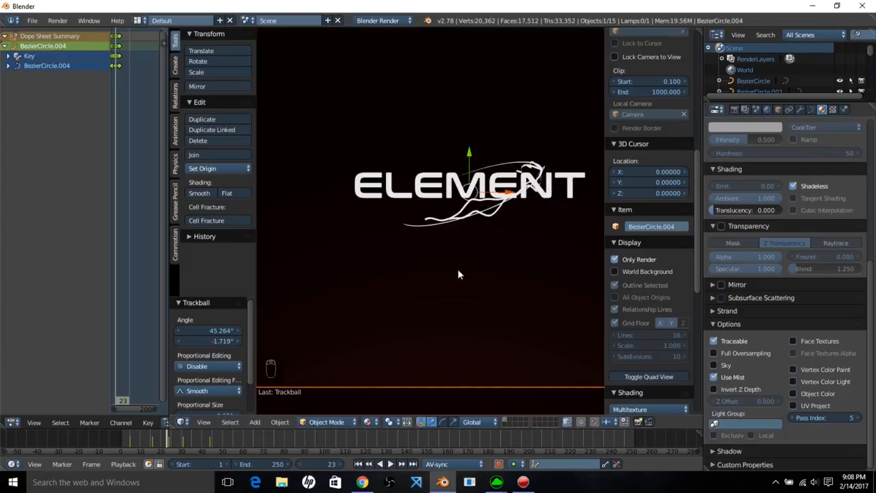
scroll(853, 198, up, 5)
scroll(853, 198, up, 3)
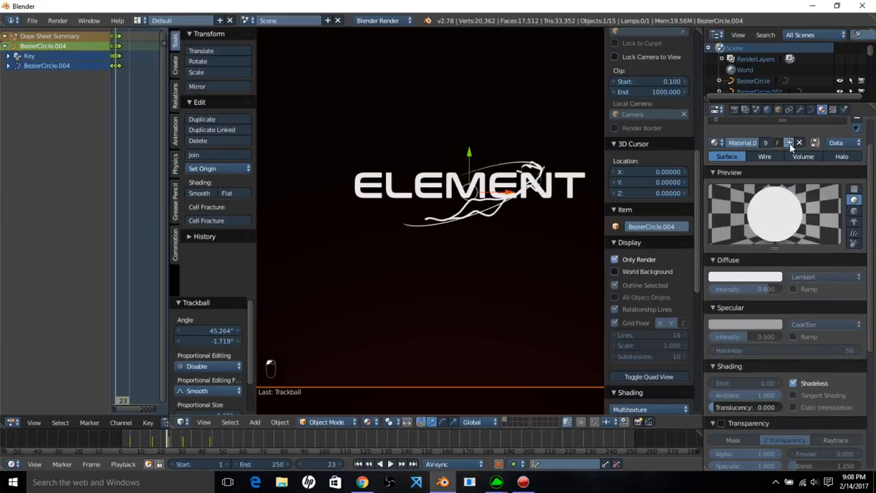
click(790, 143)
scroll(861, 347, down, 8)
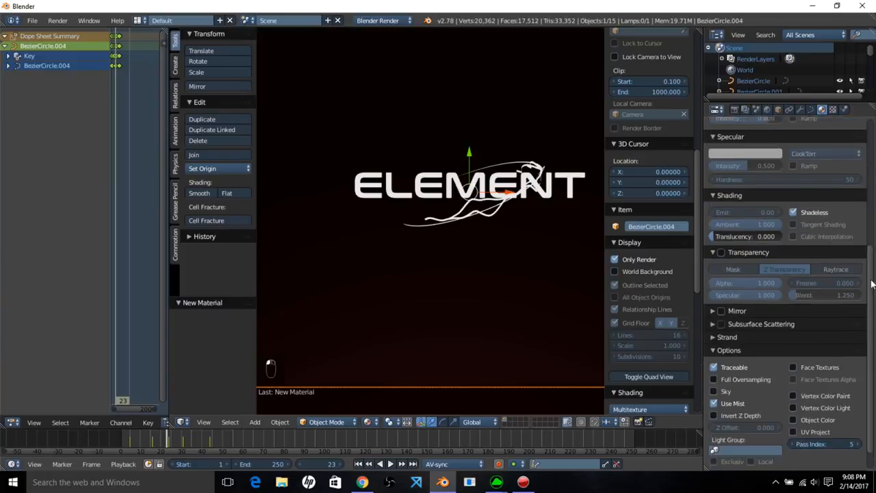
click(826, 416)
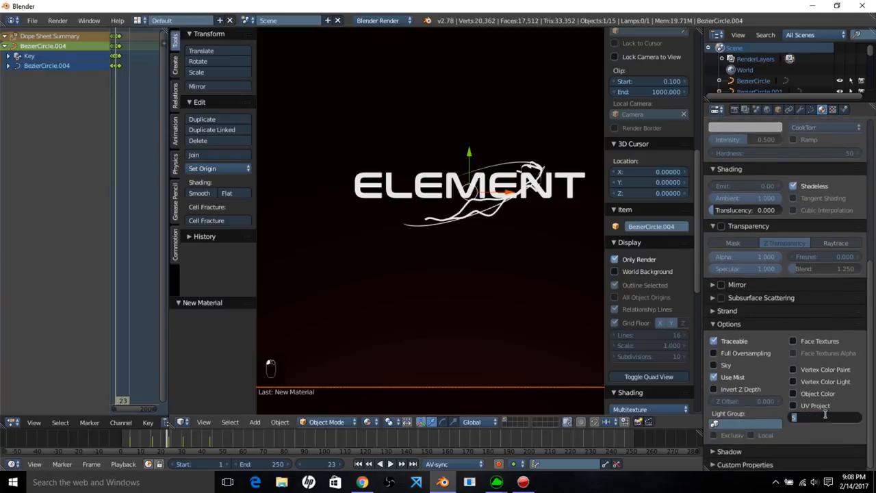
text(6)
key(Return)
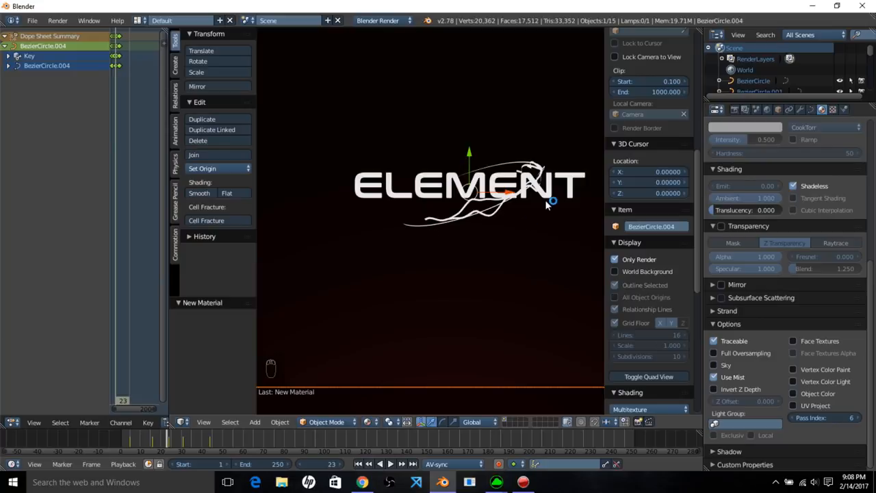
Step: Enable the Material Index and Emit passes for the render layer
scroll(453, 202, down, 3)
scroll(497, 238, down, 1)
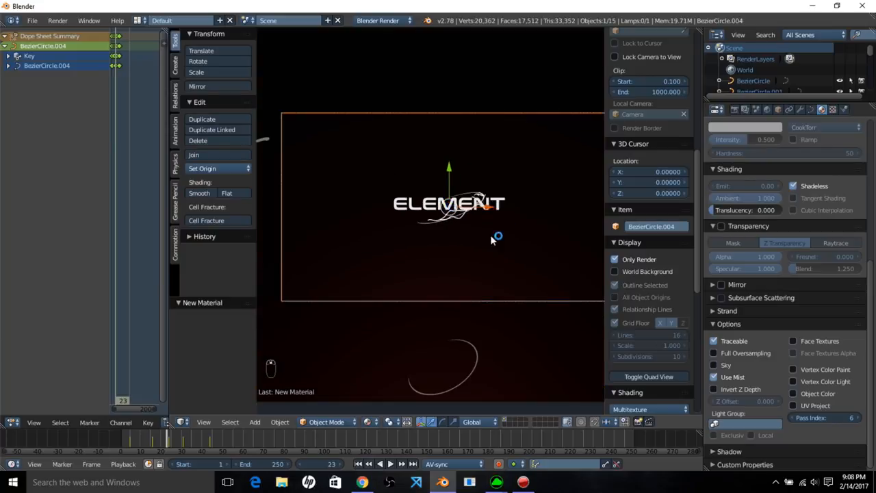
scroll(520, 251, up, 2)
click(747, 110)
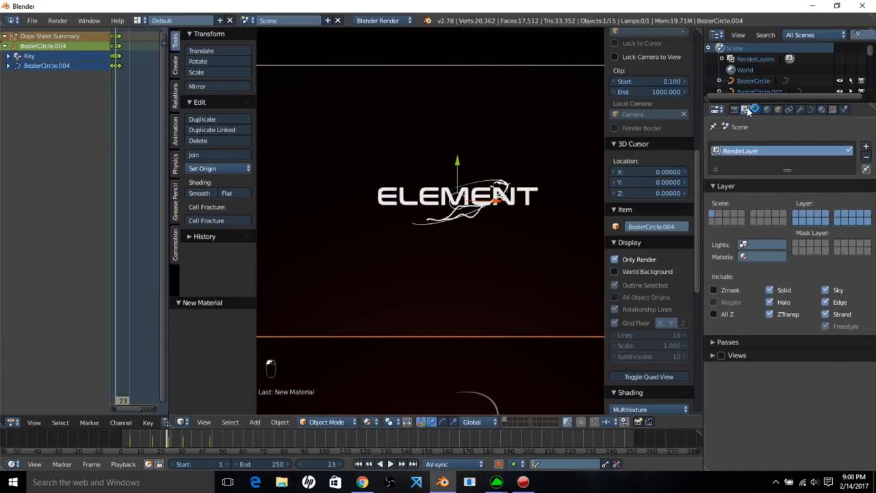
click(727, 342)
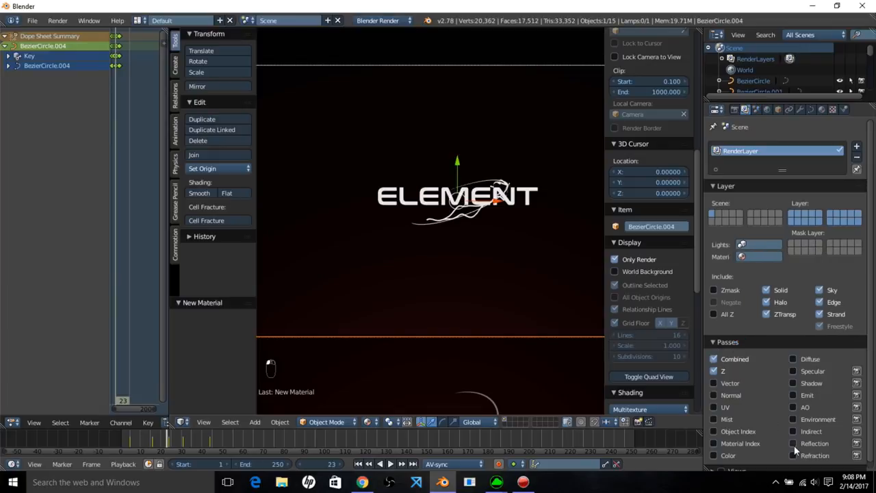
click(719, 445)
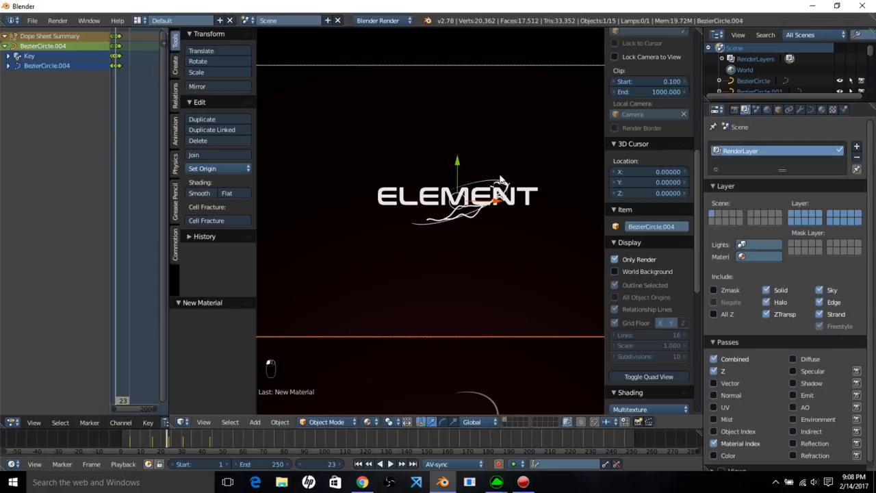
scroll(415, 131, down, 2)
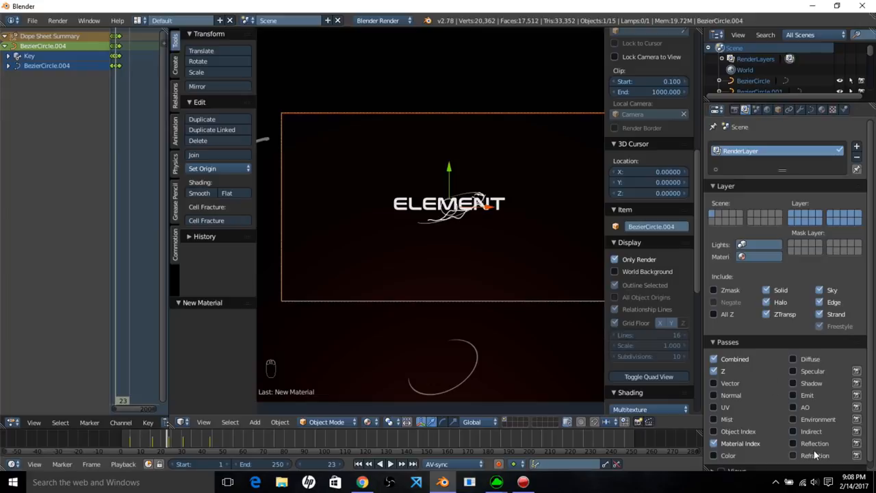
scroll(813, 449, down, 1)
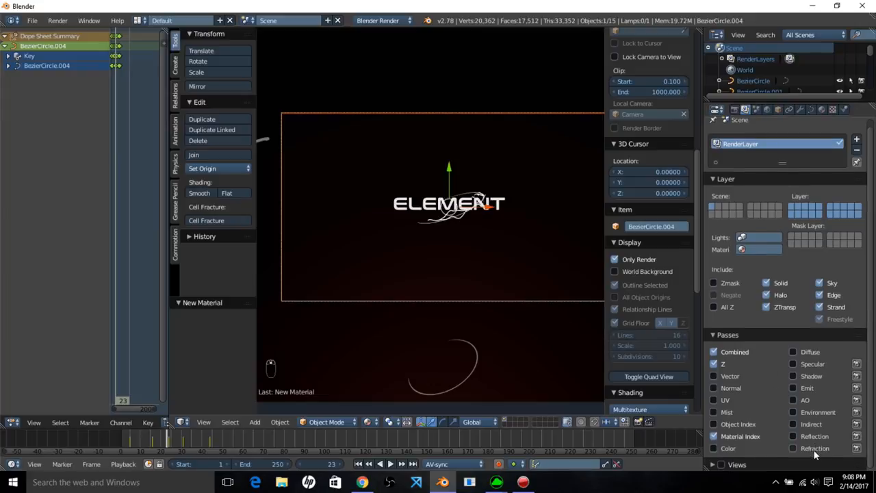
click(793, 388)
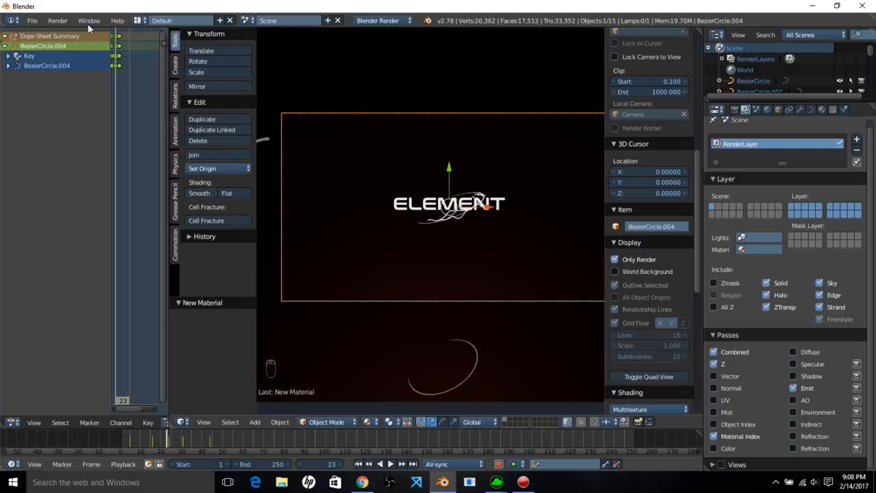
Step: Render the current frame as an image and switch to the Compositing screen layout
click(58, 20)
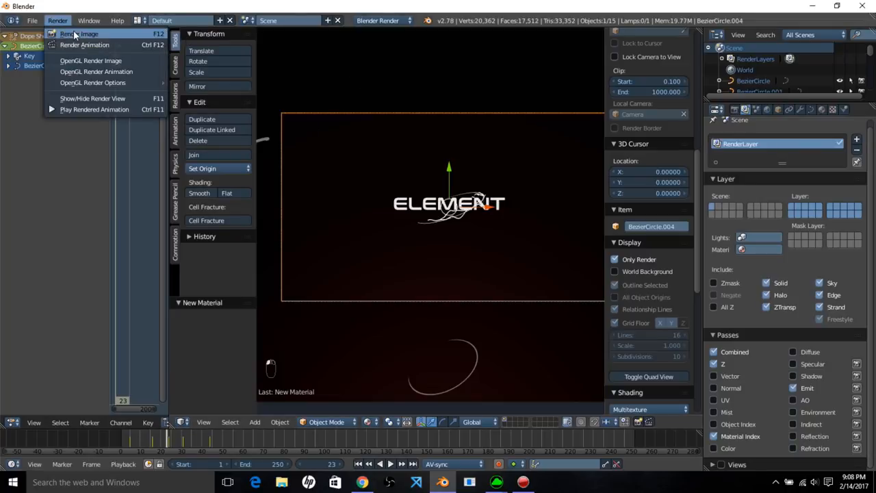
click(75, 35)
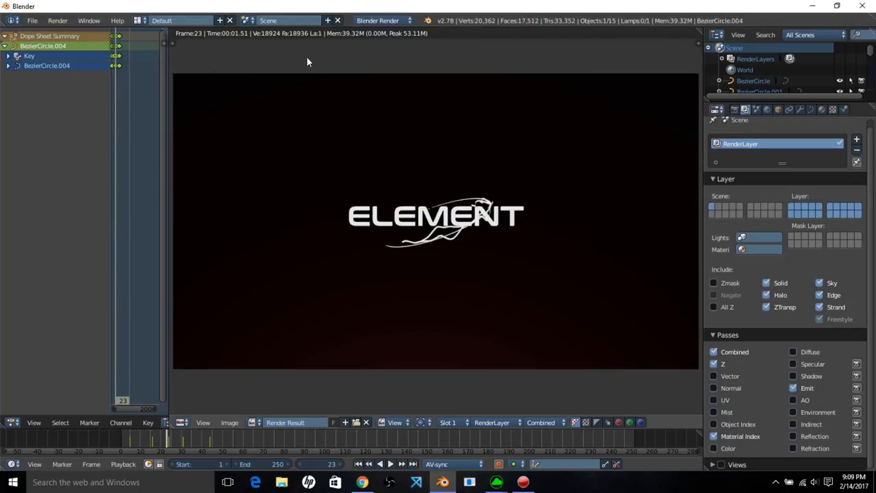
click(139, 20)
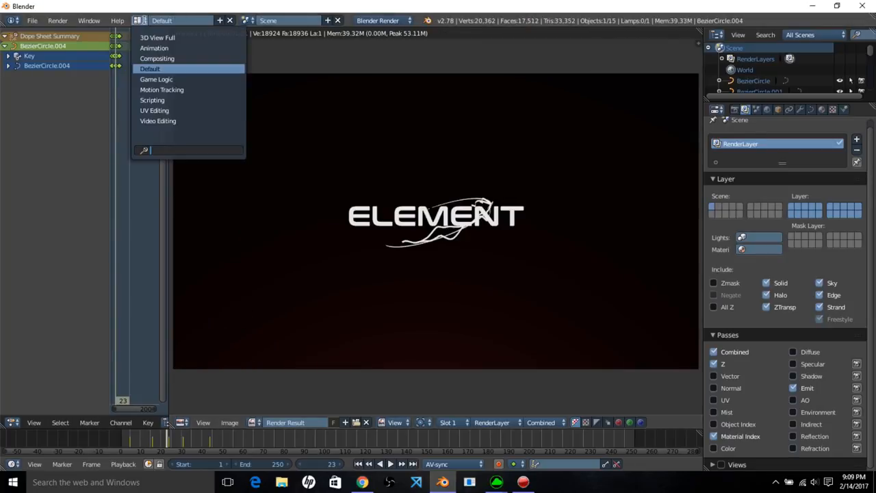
click(198, 58)
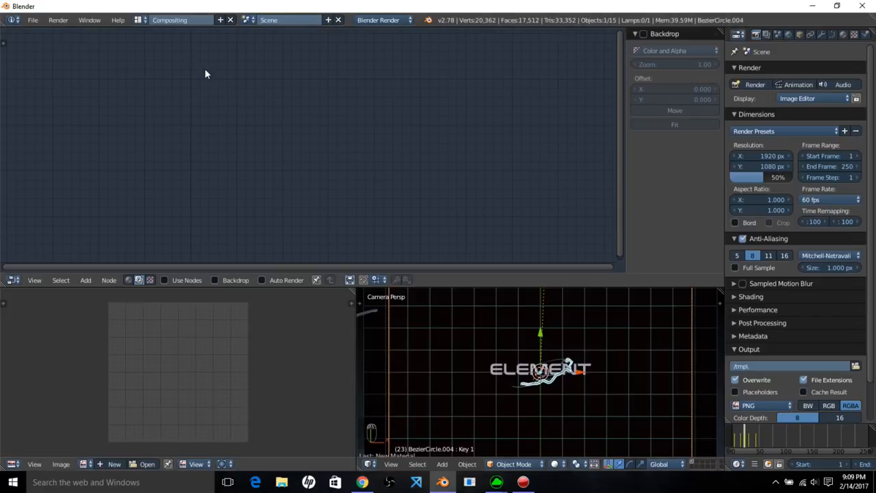
Step: Enable compositing nodes with the backdrop and add a Viewer node fed by the Render Layers Image output
click(190, 281)
click(214, 279)
click(87, 281)
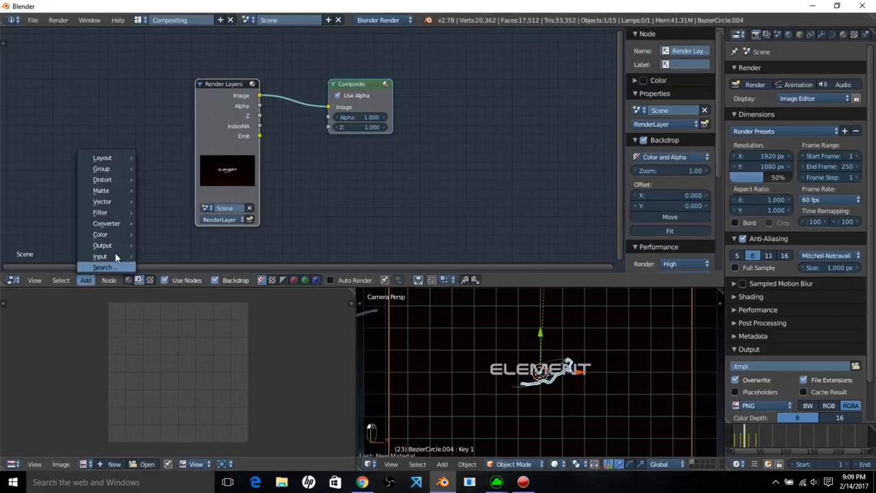
mouse_move(120, 245)
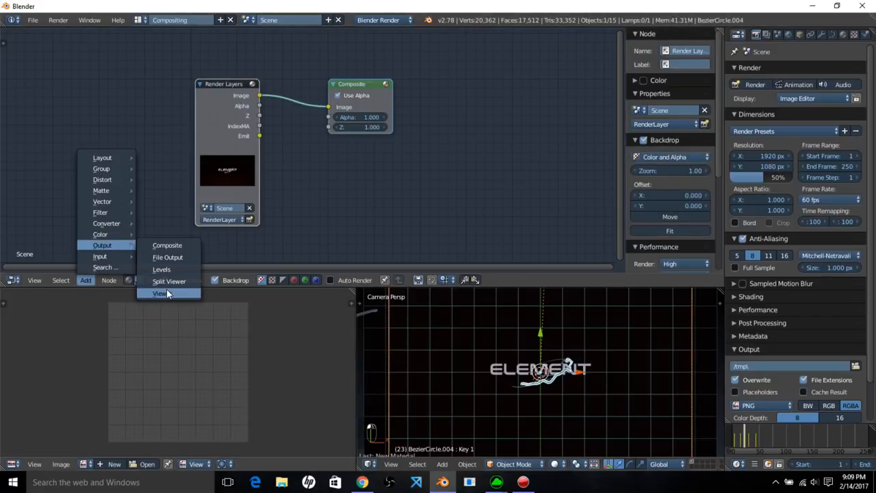
click(168, 293)
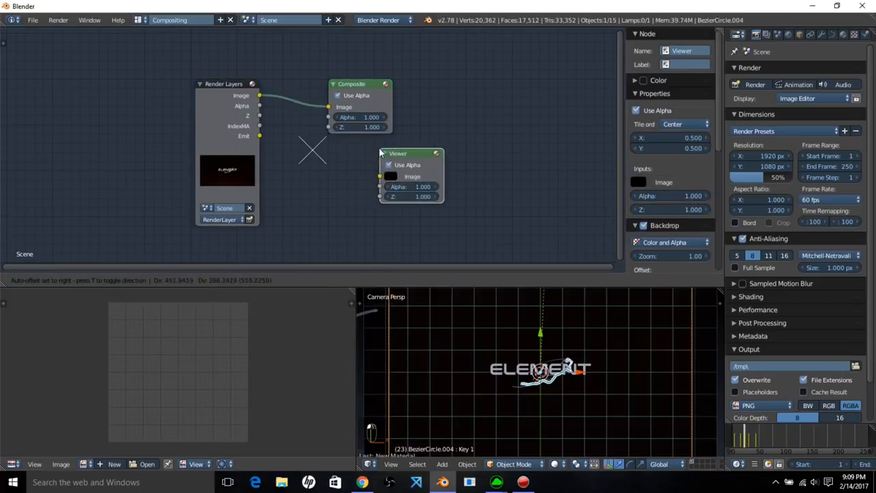
click(380, 152)
drag(234, 141, 103, 135)
drag(157, 89, 380, 176)
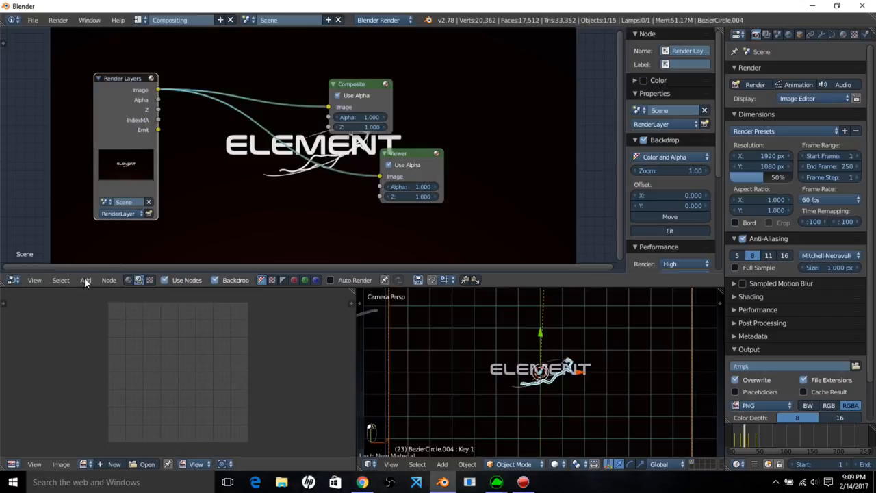
Step: Insert a Mix node between the Render Layers Image output and the Viewer, and connect the IndexMA pass to its second image input
click(85, 280)
mouse_move(108, 234)
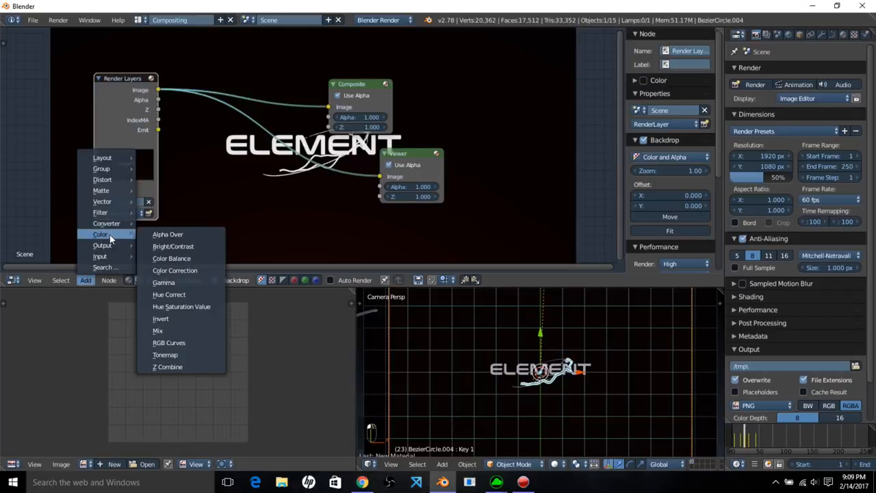
click(170, 331)
click(278, 140)
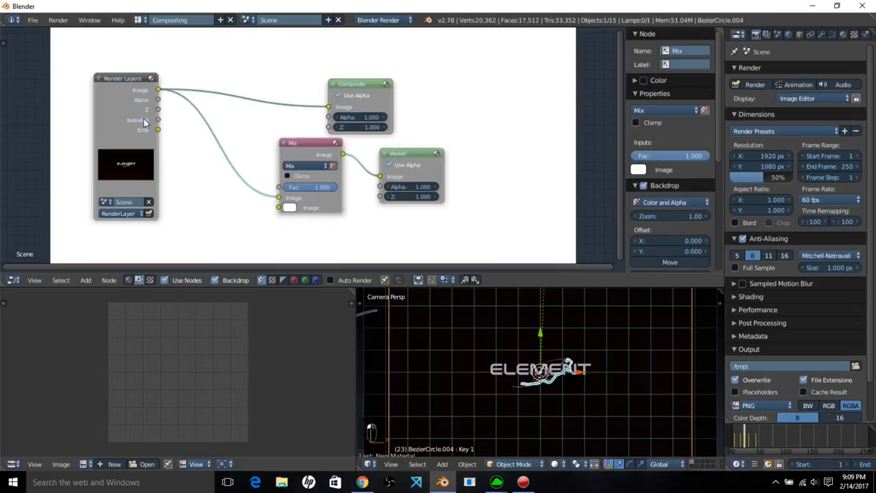
drag(160, 128, 279, 208)
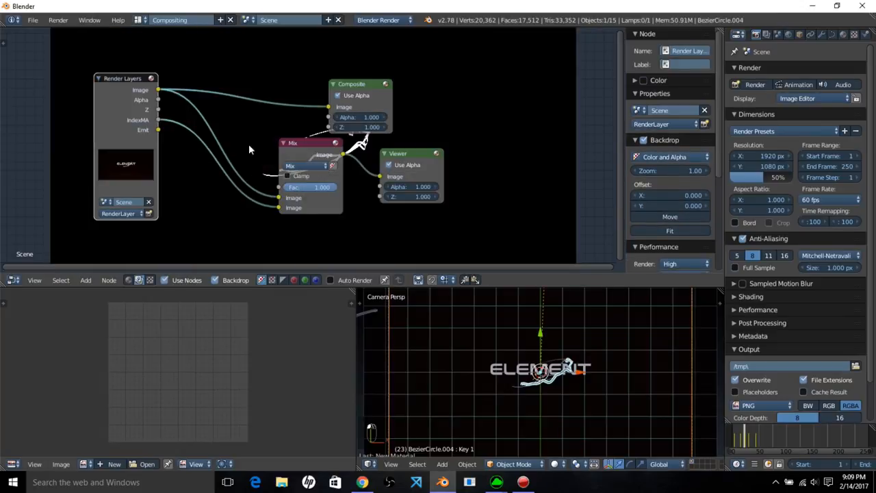
Step: Spread the Render Layers and Mix nodes apart and set the Mix node's blend mode to Add
scroll(415, 147, down, 2)
middle_drag(415, 146, 474, 156)
drag(210, 140, 104, 138)
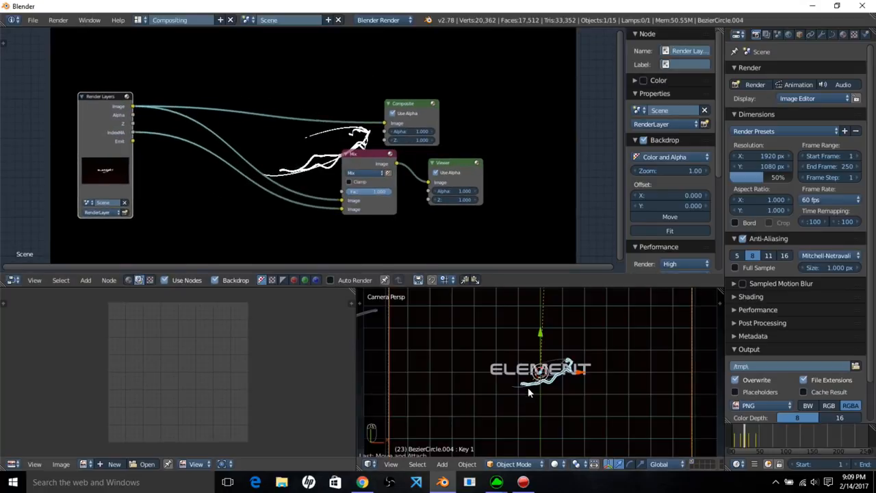
click(364, 175)
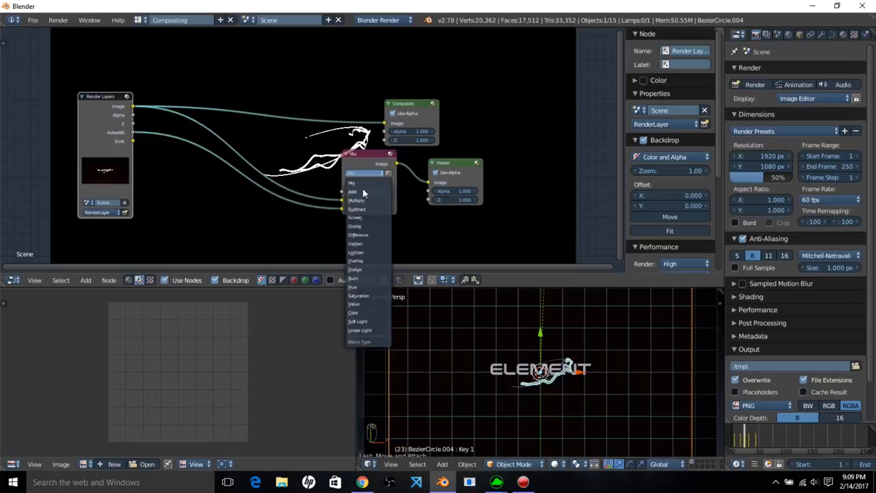
click(363, 191)
drag(363, 155, 314, 135)
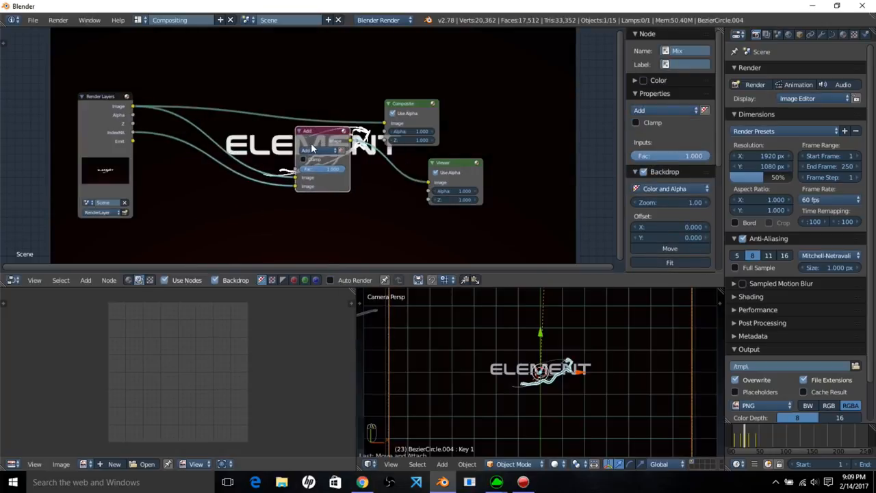
Step: Insert an ID Mask node with index 5 on the IndexMA link and place it below the Render Layers node
click(85, 281)
mouse_move(113, 219)
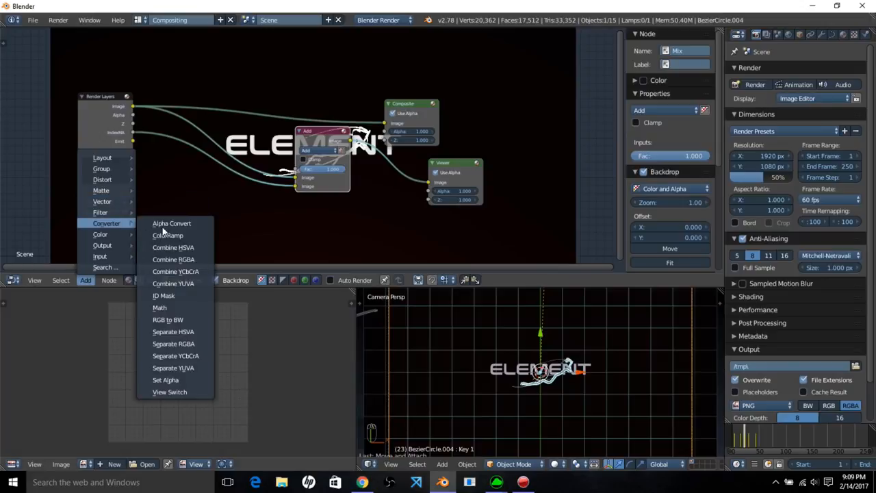
click(189, 298)
click(156, 149)
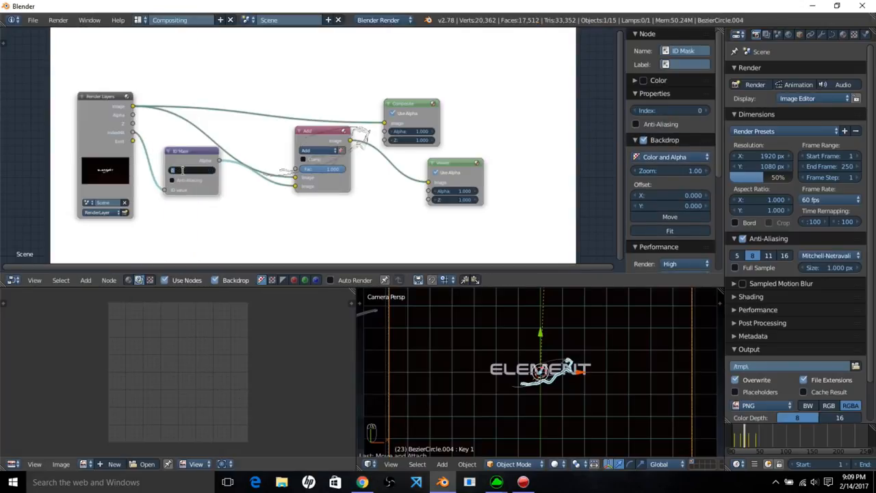
text(5)
key(Return)
middle_drag(293, 158, 358, 100)
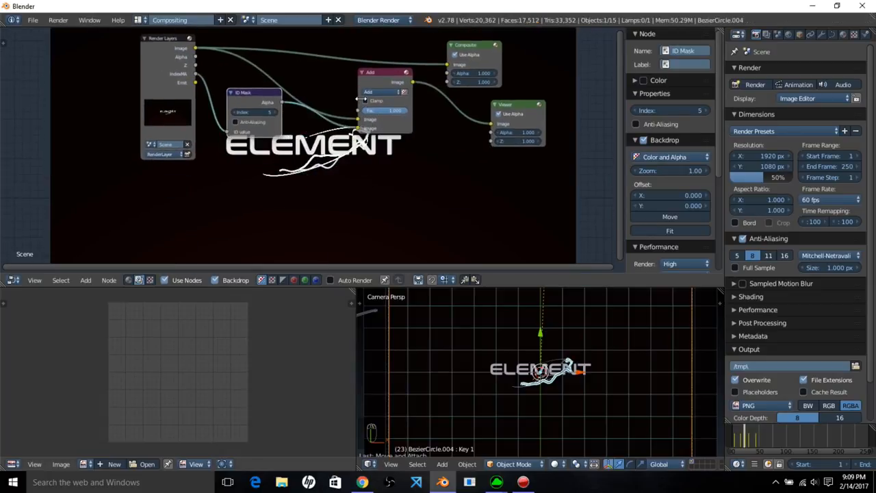
scroll(303, 87, up, 1)
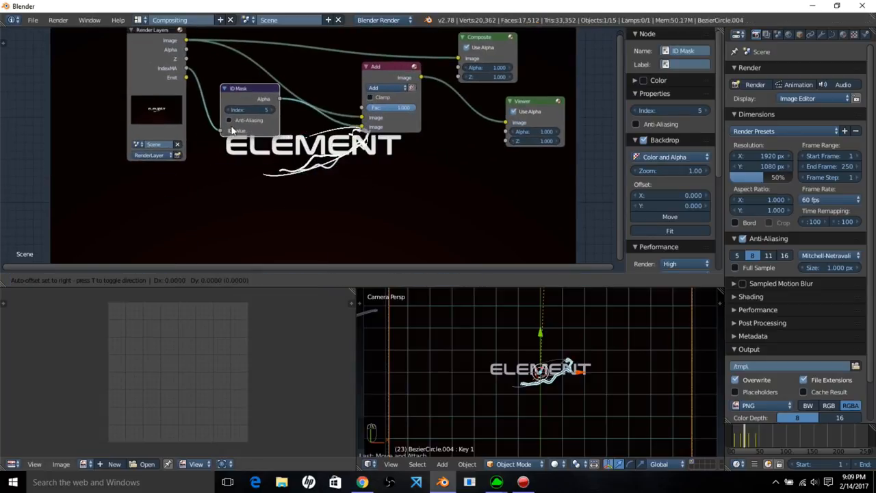
drag(244, 93, 195, 201)
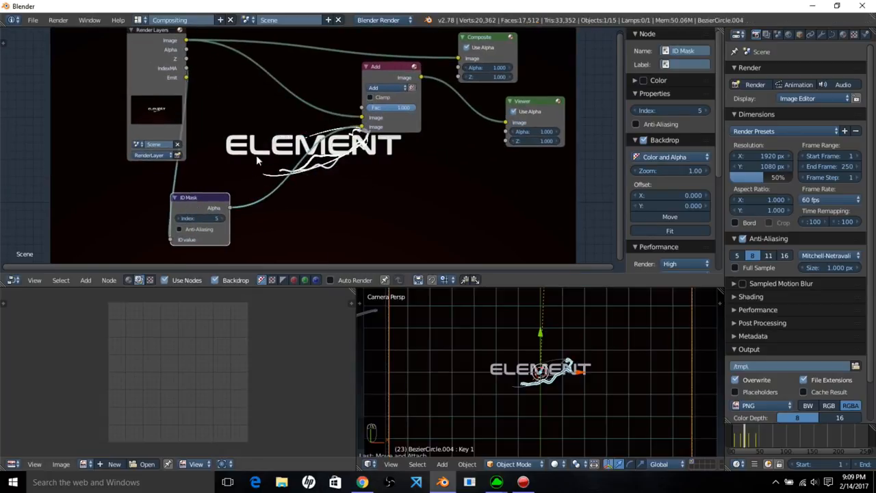
Step: Insert a Glare node after the ID Mask, set to Fog Glow with High quality and a threshold of 0
click(86, 281)
mouse_move(103, 212)
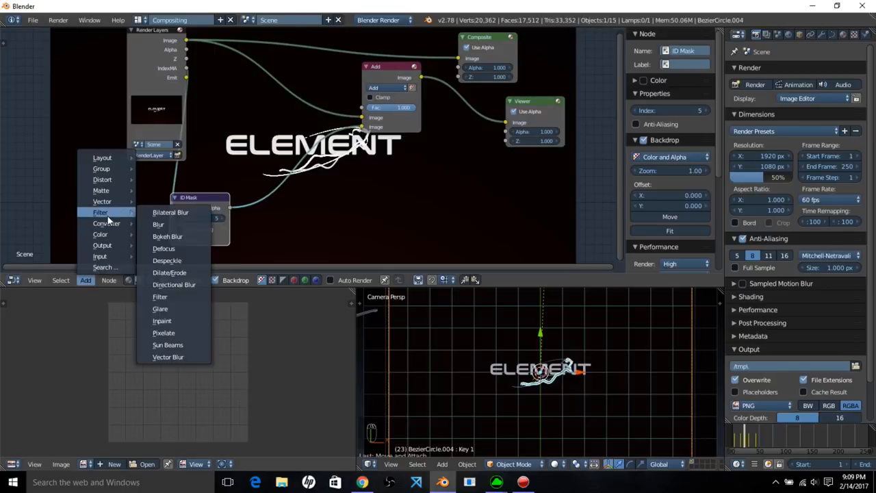
click(172, 309)
click(265, 169)
click(288, 194)
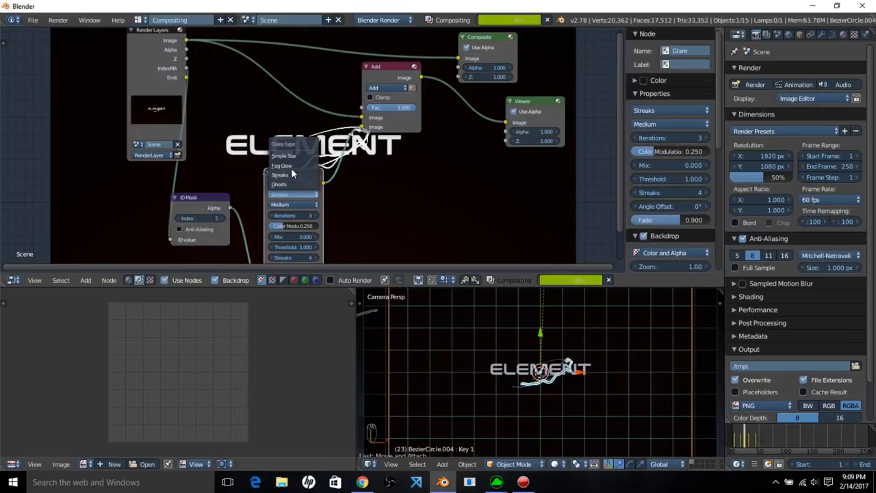
click(284, 166)
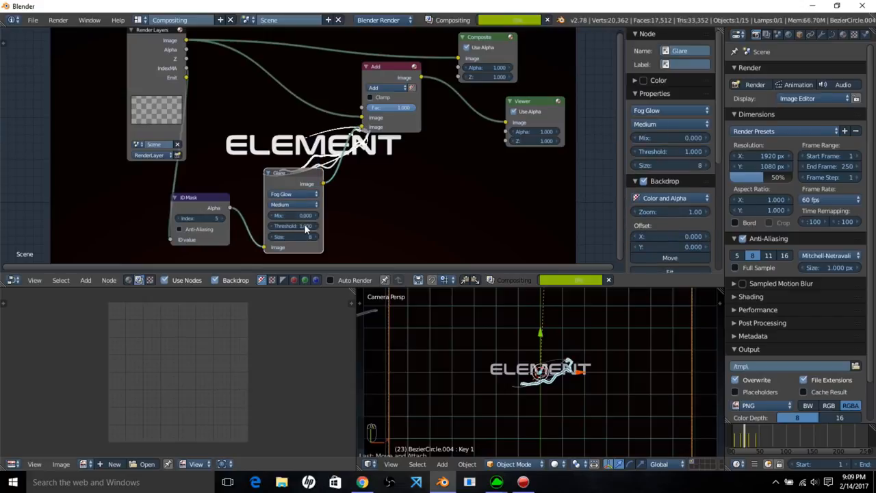
drag(305, 230, 274, 230)
click(299, 202)
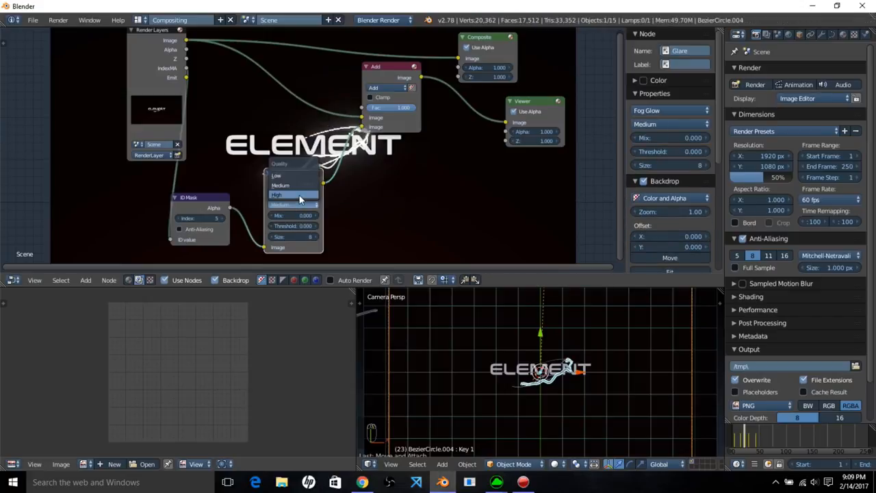
click(299, 195)
drag(300, 181, 287, 219)
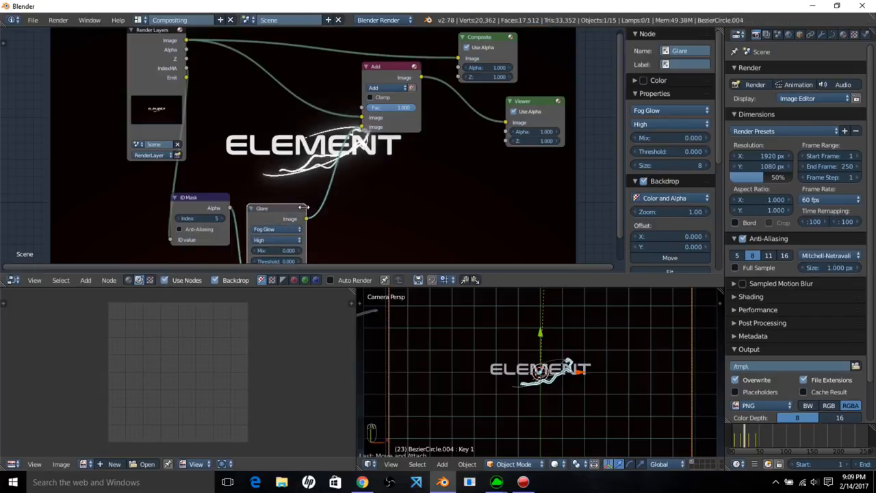
Step: Duplicate the Fog Glow Glare node and insert the copy between the first Glare and the Add node
key(shift+d)
click(415, 194)
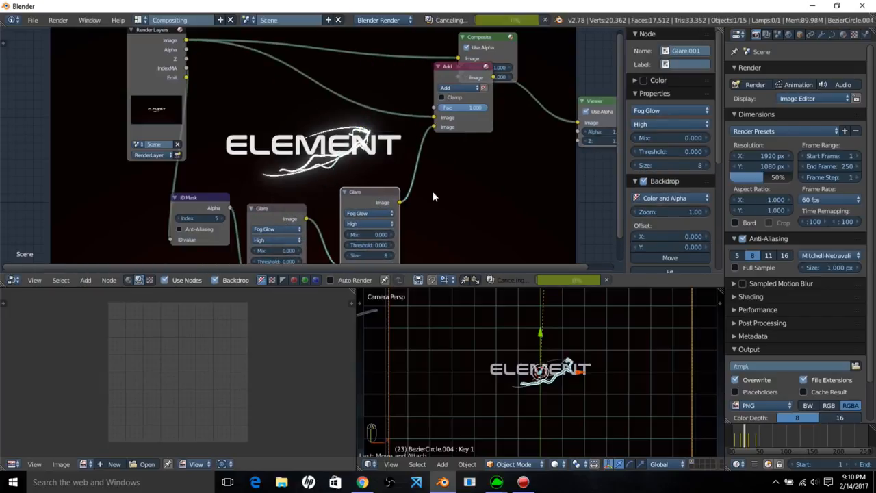
middle_drag(433, 197, 330, 192)
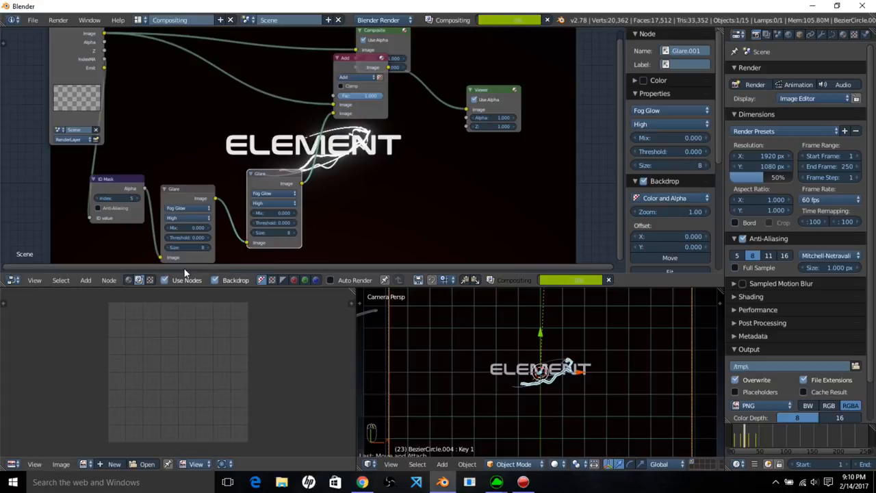
Step: Insert an RGB Curves node between the second Glare and the Add node
click(86, 279)
mouse_move(112, 234)
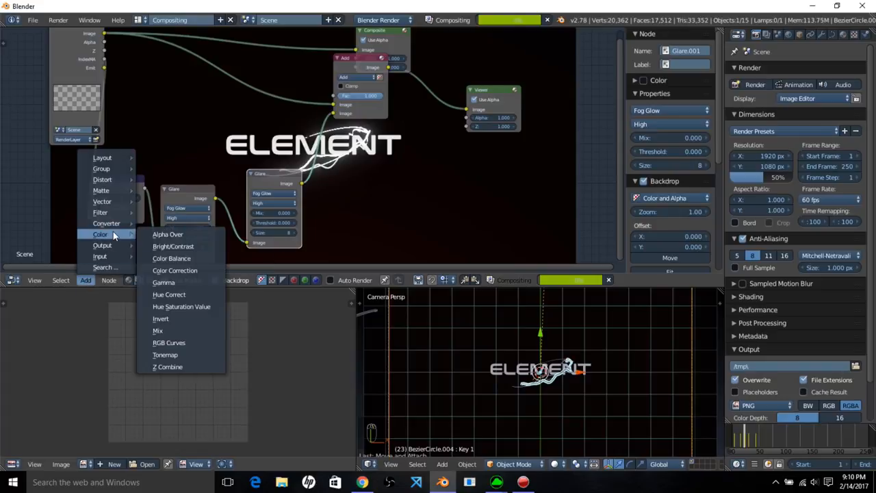
click(171, 342)
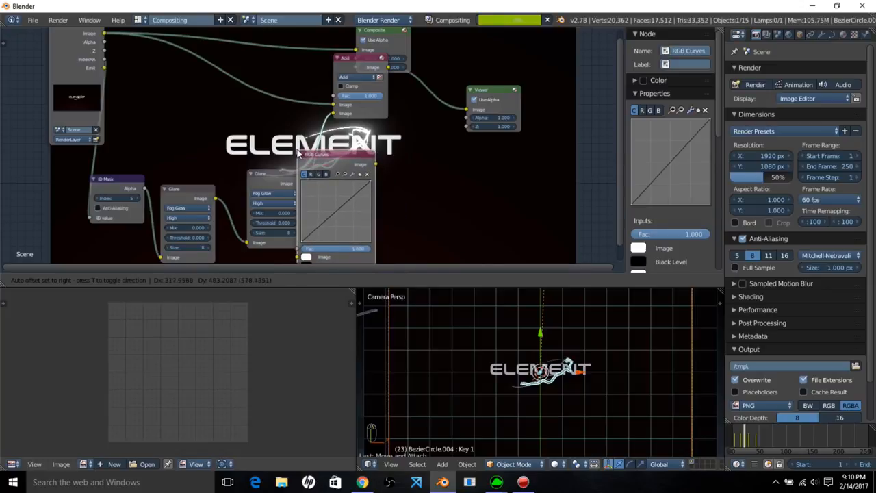
click(338, 176)
Step: Raise the red curve to about X 0.322, Y 0.625 and lower the blue curve to about X 0.700, Y 0.312
click(363, 175)
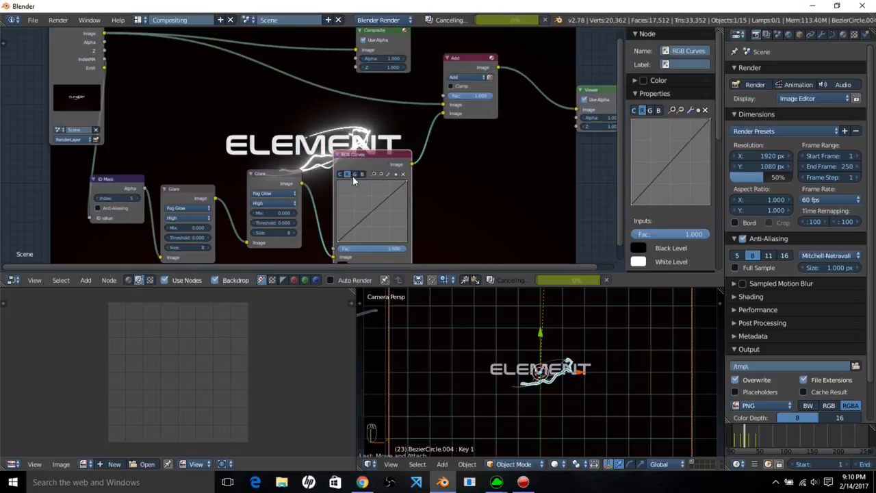
drag(375, 206, 365, 205)
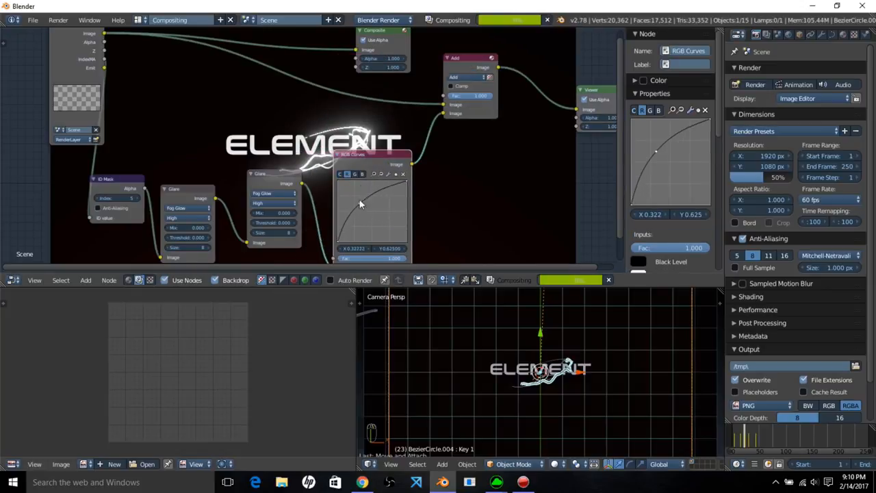
click(362, 174)
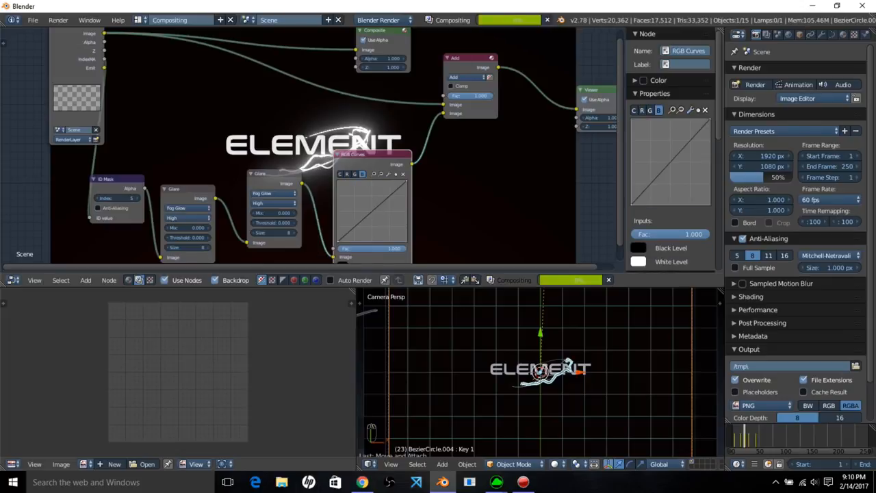
drag(372, 211, 385, 223)
Step: Move the Composite node beyond the Viewer and feed it from the Add node's output
scroll(431, 185, down, 2)
middle_drag(430, 132, 343, 174)
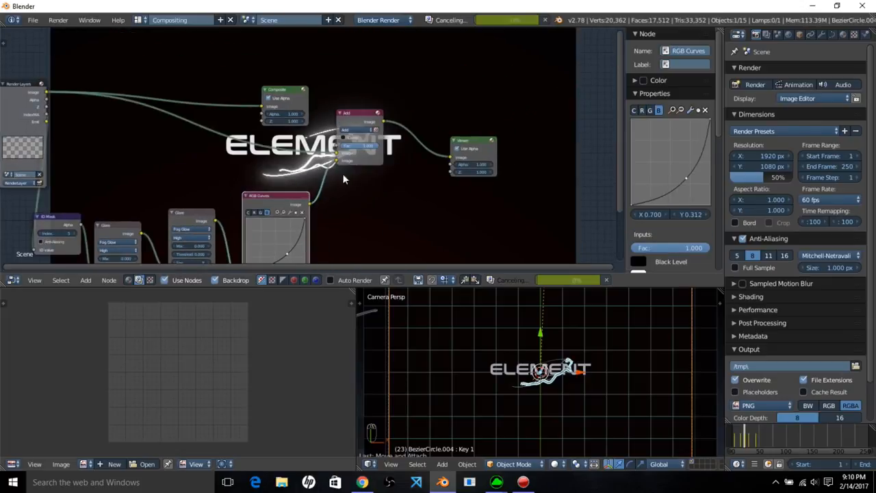
drag(285, 86, 532, 88)
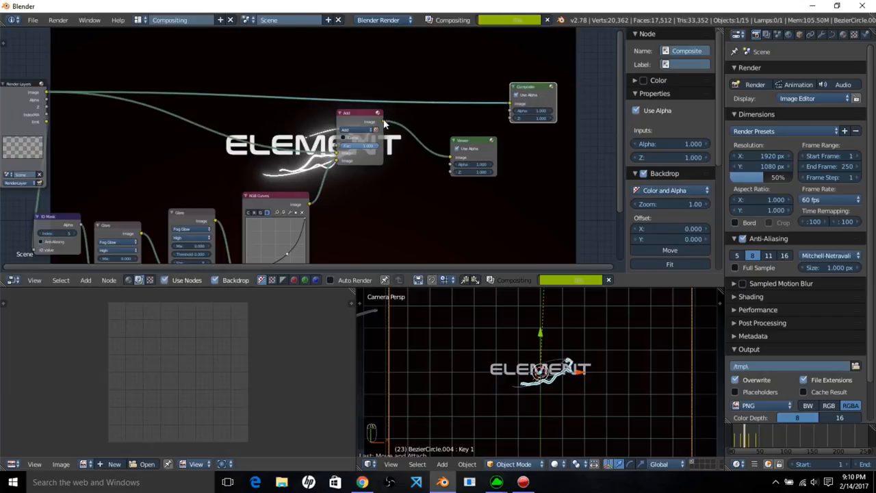
drag(382, 121, 516, 106)
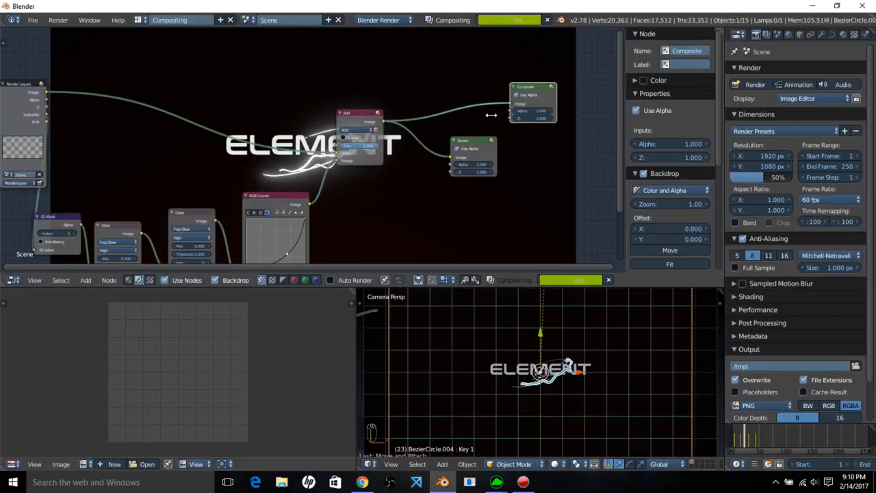
Step: Shift the glow from orange to red in the RGB Curves node, with the red curve point at about X 0.278, Y 0.694
middle_drag(433, 155, 369, 113)
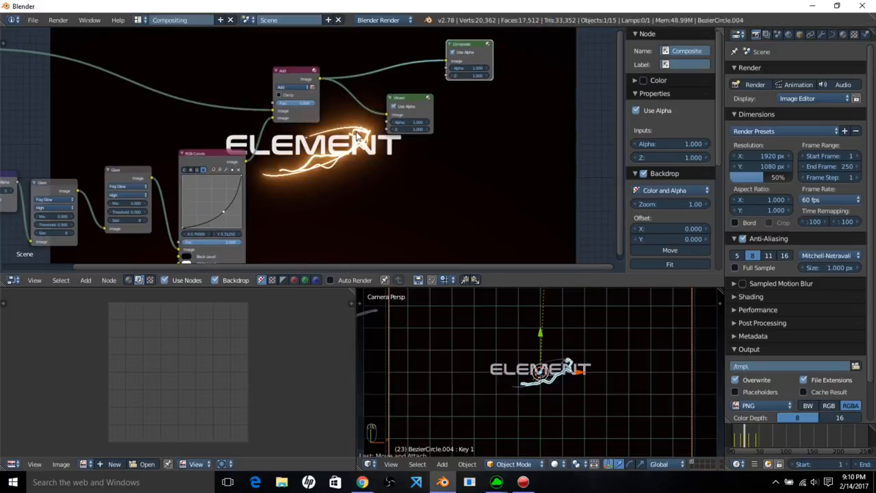
drag(222, 211, 200, 195)
click(191, 169)
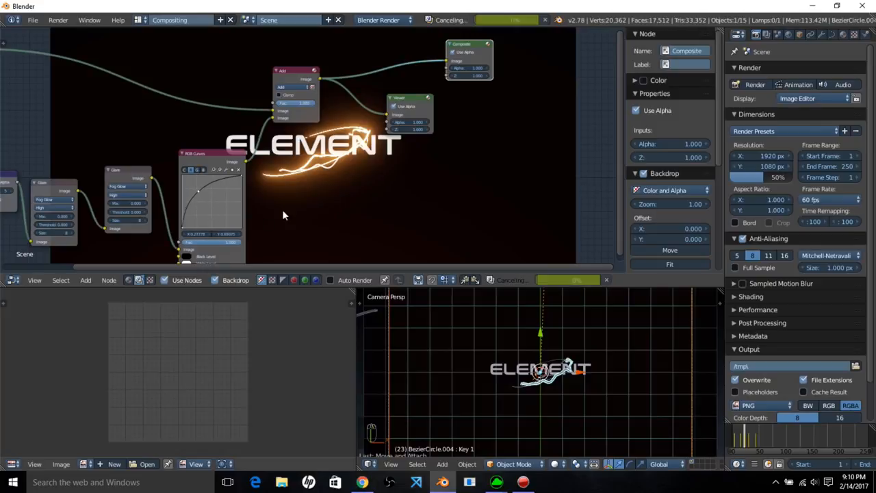
scroll(293, 203, down, 1)
middle_drag(277, 175, 254, 143)
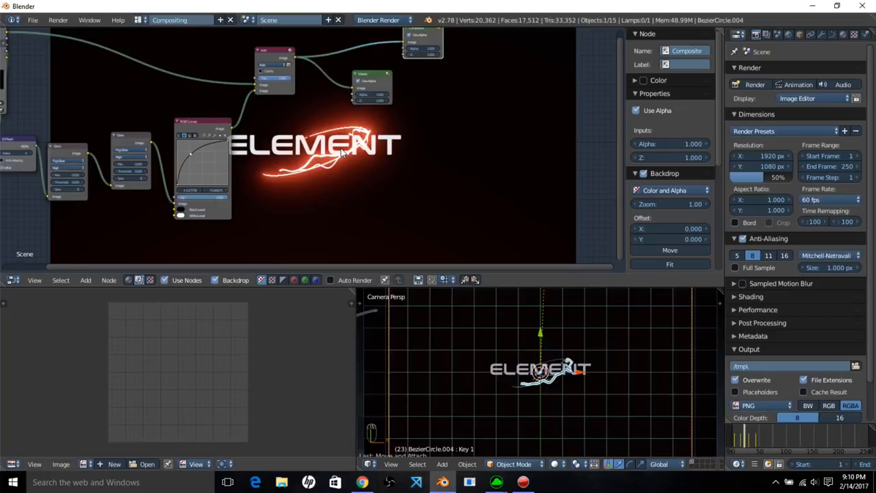
Step: Rearrange the RGB Curves, Glare and ID Mask nodes to make room between the second Glare and the RGB Curves
scroll(341, 154, up, 1)
scroll(341, 153, down, 2)
middle_drag(220, 145, 253, 130)
drag(262, 119, 339, 139)
drag(118, 129, 131, 150)
drag(67, 125, 100, 70)
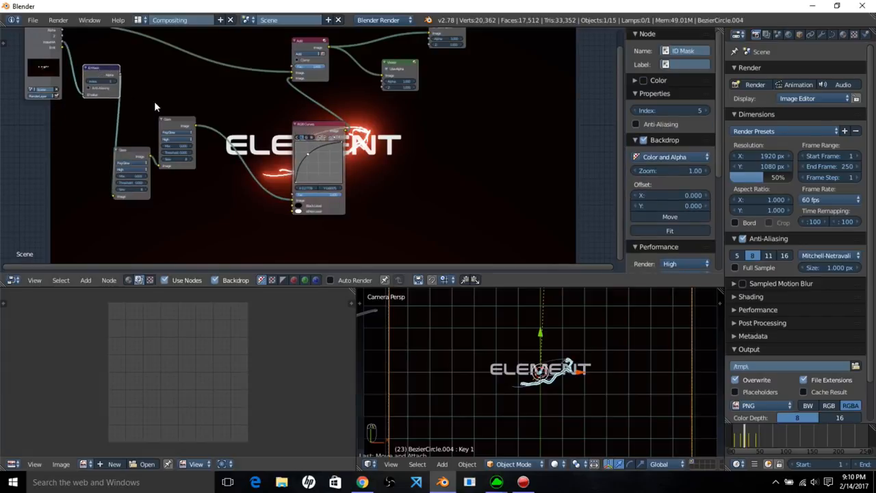
Step: Duplicate the second Glare node and insert the copy before the RGB Curves node to strengthen the glow
click(173, 124)
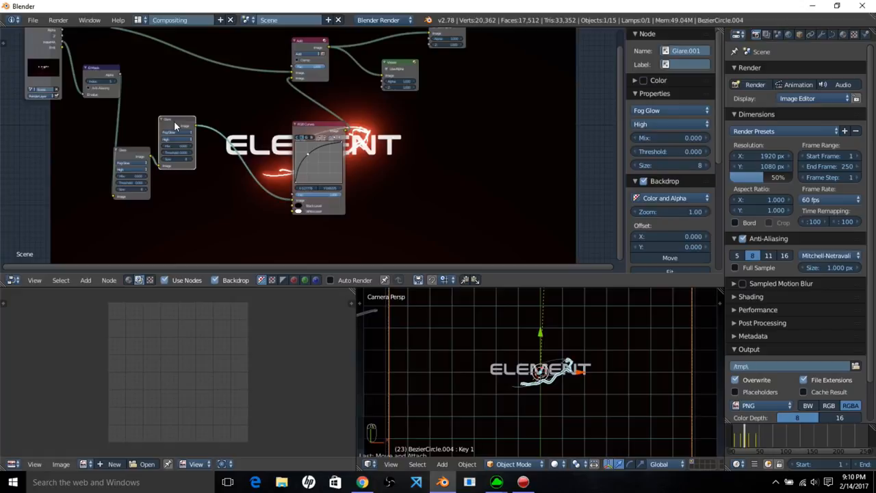
key(shift+d)
click(244, 161)
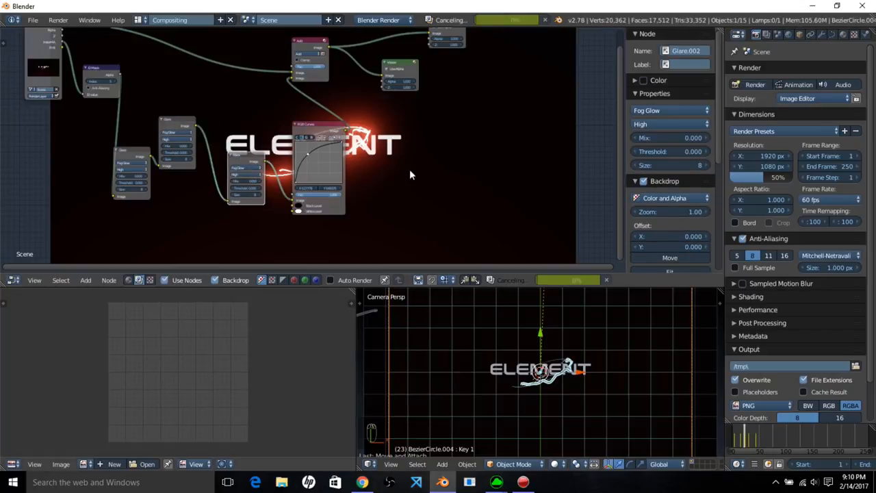
scroll(318, 180, up, 2)
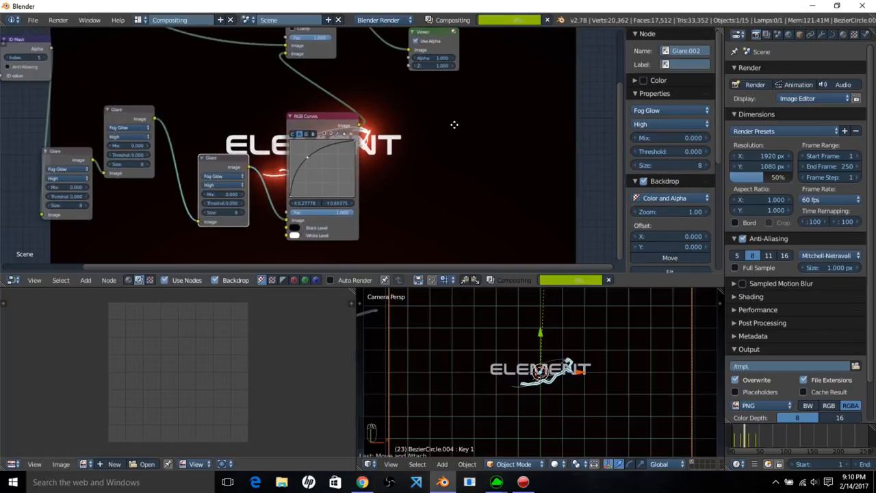
middle_drag(454, 124, 338, 145)
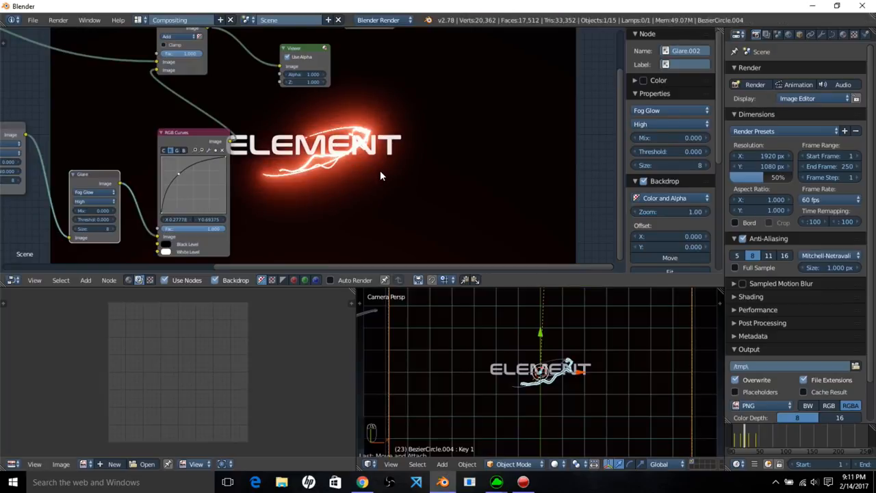
scroll(316, 170, up, 3)
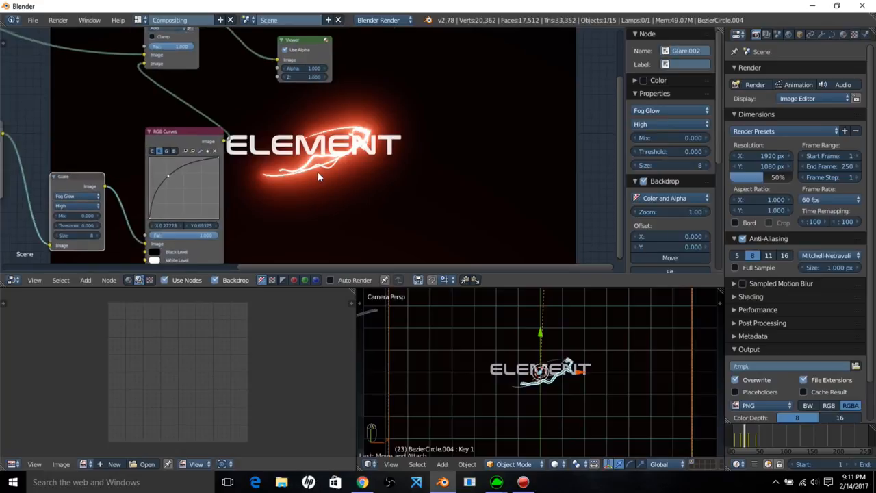
Step: Move the Viewer node farther away and insert a duplicate of the Add node between the existing Add node and the Viewer
scroll(323, 170, down, 4)
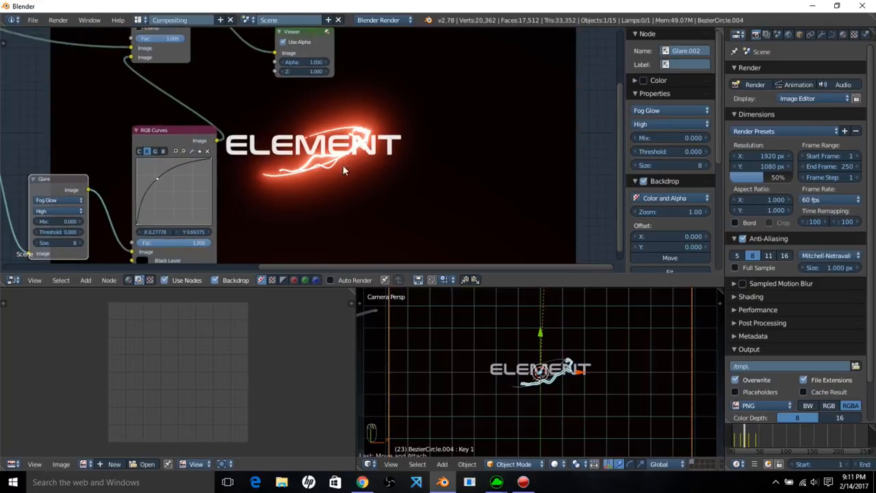
scroll(329, 130, down, 1)
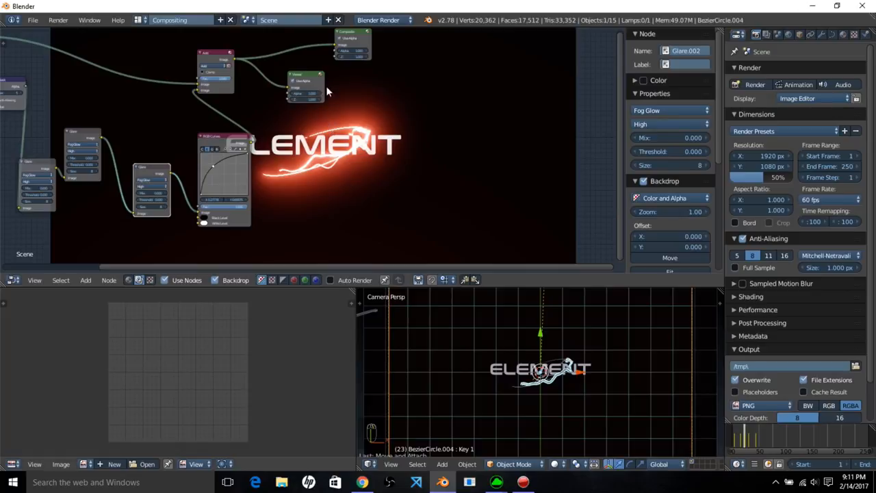
drag(317, 76, 531, 77)
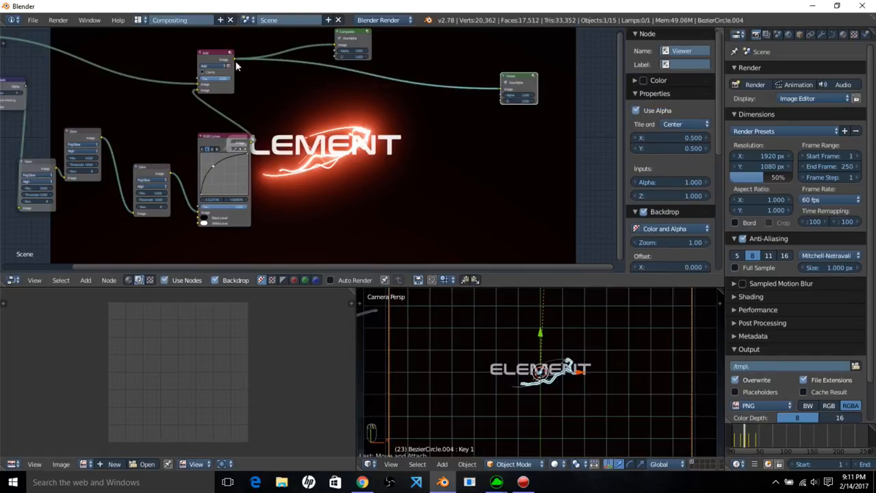
click(221, 59)
key(shift+d)
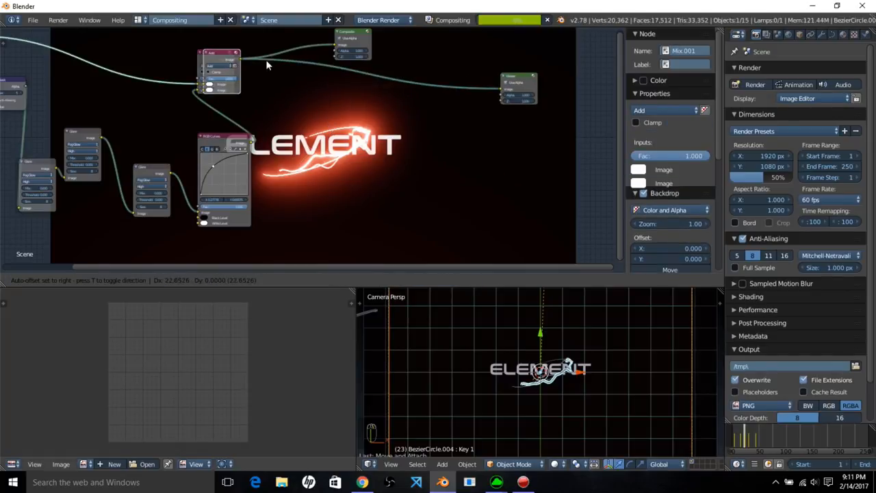
click(370, 70)
Step: Duplicate the chain of ID Mask, three Glare and RGB Curves nodes and place the copy below the original
scroll(270, 156, down, 1)
scroll(270, 156, down, 1)
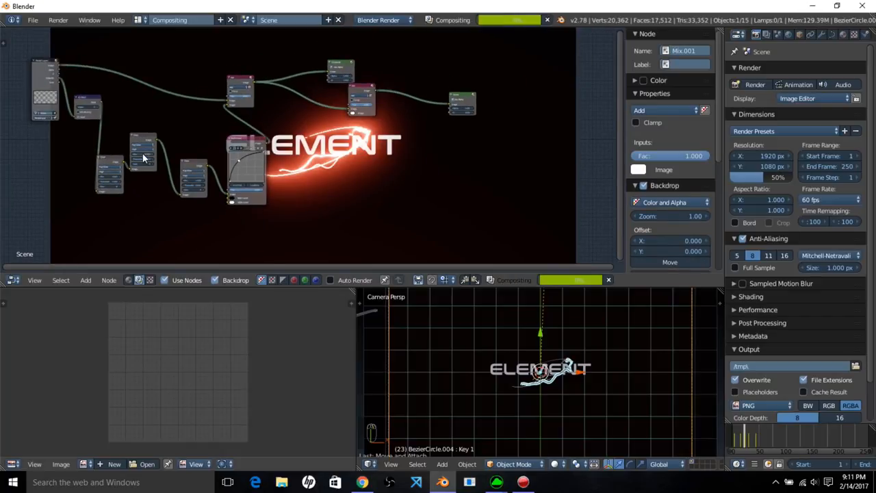
key(b)
drag(78, 112, 231, 198)
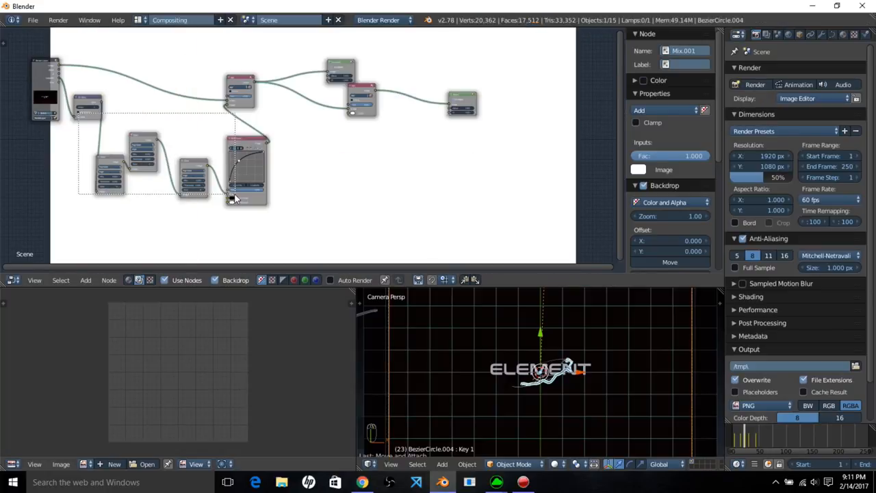
key(shift+d)
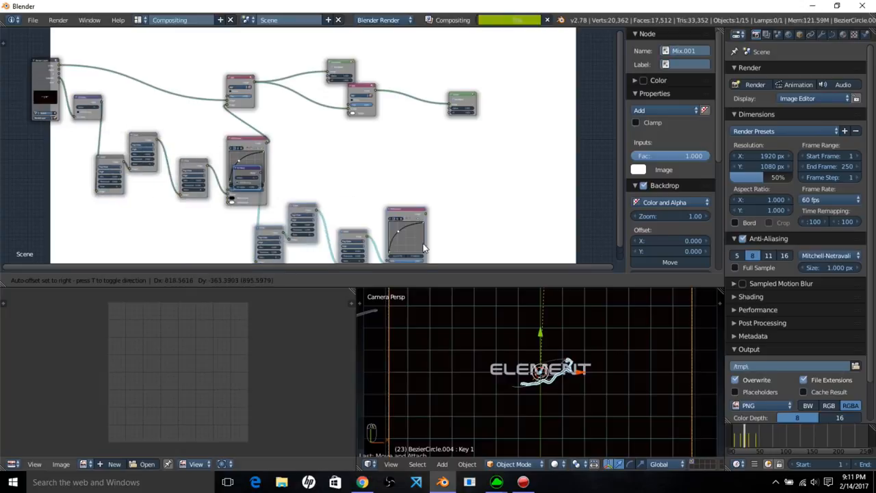
click(266, 277)
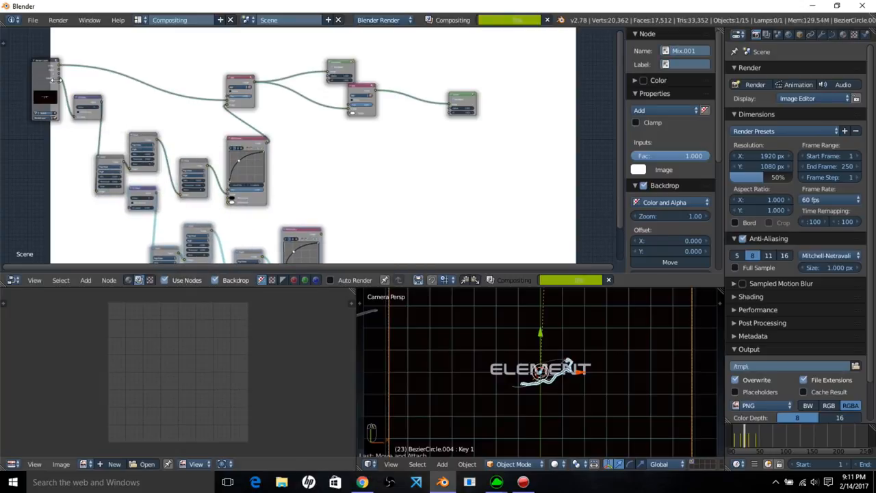
Step: Feed the copied ID Mask from the render layer's IndexMA output with index 6, and link the copied RGB Curves to the second Add node
drag(59, 81, 131, 199)
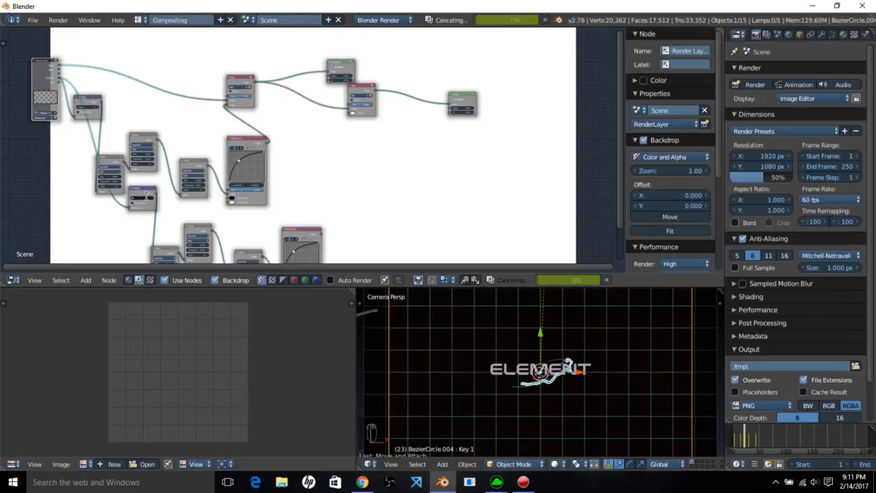
middle_drag(145, 195, 210, 112)
scroll(210, 110, up, 2)
middle_drag(326, 112, 218, 198)
drag(251, 232, 280, 94)
Step: Shift the copied RGB Curves node's colour towards blue, with the blue curve point at about X 0.300, Y 0.643
middle_drag(218, 241, 212, 180)
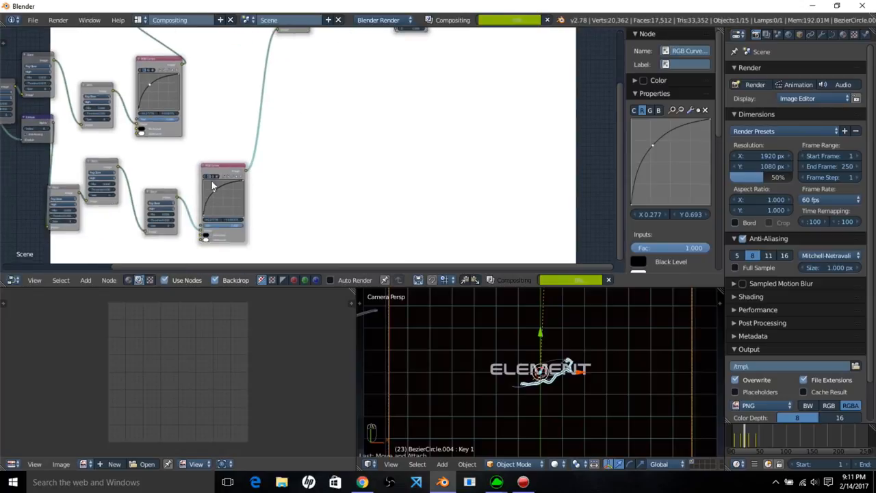
mouse_move(214, 191)
mouse_down()
mouse_move(230, 197)
mouse_move(215, 193)
mouse_up()
click(218, 176)
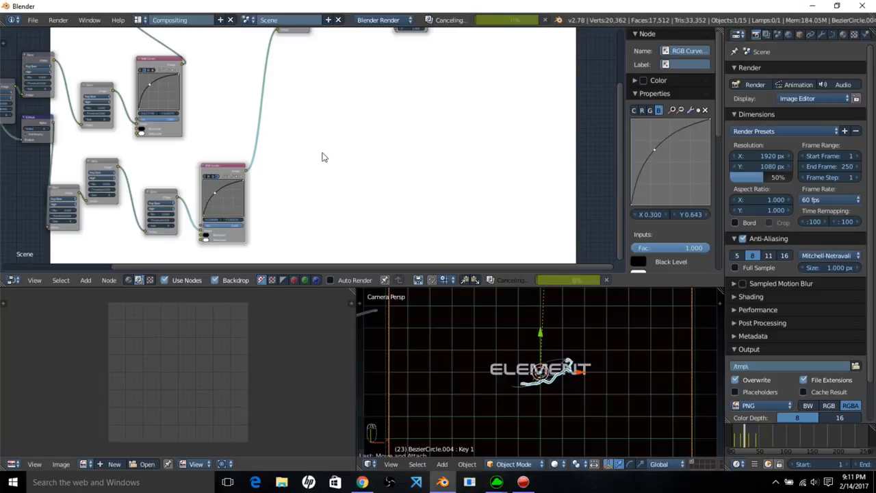
middle_drag(322, 157, 326, 233)
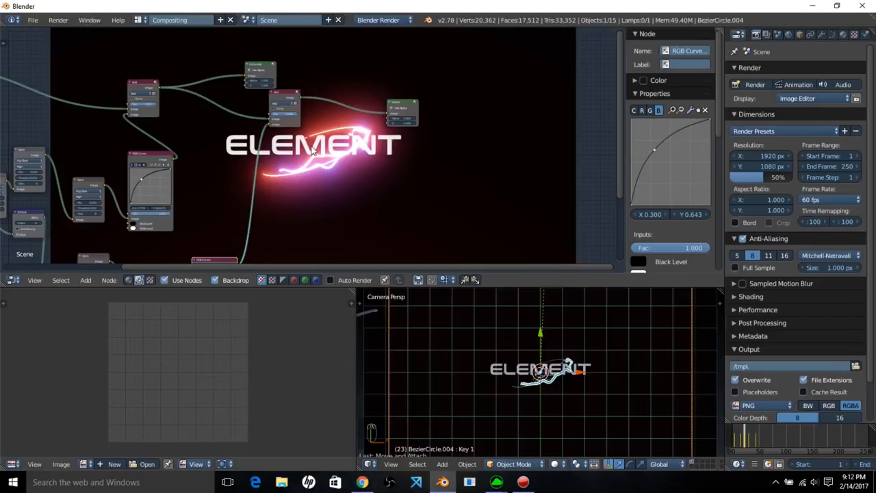
Step: Feed the Composite node from the second Add node's output and move it beside the Viewer
scroll(324, 86, up, 2)
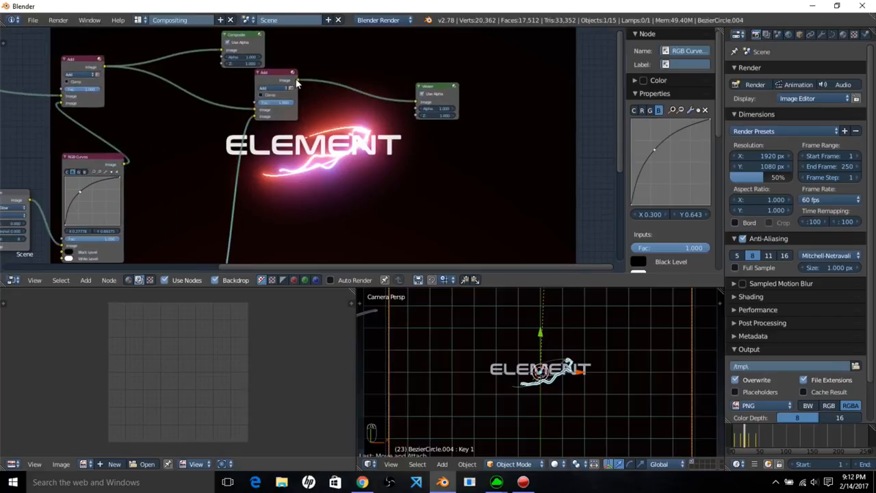
drag(297, 80, 227, 50)
middle_drag(228, 54, 246, 48)
drag(261, 34, 424, 46)
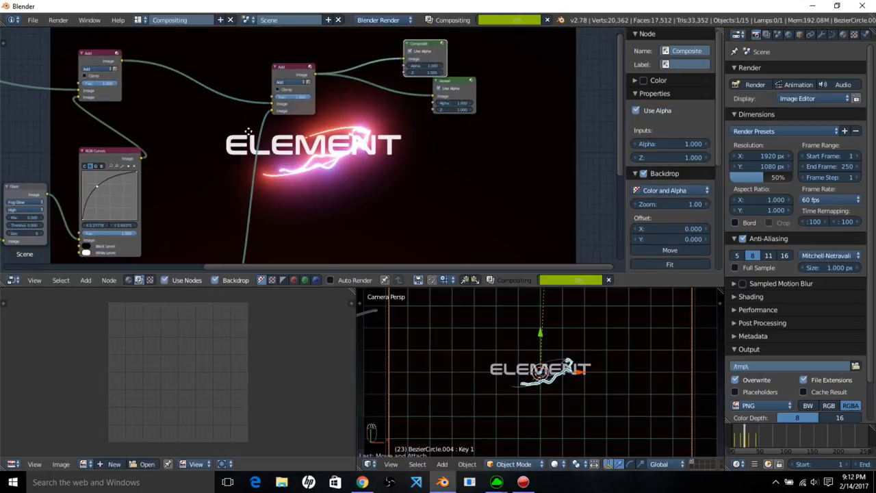
Step: Show the Viewer Node image in the image editor and inspect the two-coloured glow around the lines
middle_drag(179, 141, 445, 122)
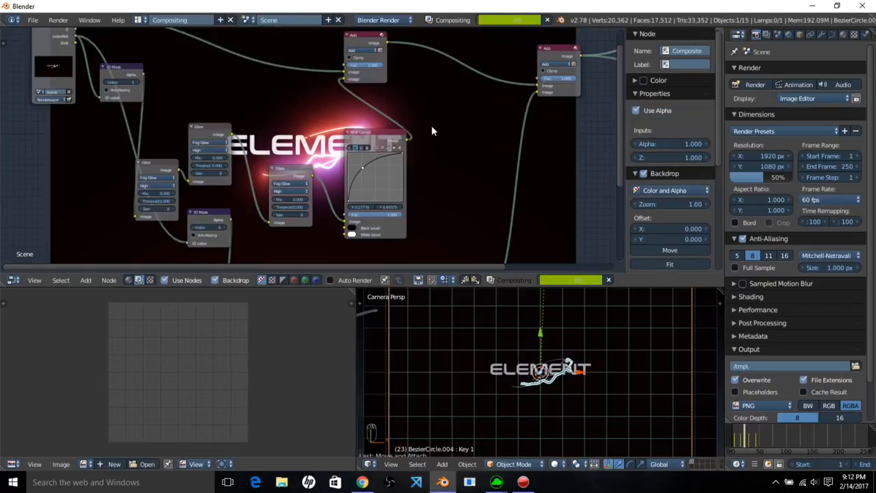
click(83, 464)
click(117, 365)
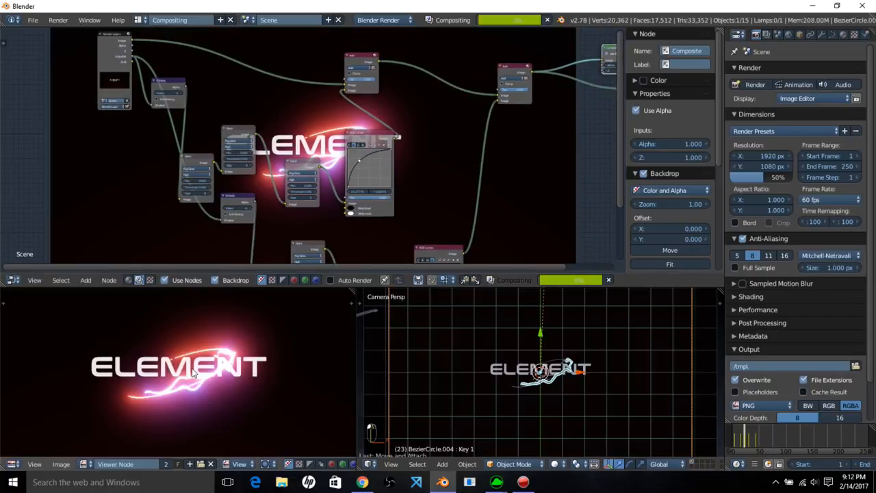
scroll(192, 368, down, 3)
middle_drag(192, 368, 205, 337)
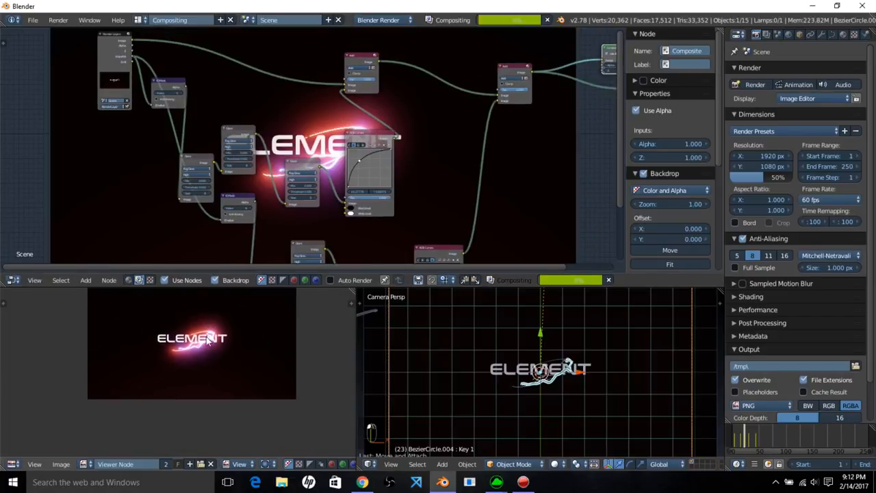
scroll(205, 337, up, 3)
scroll(206, 327, up, 5)
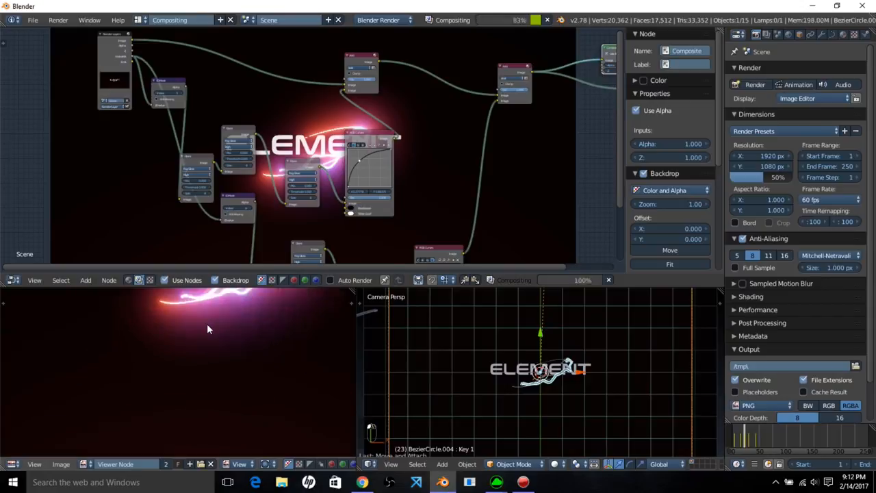
scroll(260, 137, down, 2)
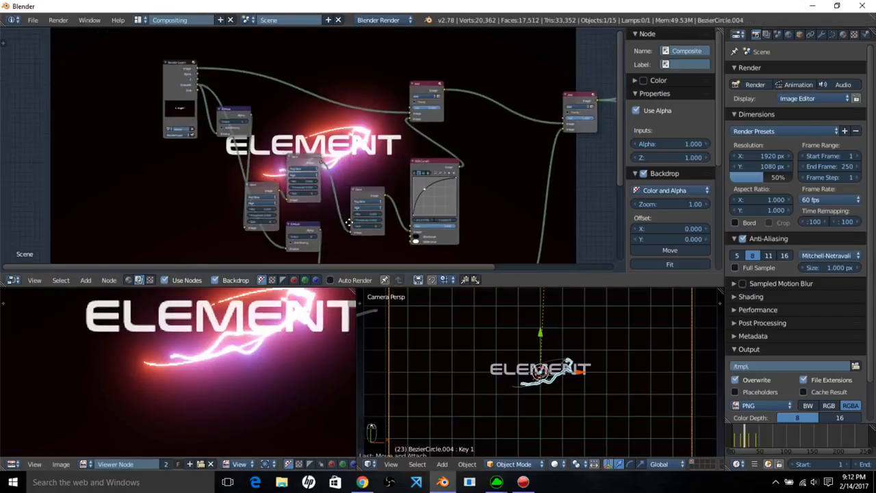
Step: Move the original ID Mask node aside and insert a Blur node between it and the first Glare
middle_drag(240, 130, 259, 143)
click(253, 145)
drag(253, 145, 187, 211)
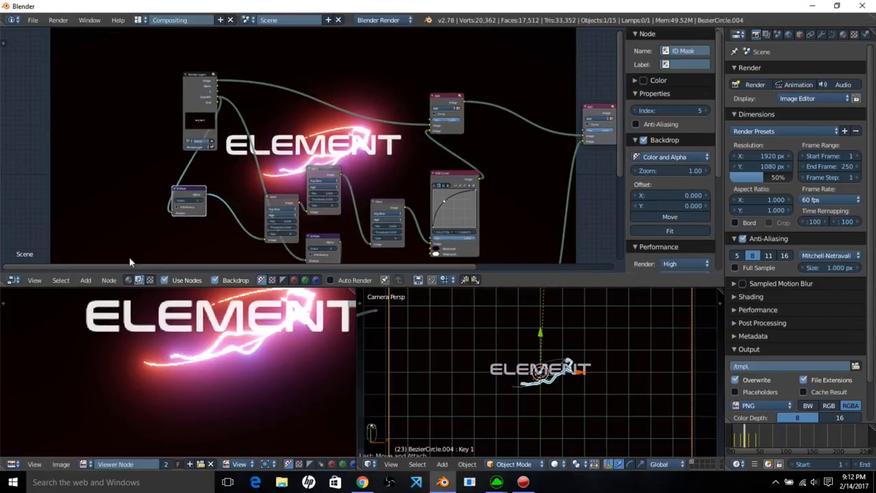
click(86, 280)
mouse_move(107, 212)
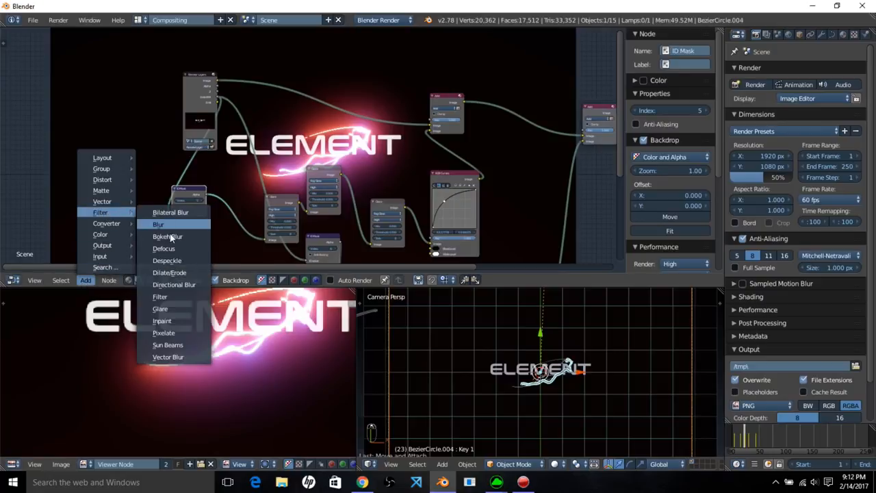
click(180, 226)
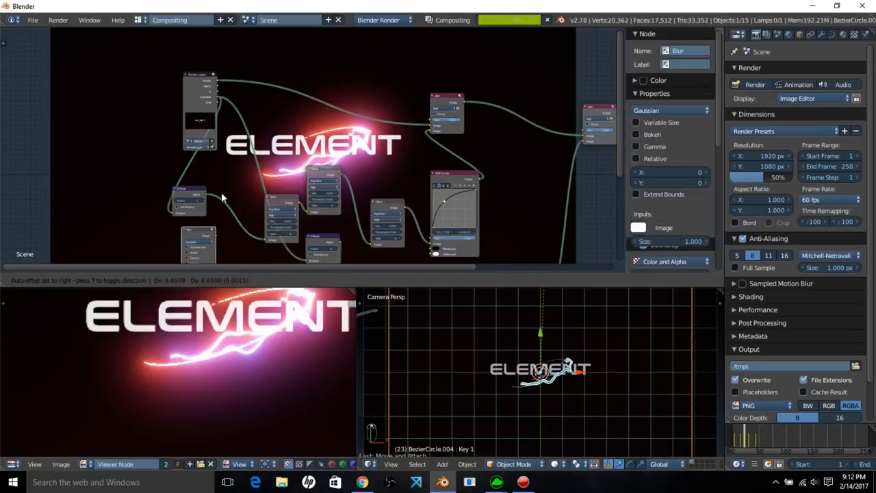
click(227, 197)
Step: Set the Blur node to Fast Gaussian with X and Y both at 3
middle_drag(230, 198, 203, 115)
scroll(203, 115, up, 3)
scroll(196, 116, up, 1)
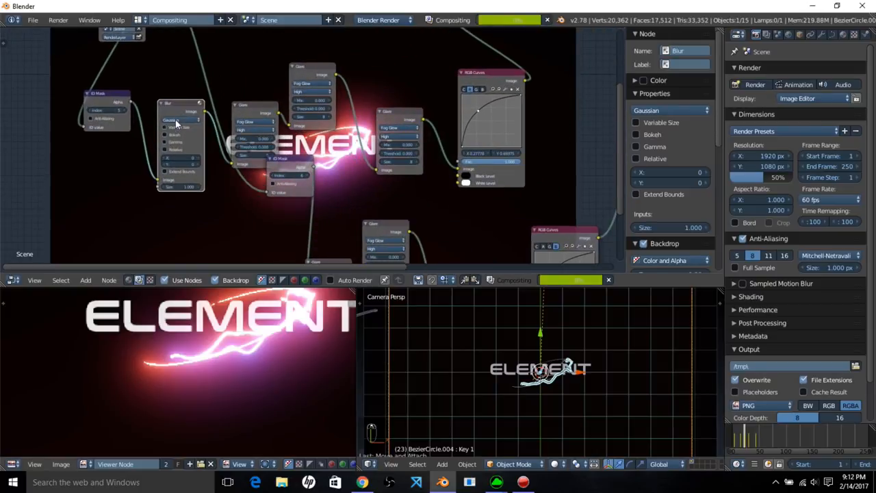
click(182, 120)
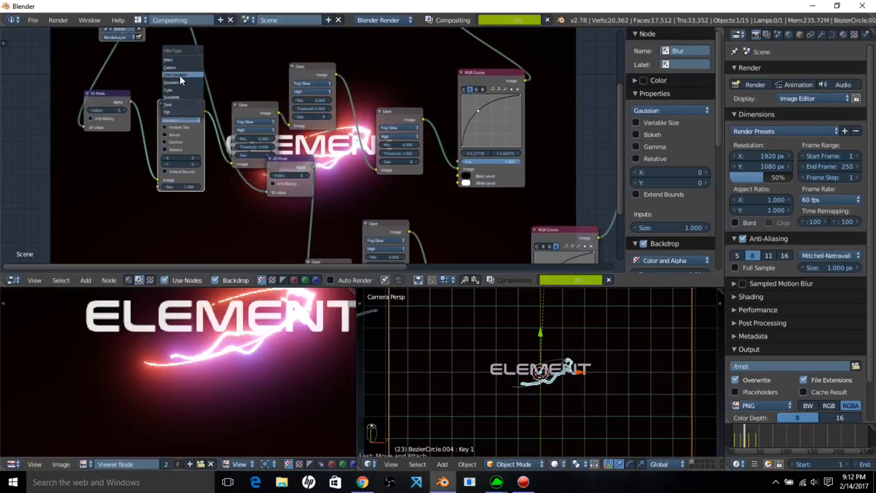
click(179, 74)
scroll(181, 128, up, 2)
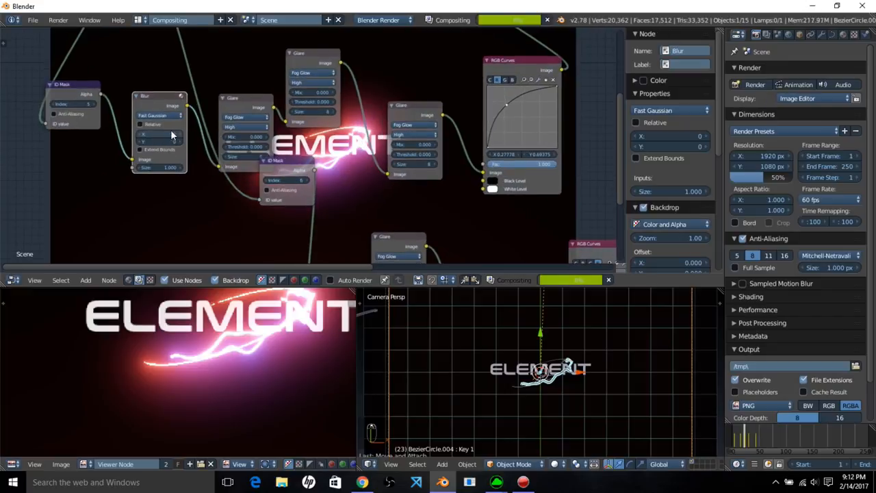
click(169, 133)
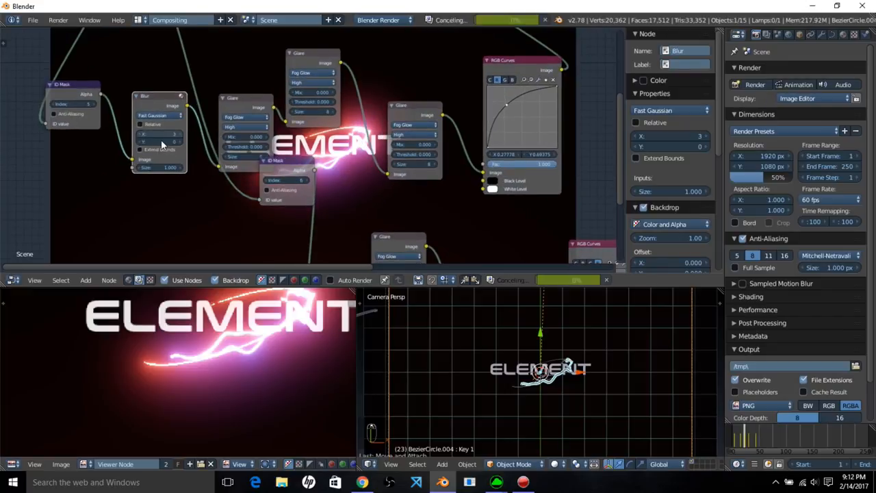
text(3)
key(Return)
text(3)
key(Return)
Step: Examine the blurred line glow in the node backdrop and compare it with the full Viewer image
middle_drag(400, 58, 306, 141)
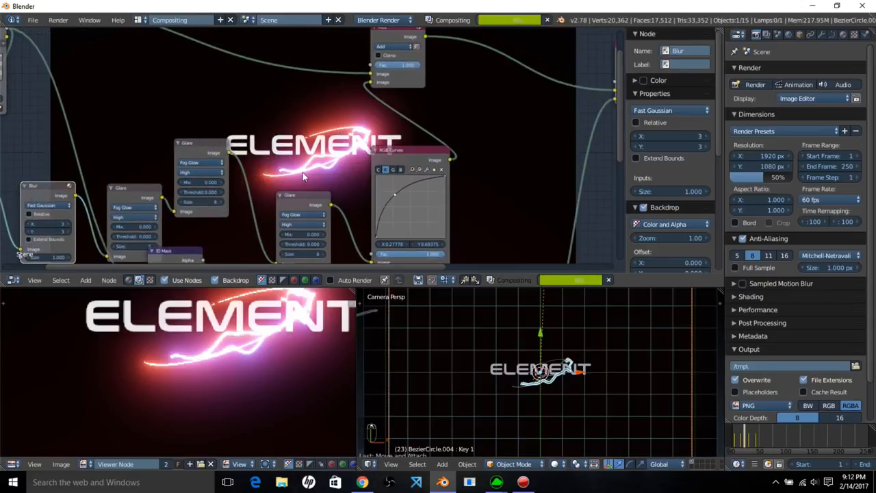
middle_drag(299, 176, 297, 182)
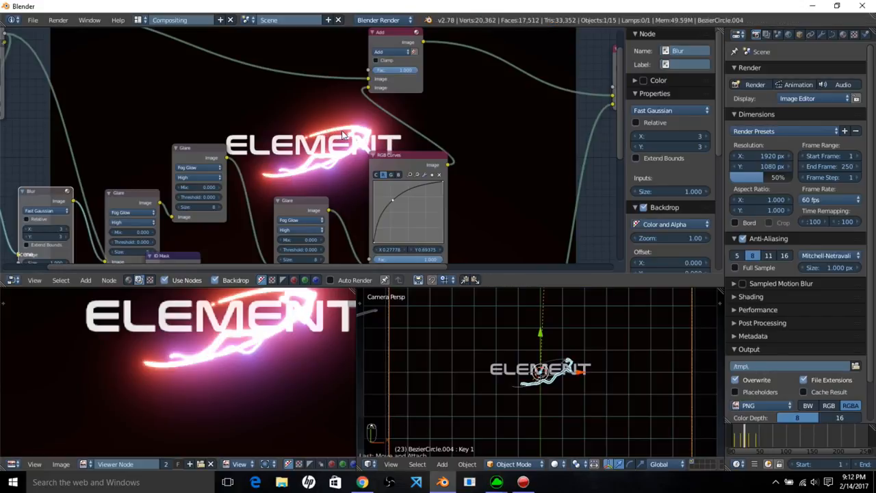
scroll(336, 169, down, 1)
middle_drag(336, 169, 337, 145)
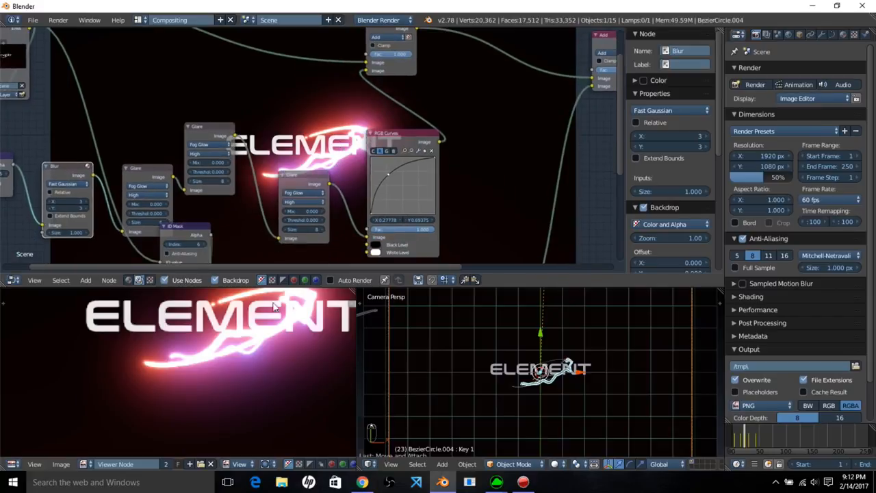
scroll(274, 307, down, 5)
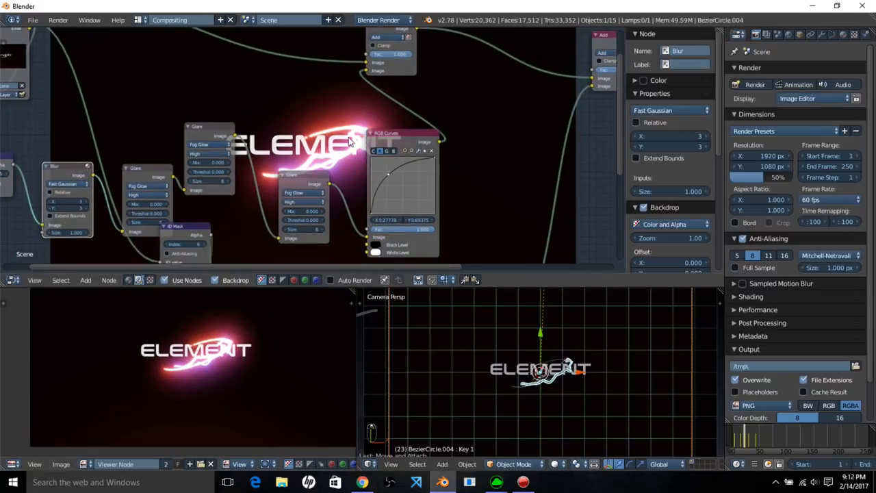
middle_drag(256, 335, 223, 369)
scroll(228, 373, down, 2)
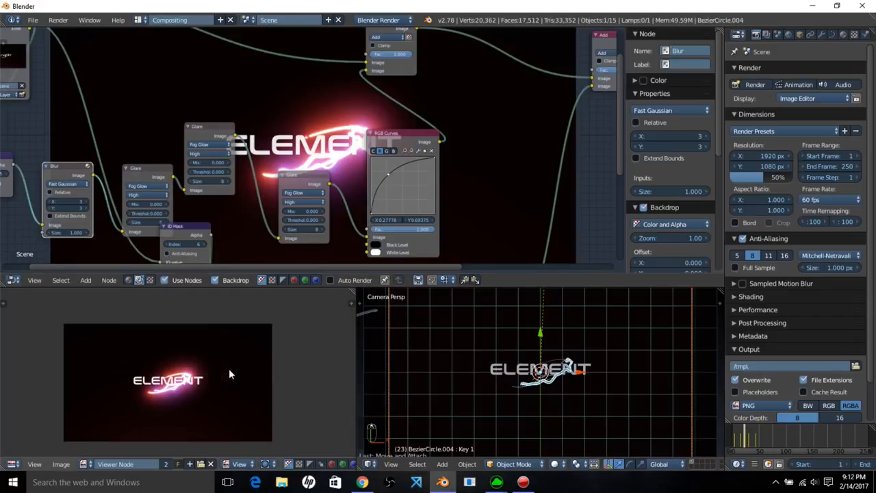
Step: Move the current frame to 24 and set the render output's file format to MPEG
drag(735, 438, 744, 440)
scroll(762, 365, down, 2)
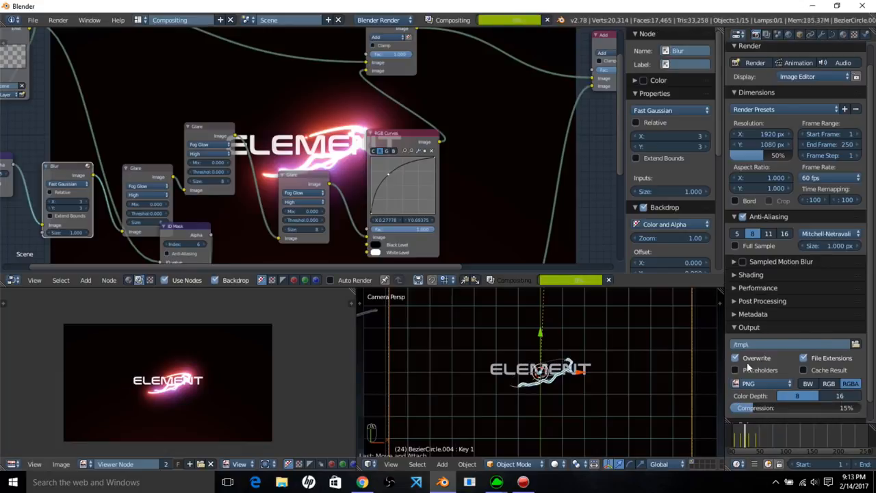
click(756, 362)
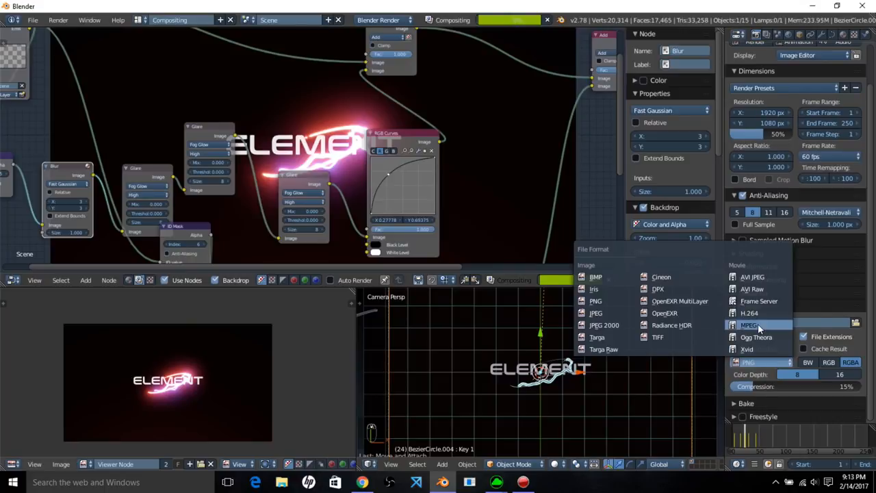
click(757, 324)
Step: Set the video encoding to the MPEG-4 format with the MPEG-4(divx) codec and a bitrate of 14000
scroll(770, 375, down, 1)
scroll(771, 374, down, 1)
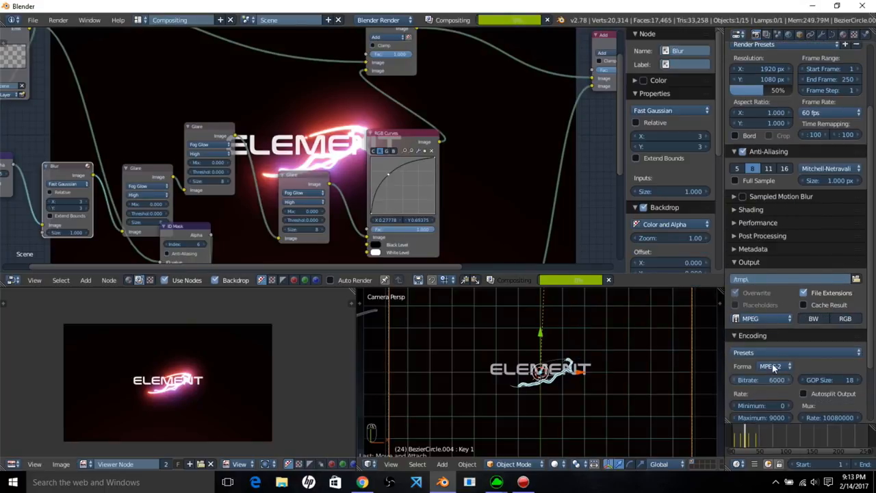
click(772, 366)
click(808, 340)
click(841, 366)
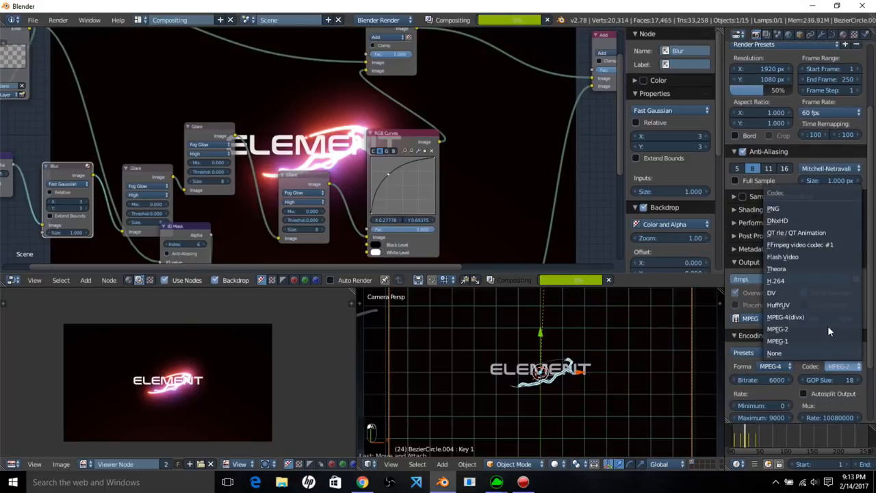
click(814, 341)
click(767, 380)
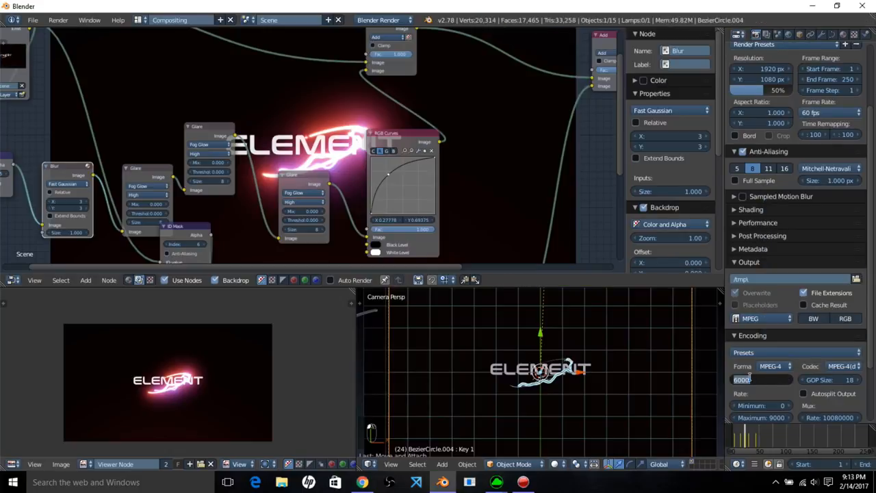
text(14000)
key(Return)
Step: Set the encoding buffer to 2000 and the audio codec to MP3
scroll(752, 384, down, 2)
click(753, 384)
text(2)
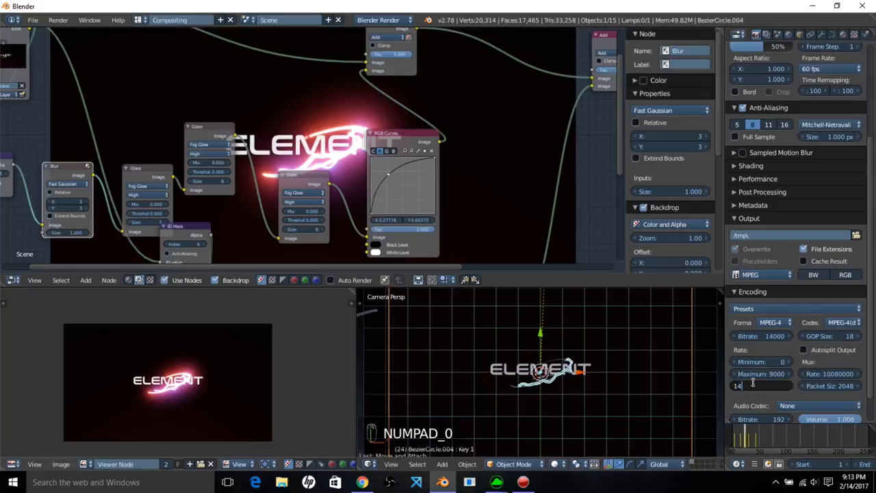
key(Return)
click(808, 404)
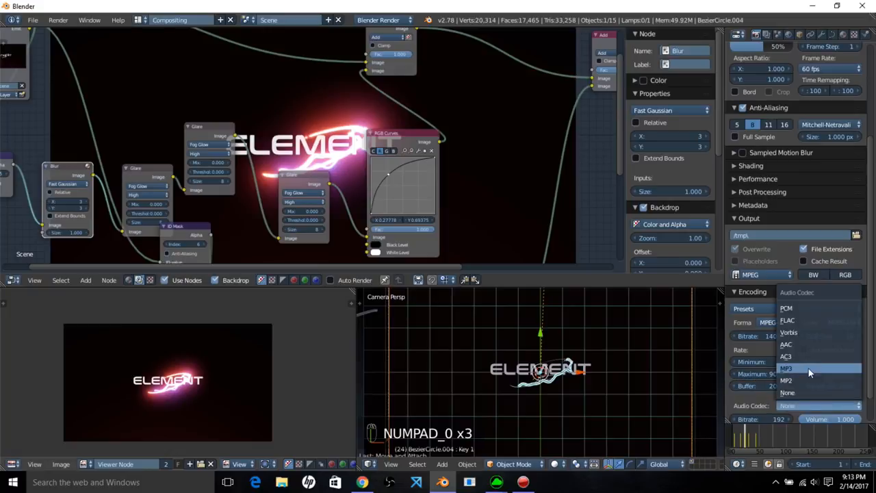
click(808, 368)
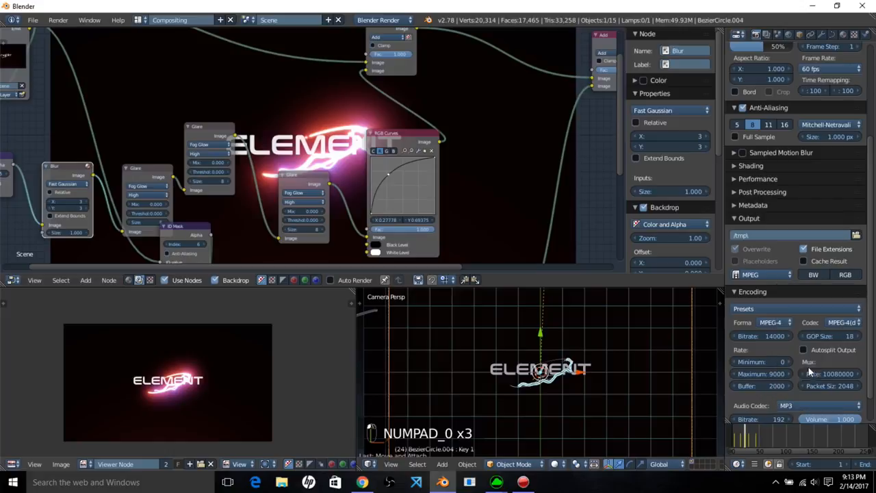
Step: Set the render output path to a file named ELEMENT in the Desktop folder
click(856, 235)
click(31, 159)
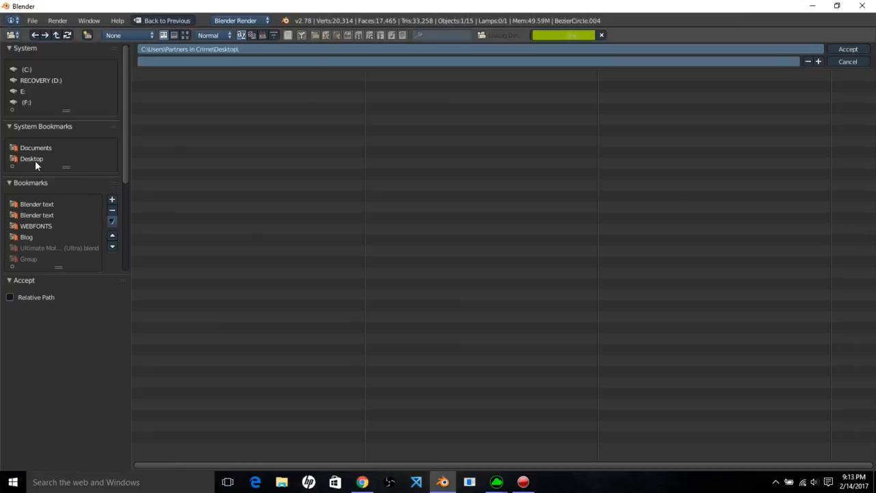
click(223, 60)
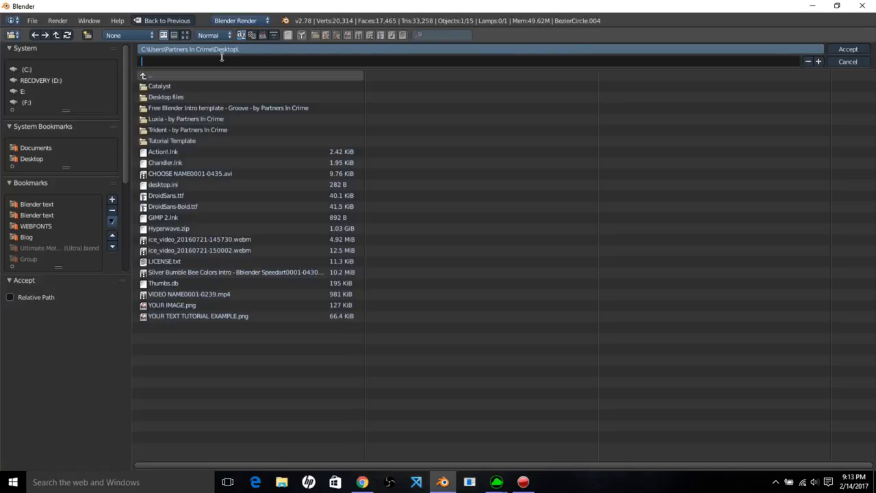
text(ELEMENT)
click(845, 50)
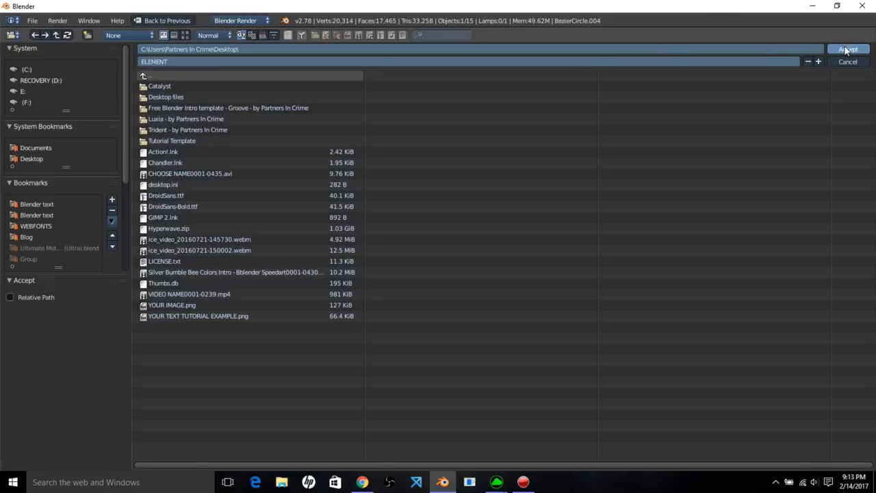
Step: Set the render resolution percentage to 100%
click(33, 20)
mouse_move(74, 21)
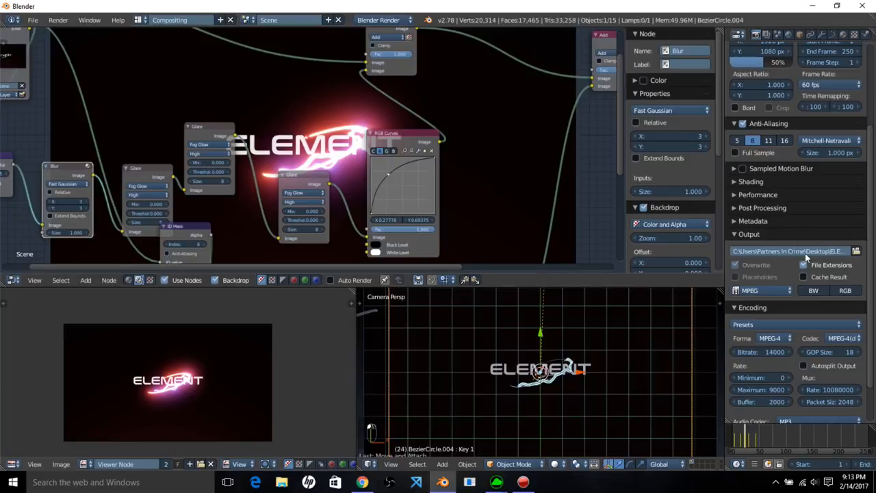
drag(771, 62, 802, 62)
click(58, 20)
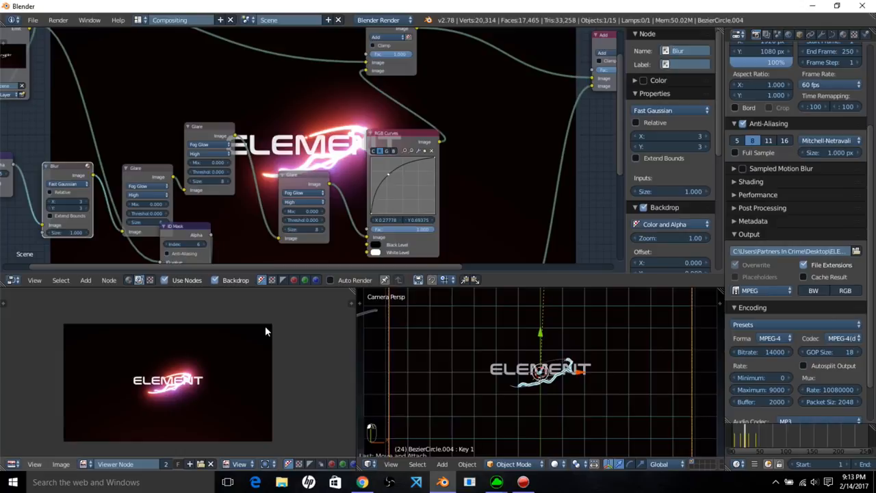
middle_drag(400, 212, 261, 230)
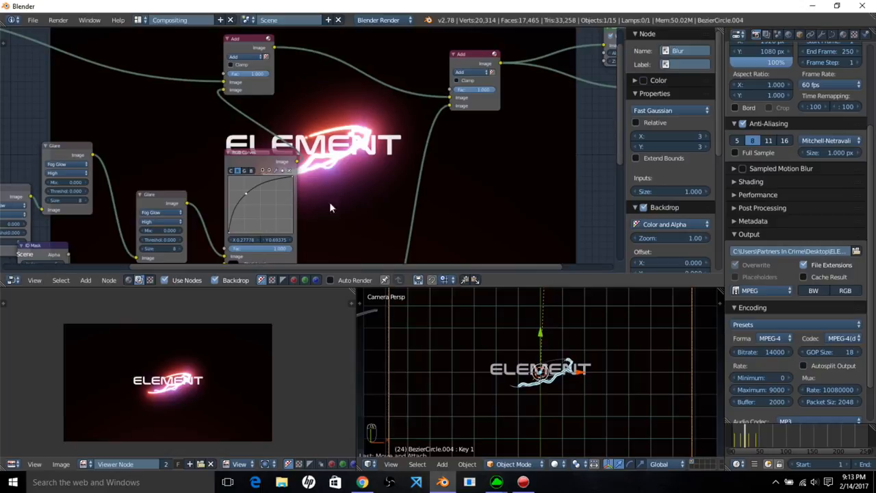
scroll(451, 192, down, 4)
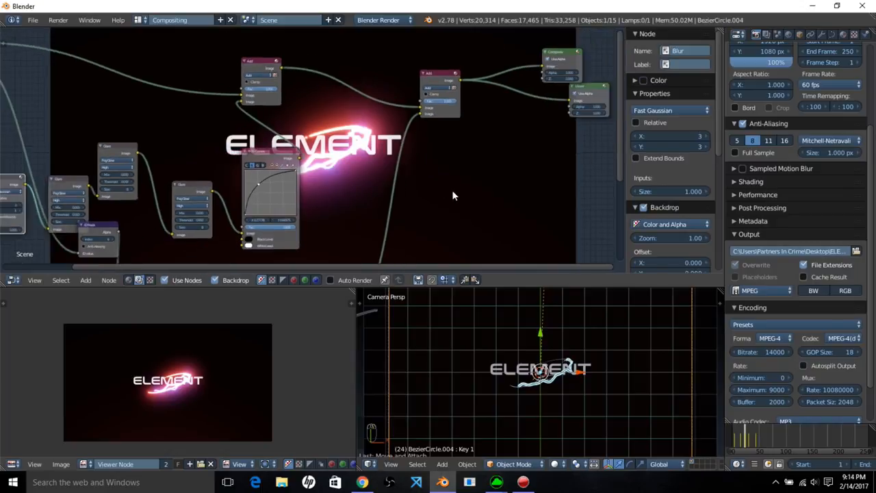